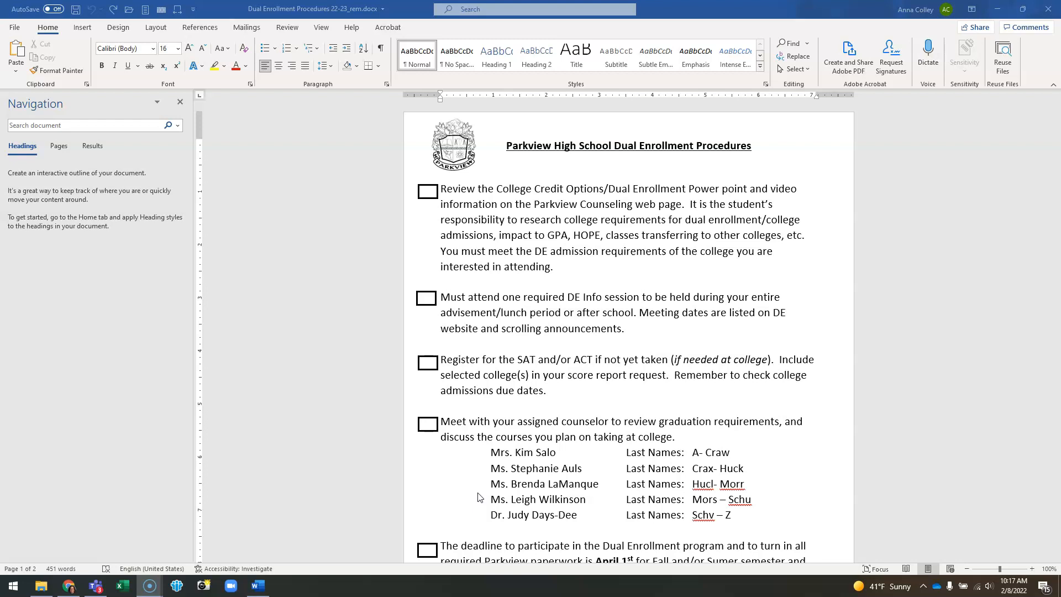
click(474, 439)
click(323, 11)
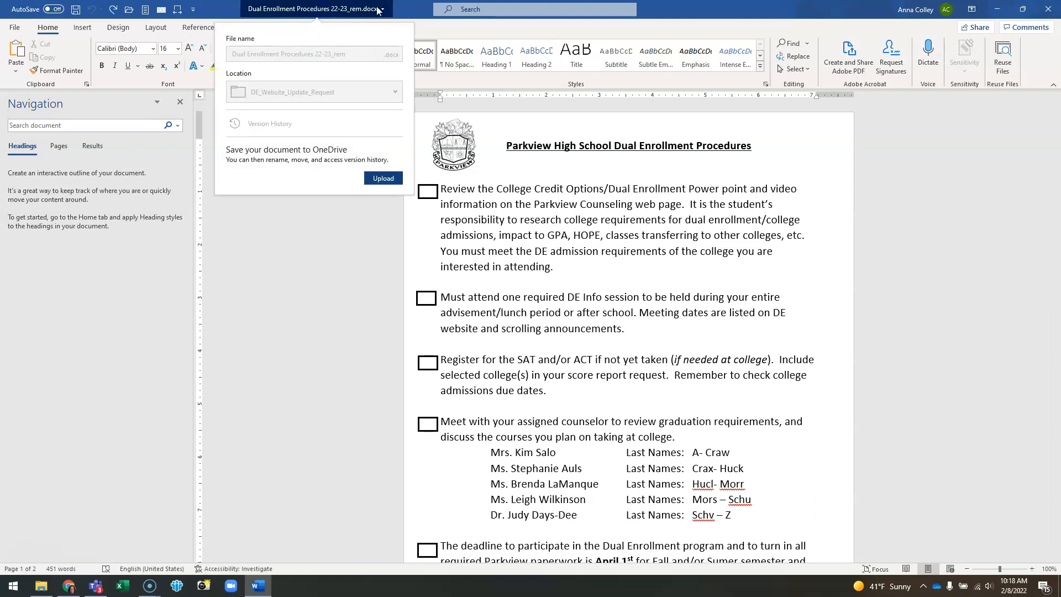
click(400, 7)
click(323, 28)
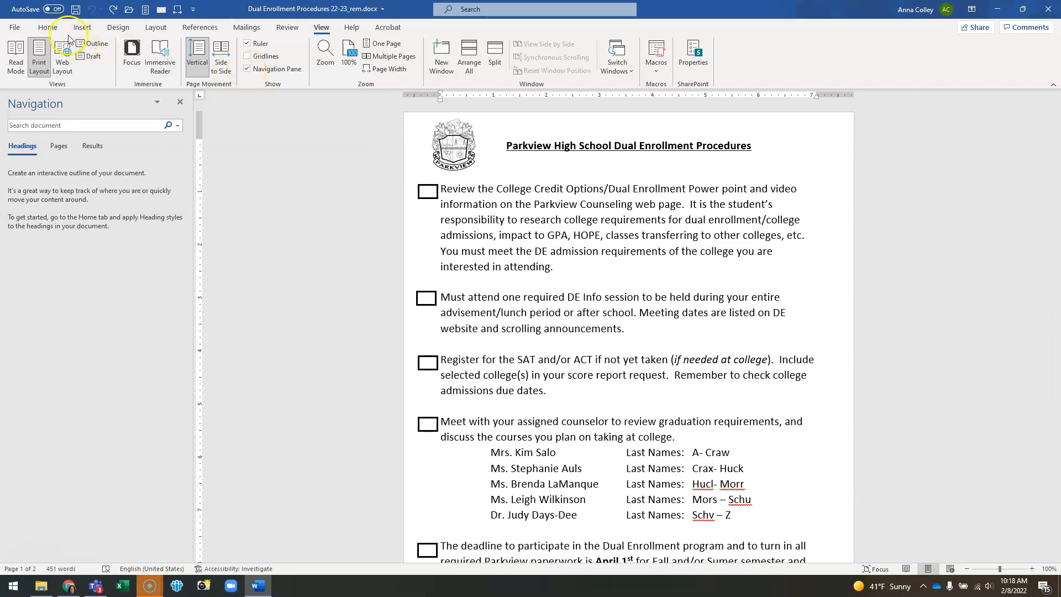
click(52, 28)
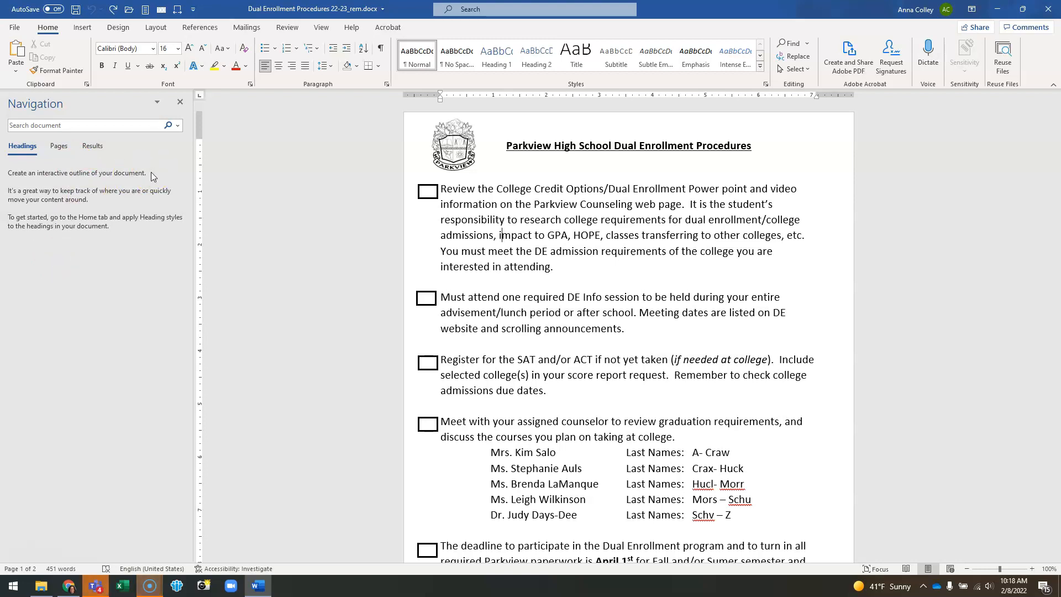
Step: Select the document title and scroll through the checklist paragraphs to inspect their layout
drag(505, 145, 755, 146)
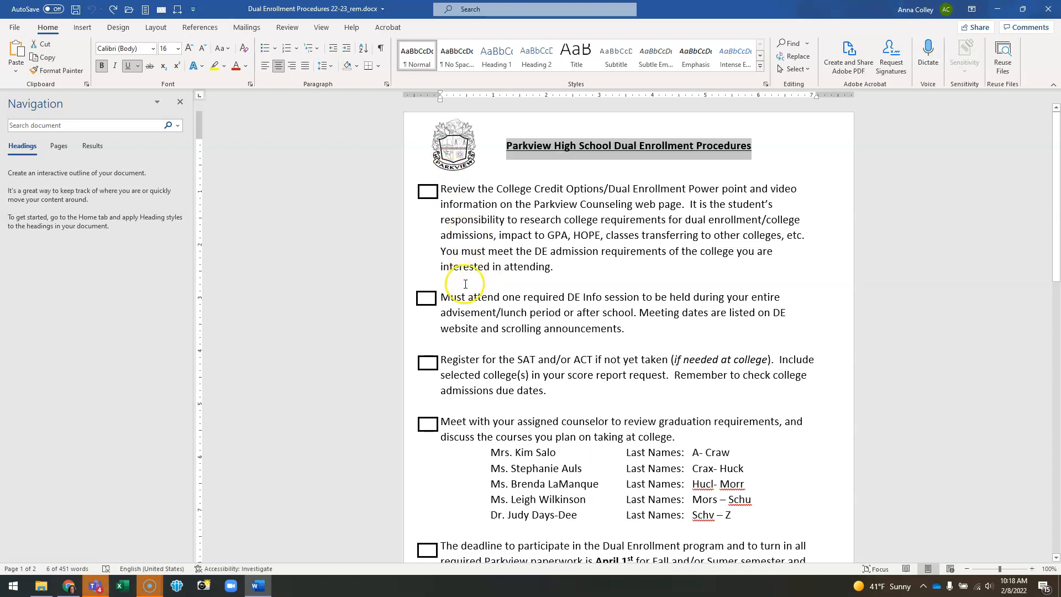
click(477, 283)
click(451, 345)
click(455, 408)
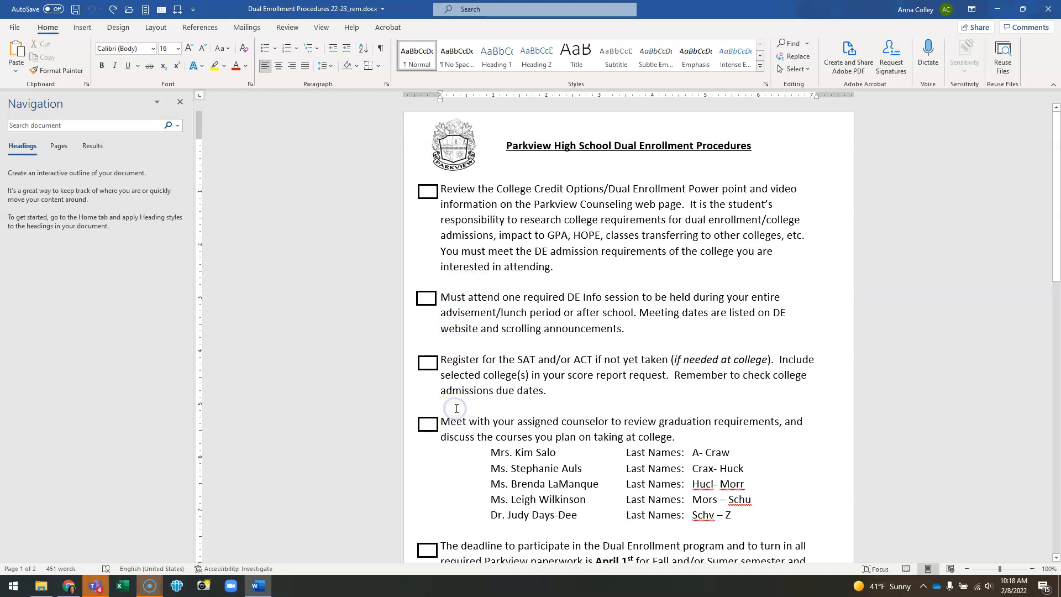
scroll(457, 408, down, 5)
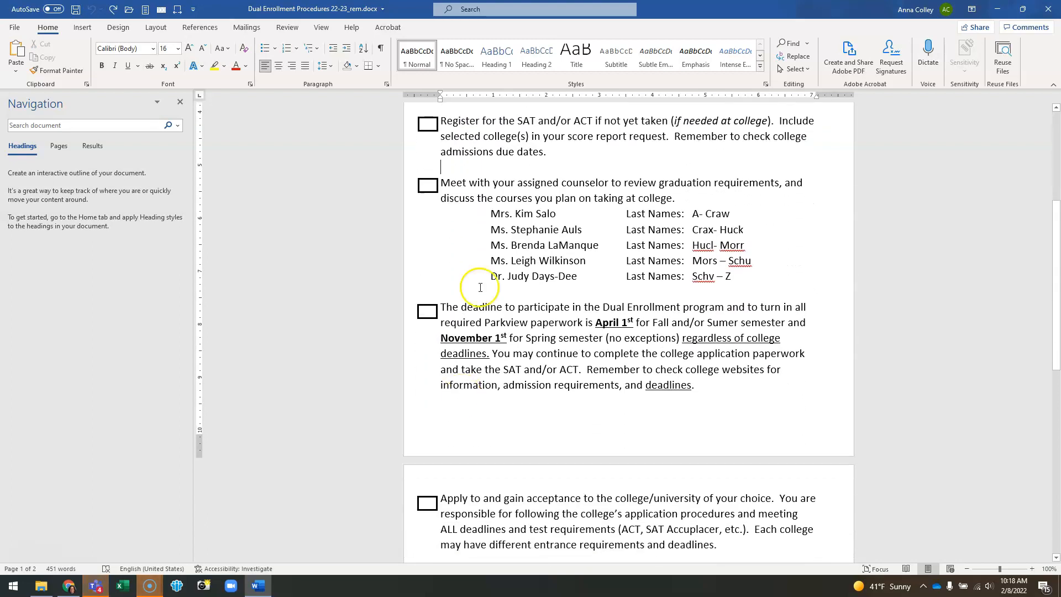
click(479, 288)
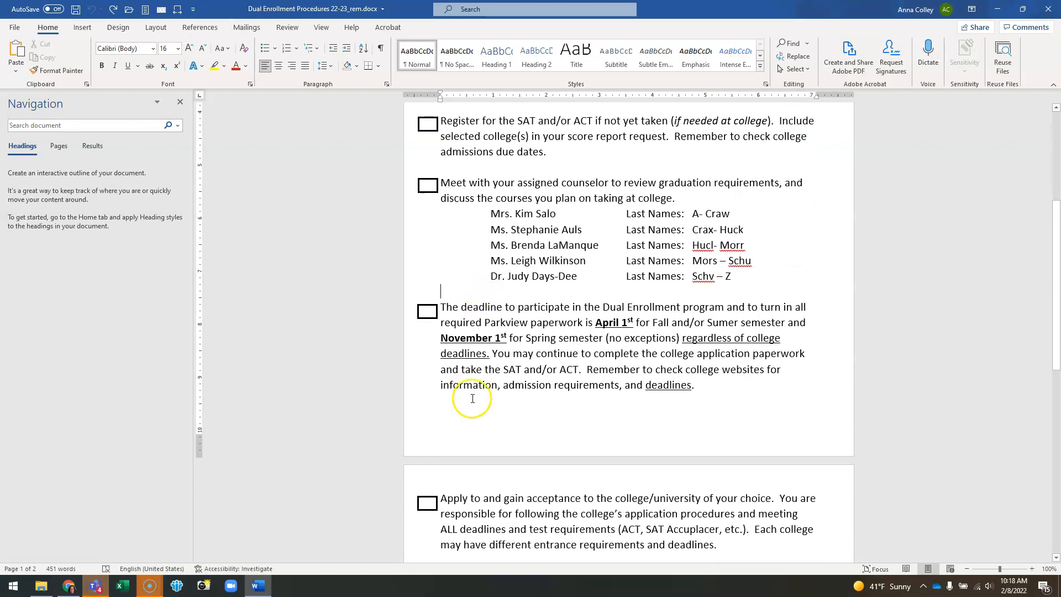
scroll(473, 396, down, 1)
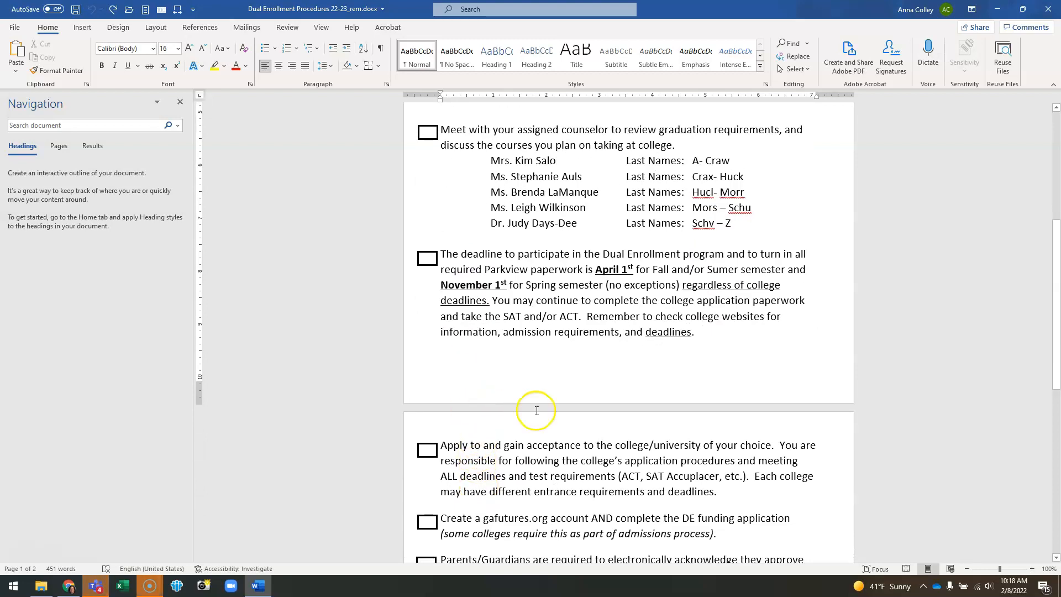
scroll(536, 412, up, 6)
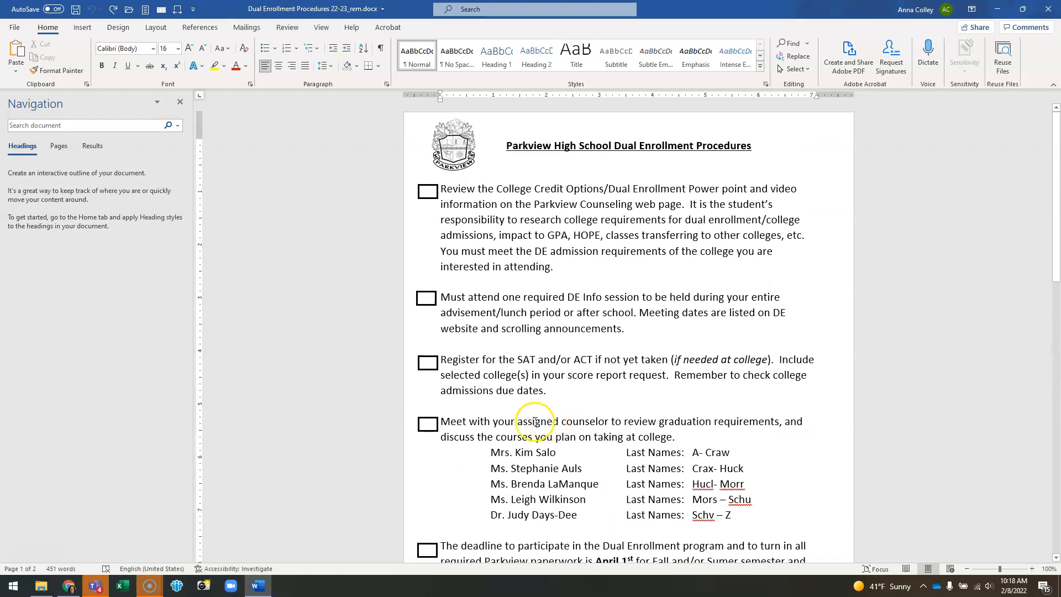
click(519, 166)
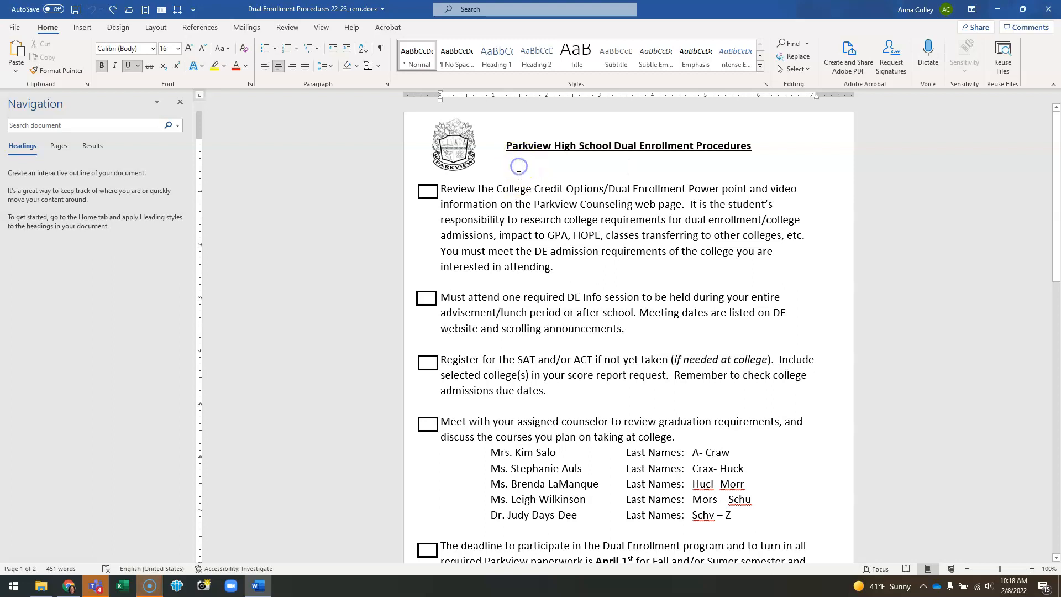
click(674, 439)
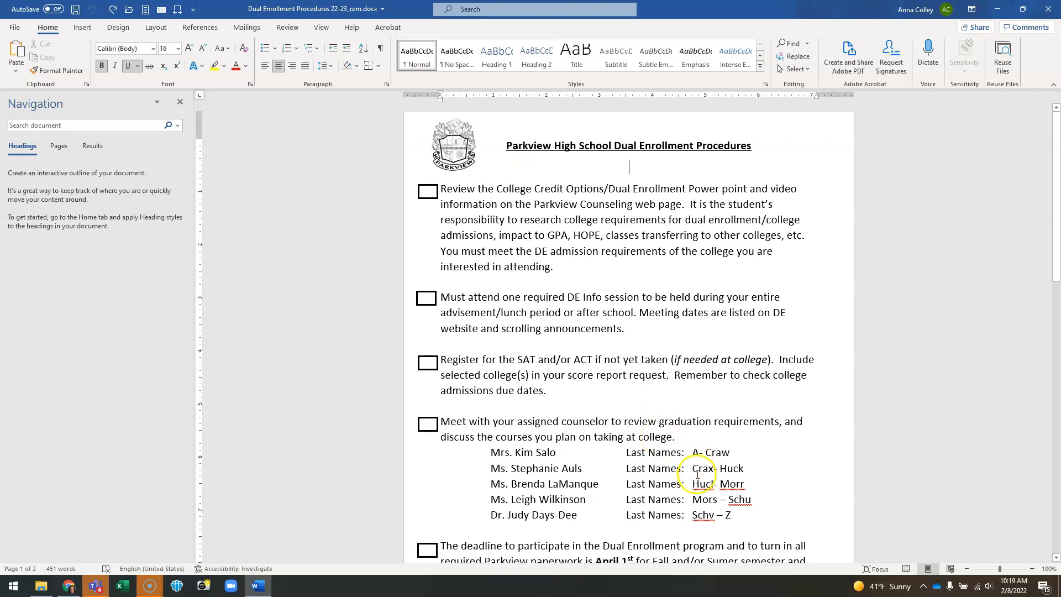
scroll(762, 529, down, 3)
scroll(762, 529, down, 2)
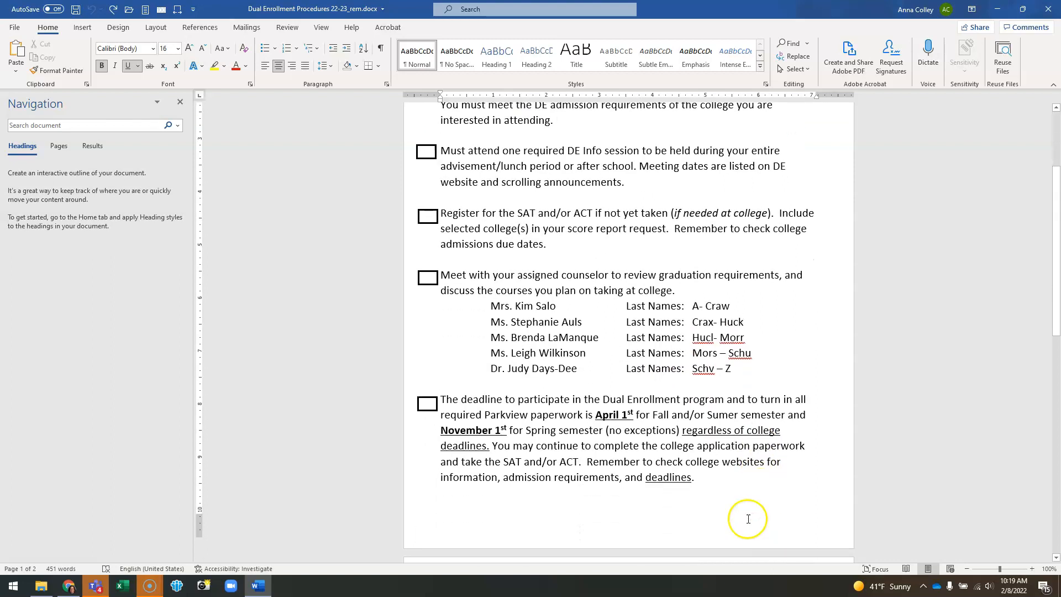
Step: Select the counselor list lines and their names and last-name ranges to inspect how they are aligned
drag(491, 294, 756, 363)
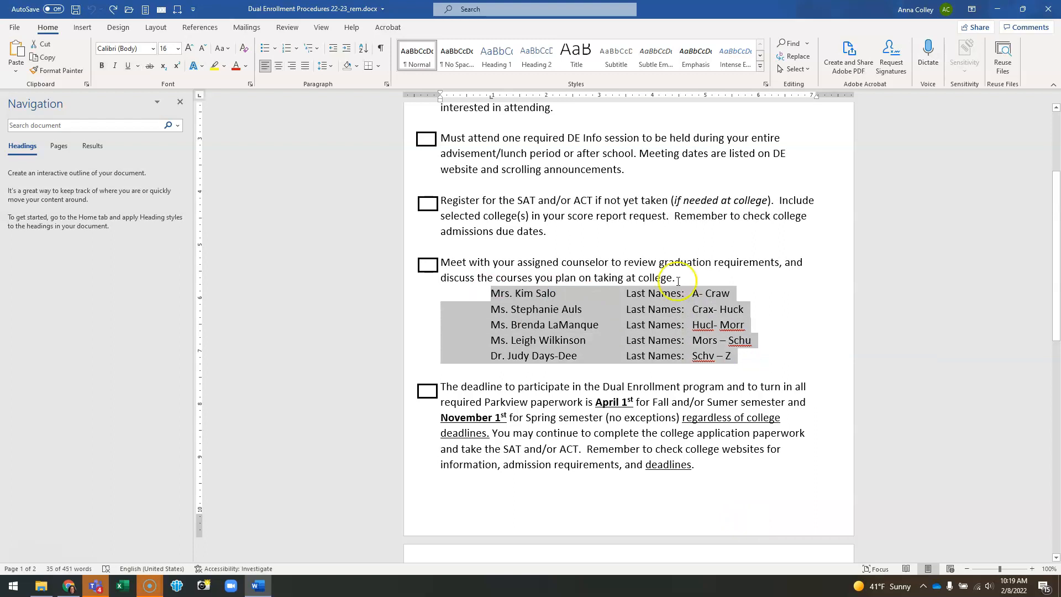
click(605, 300)
click(563, 293)
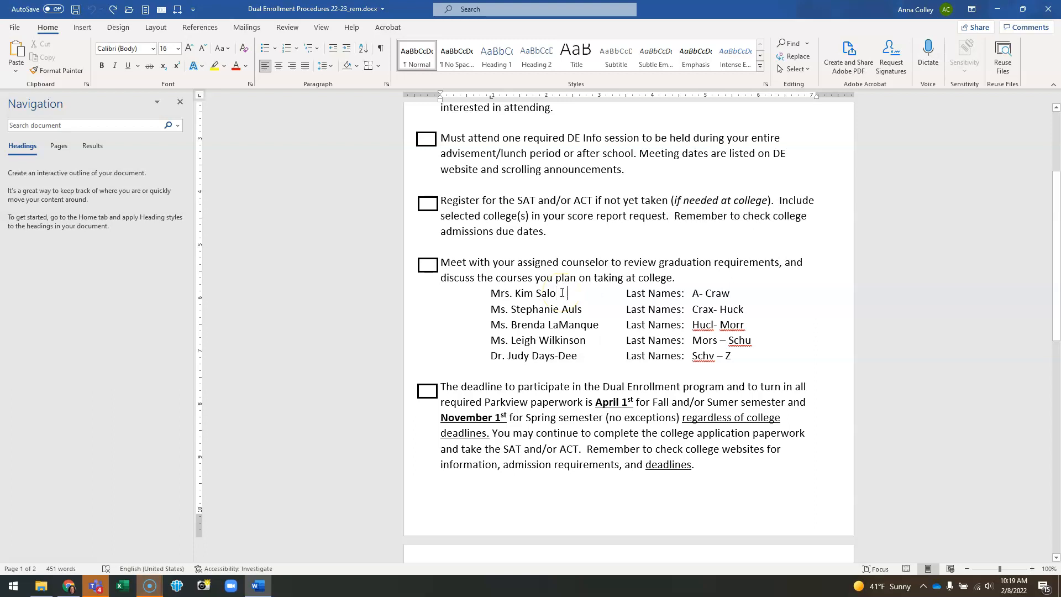
key(Right)
drag(491, 293, 731, 353)
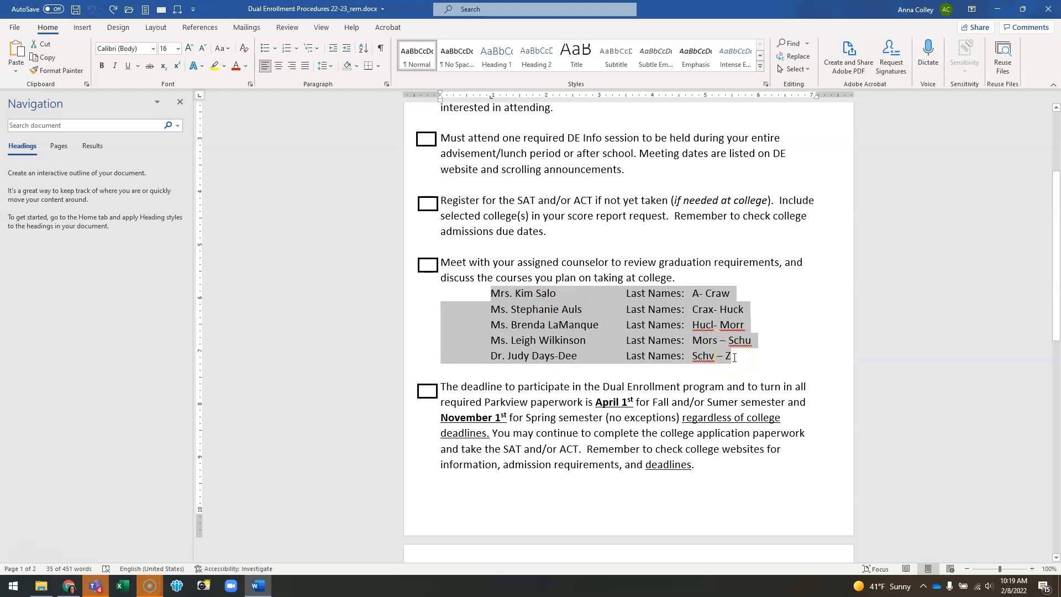
click(734, 357)
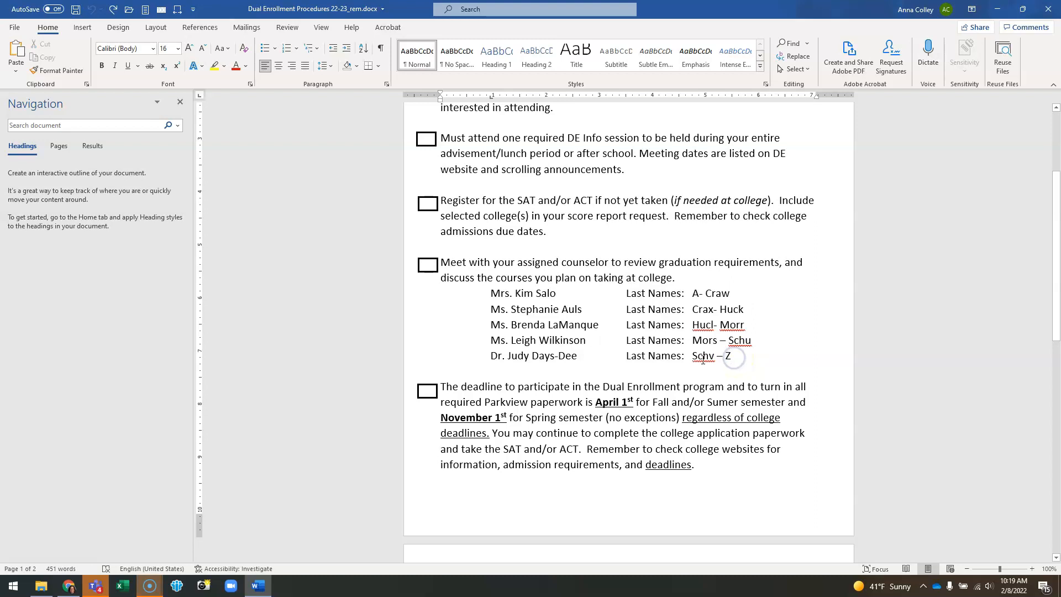
click(503, 298)
drag(490, 293, 554, 296)
drag(628, 294, 744, 294)
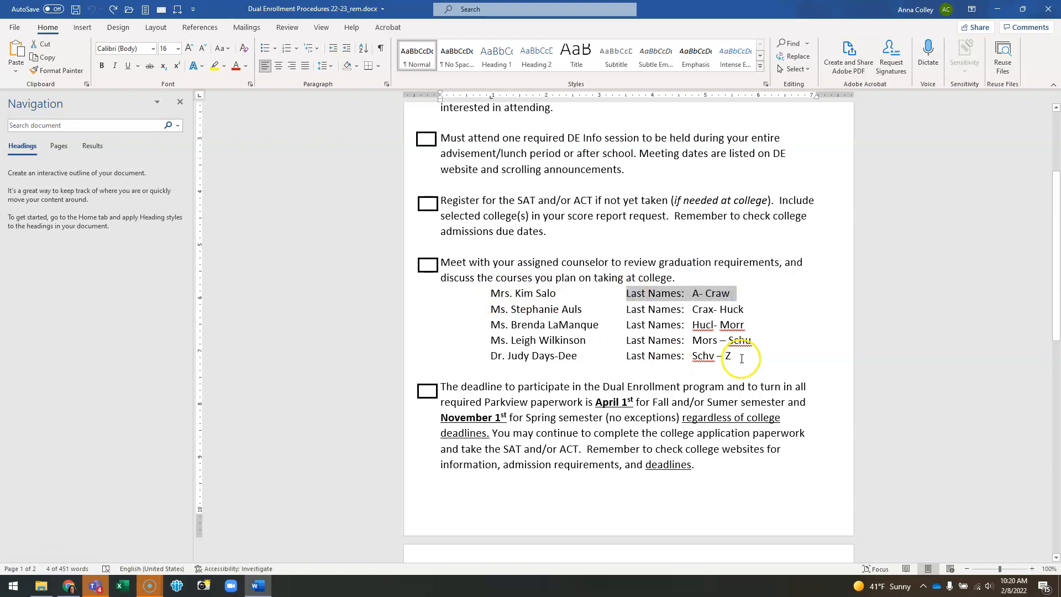
click(742, 359)
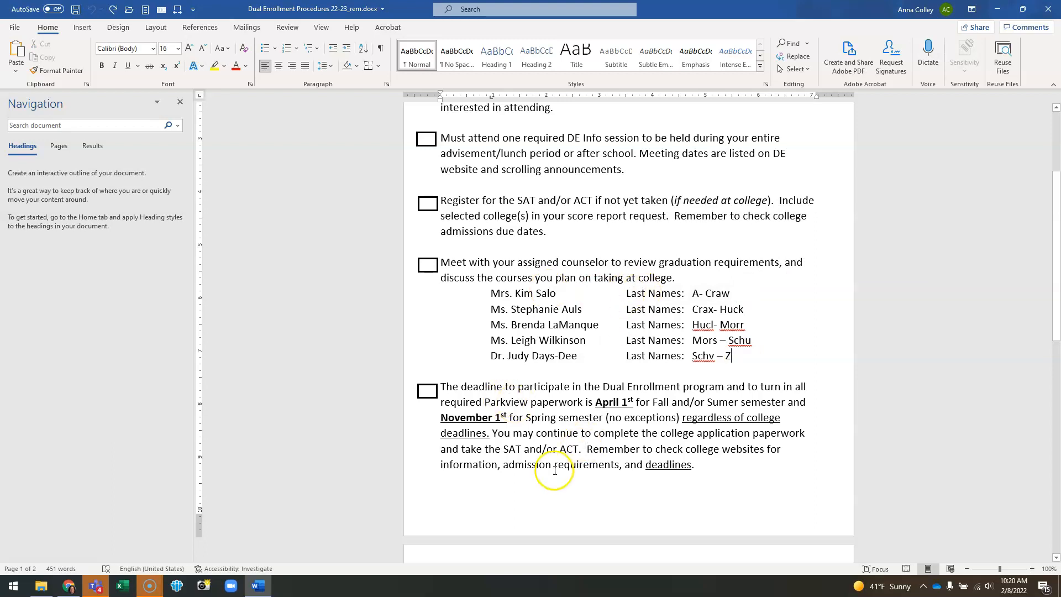
scroll(547, 437, down, 3)
scroll(552, 414, down, 3)
scroll(552, 414, up, 7)
scroll(552, 413, up, 5)
click(541, 365)
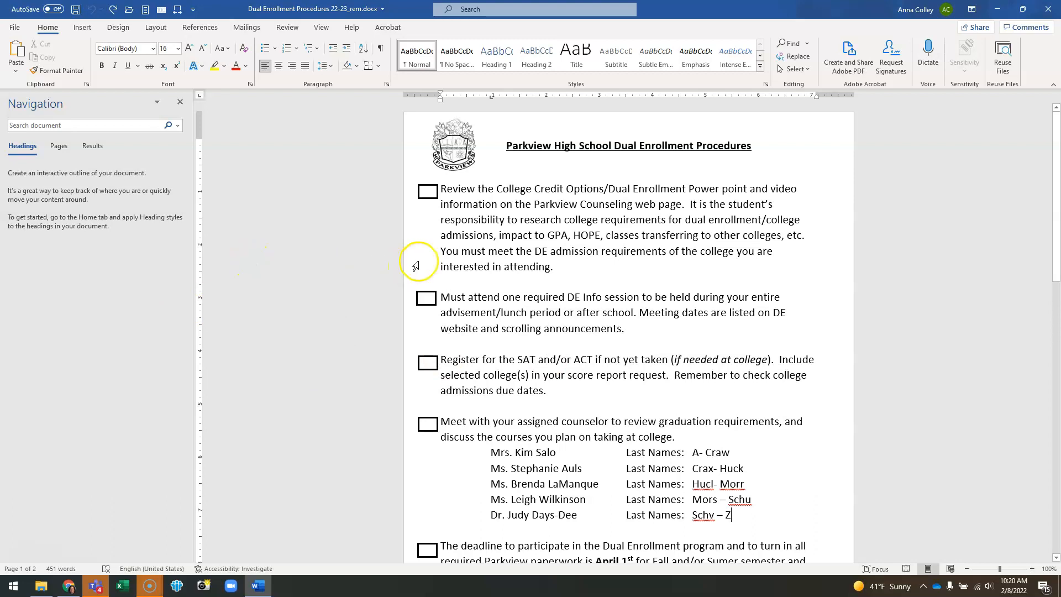
Step: Select all checklist paragraphs from the first item to the end and apply bullet formatting
drag(442, 188, 686, 593)
scroll(630, 332, down, 6)
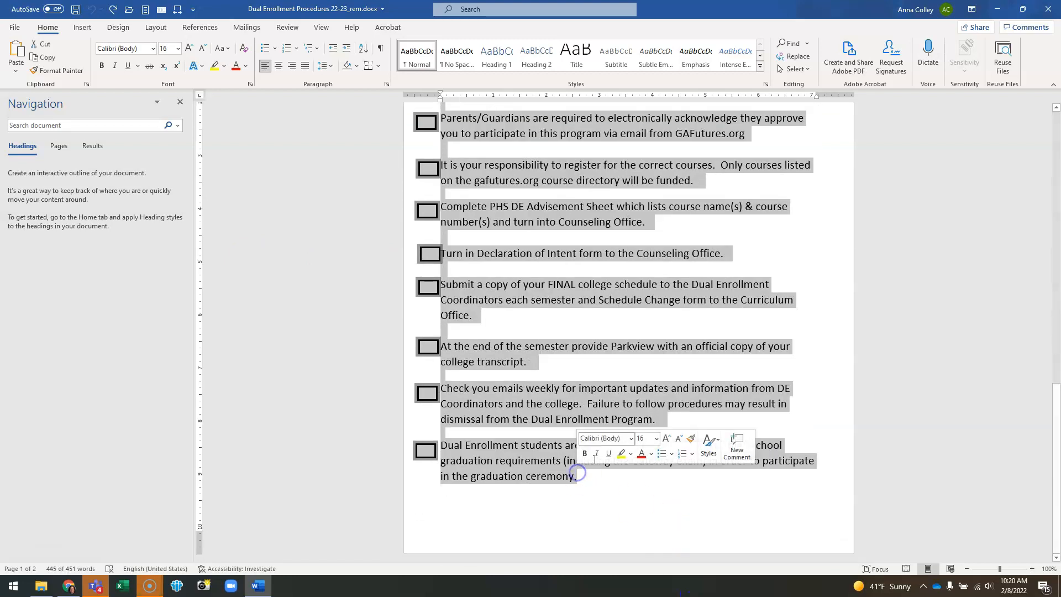
scroll(577, 470, up, 10)
scroll(562, 276, up, 3)
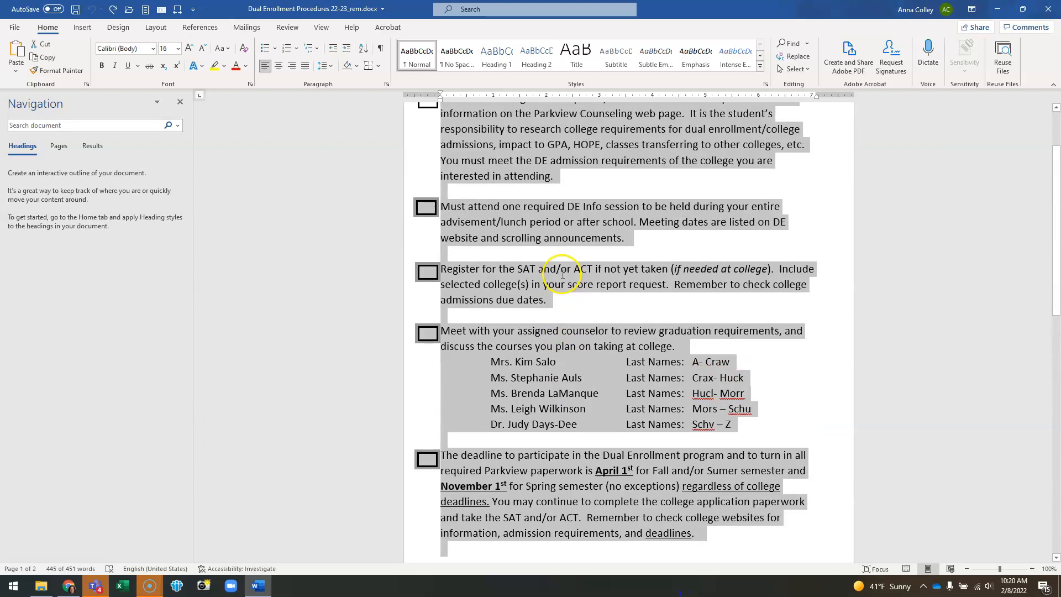
click(263, 49)
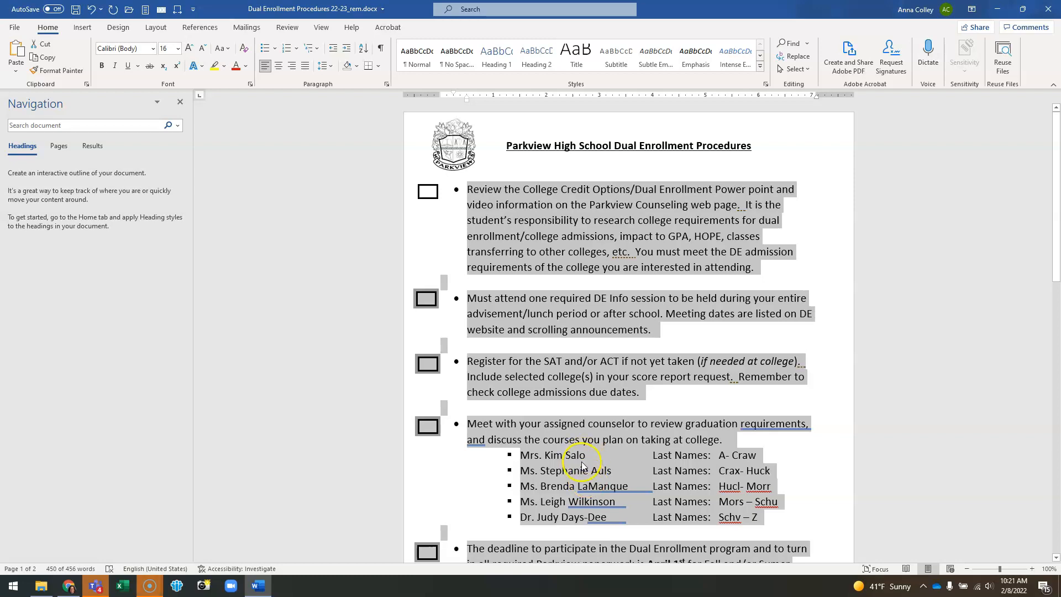
Step: Change the checklist's bullets to the hollow square bullet style
scroll(565, 427, down, 3)
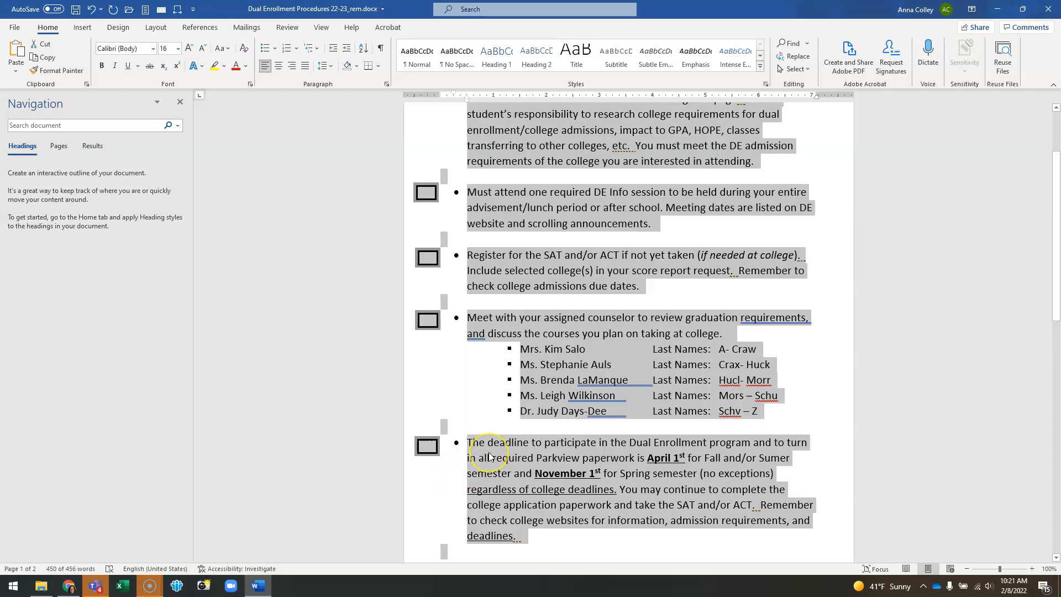
scroll(488, 453, down, 5)
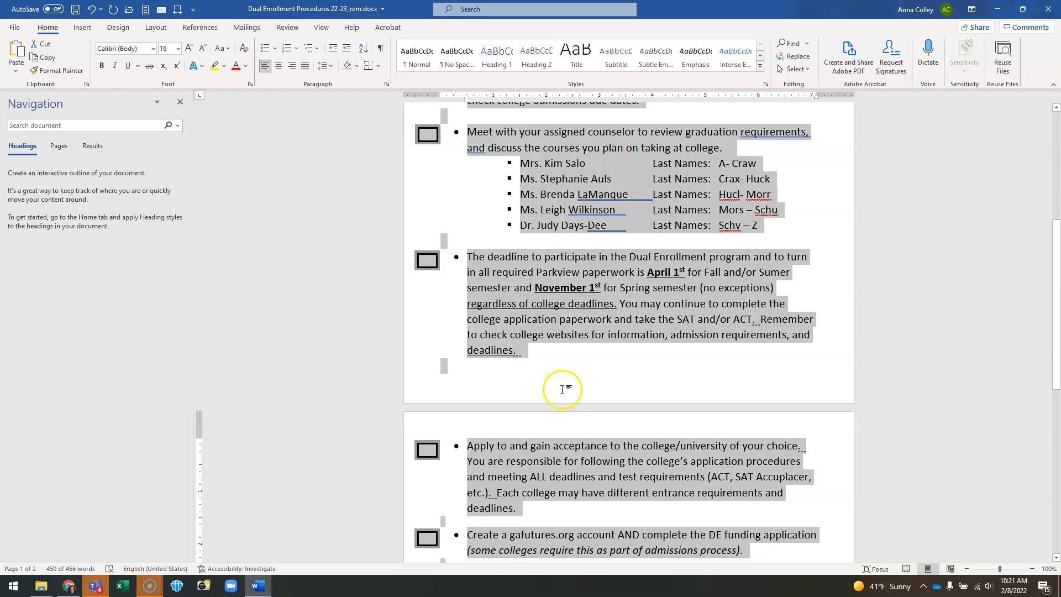
scroll(558, 398, down, 8)
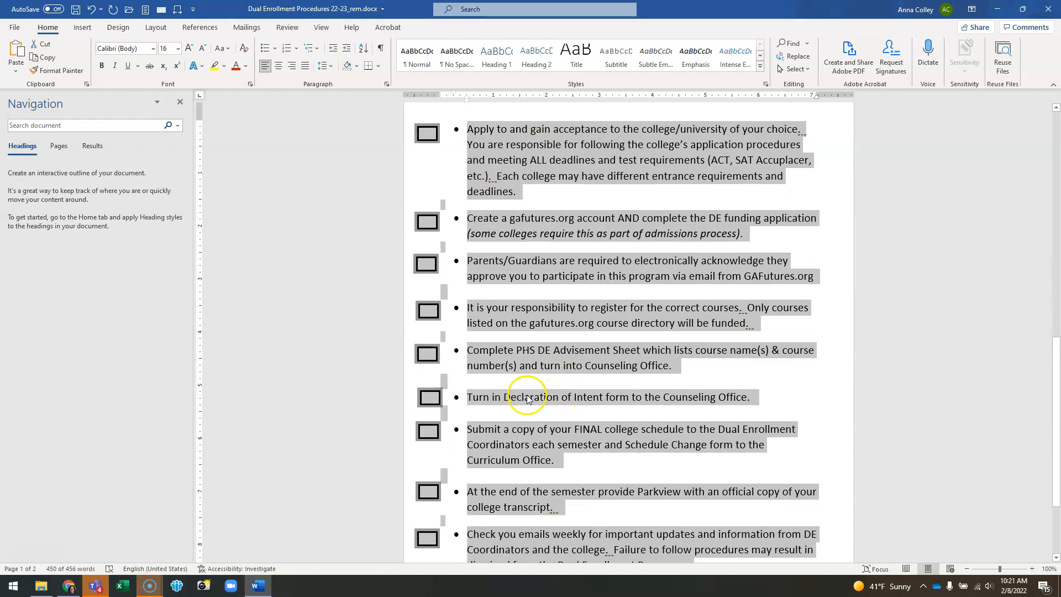
scroll(528, 398, down, 3)
scroll(481, 481, up, 8)
scroll(507, 383, up, 10)
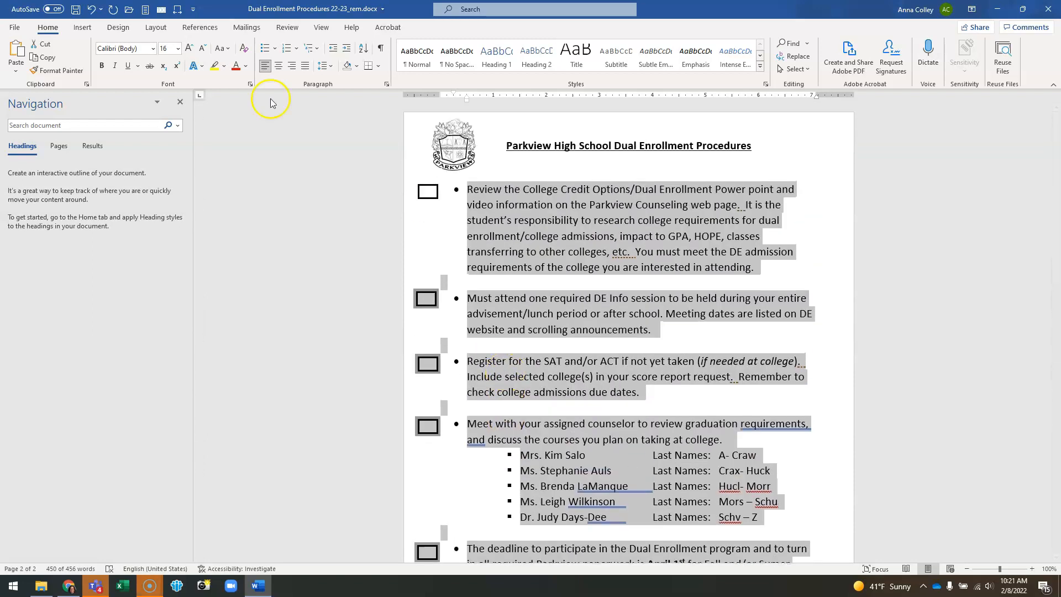
click(276, 49)
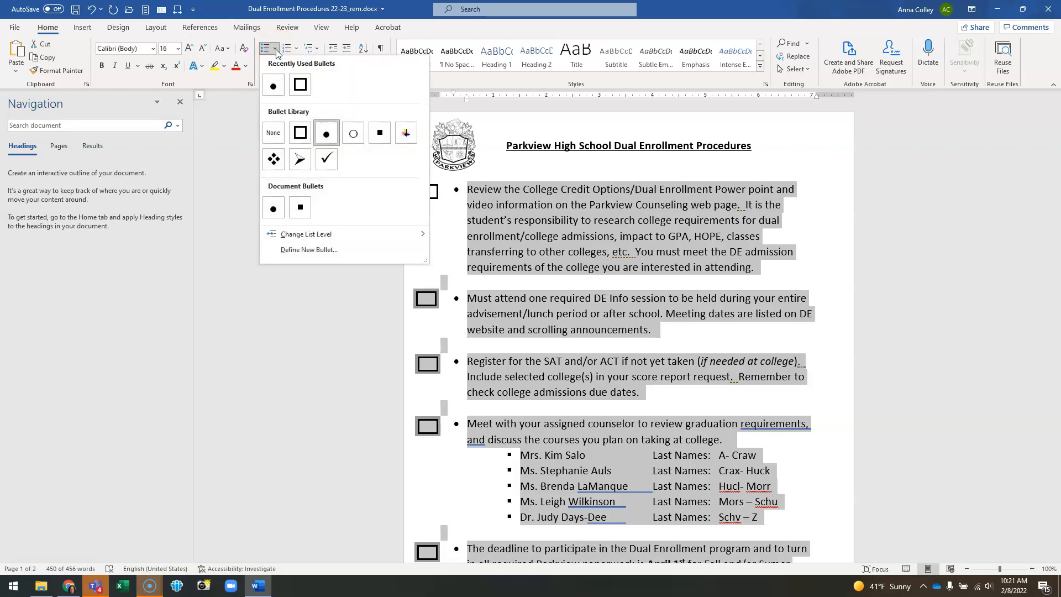
click(299, 86)
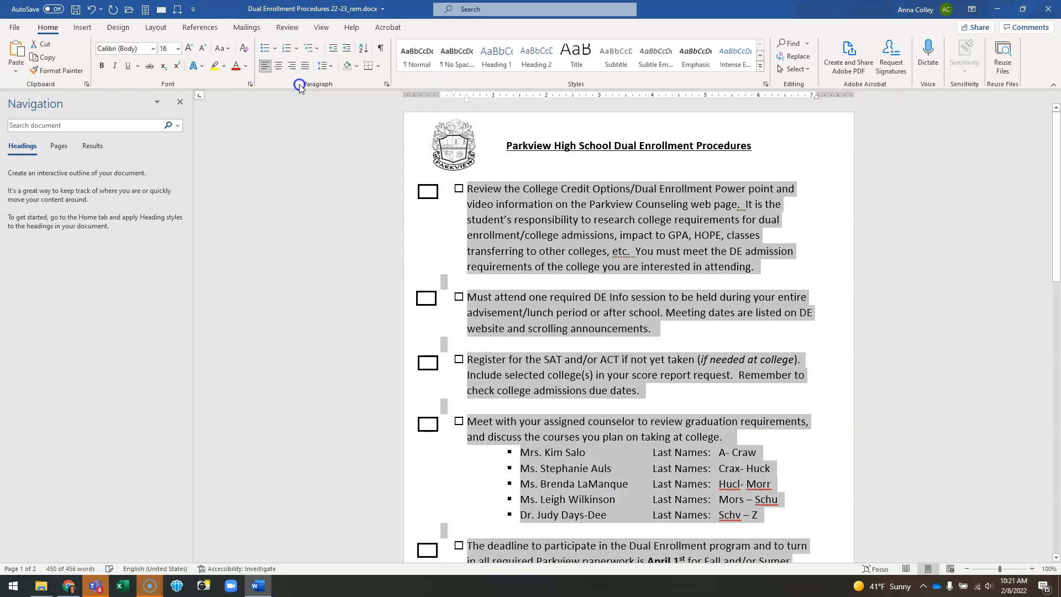
click(275, 50)
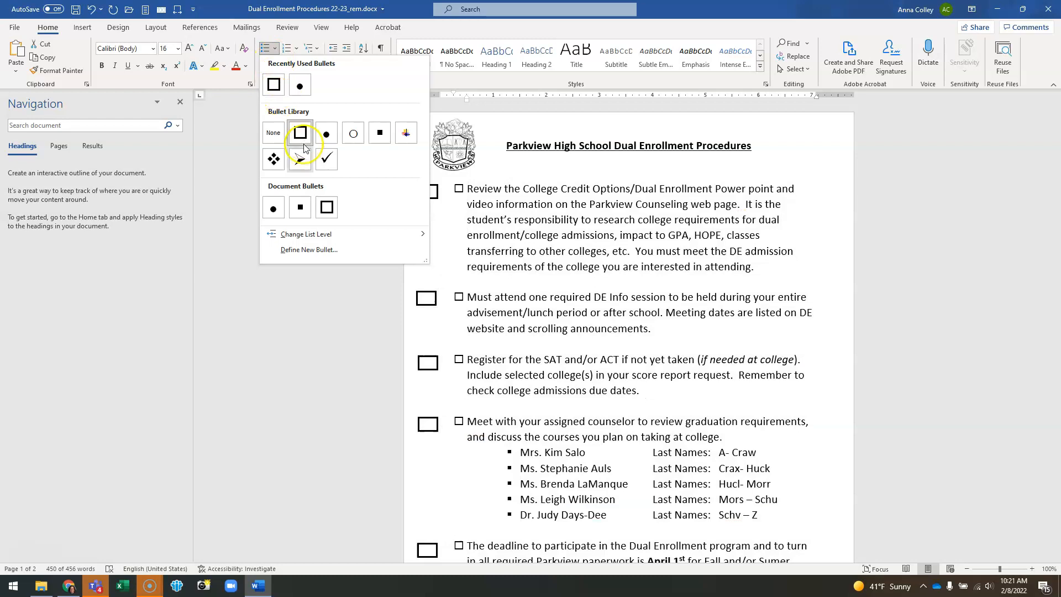
click(305, 251)
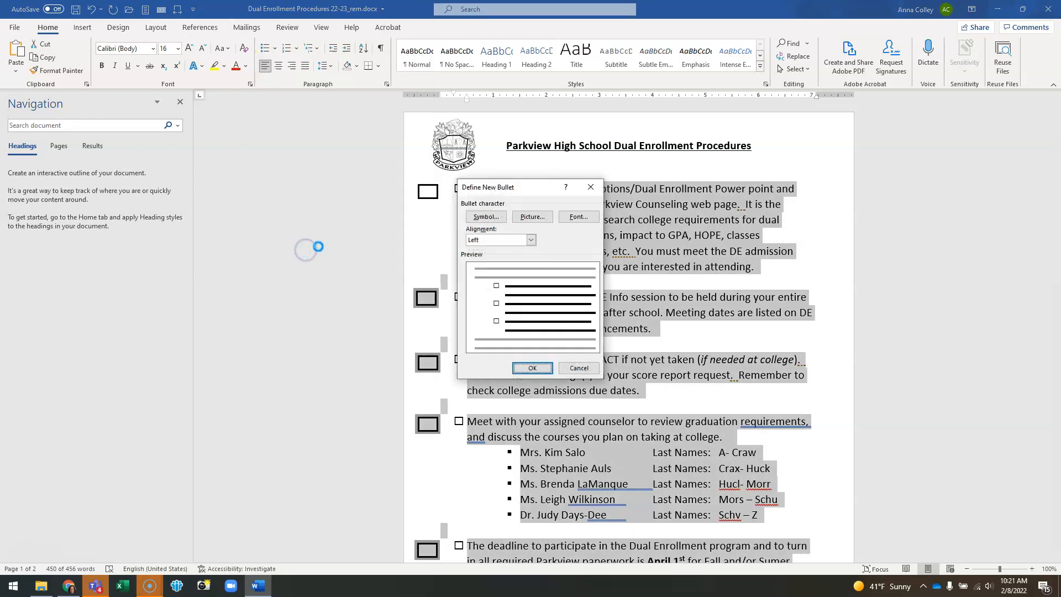
click(487, 218)
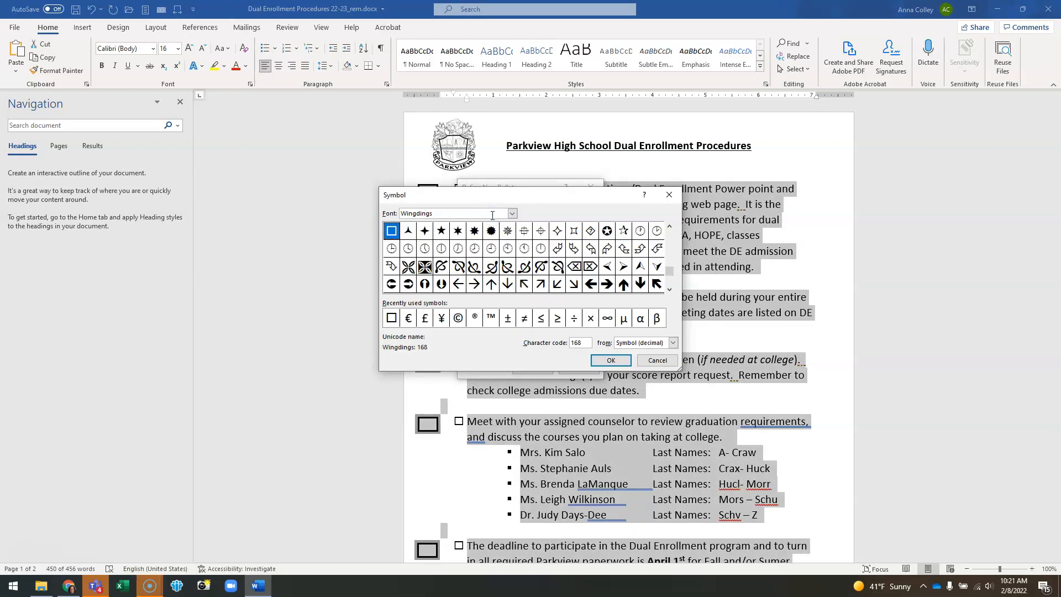
click(513, 213)
click(514, 214)
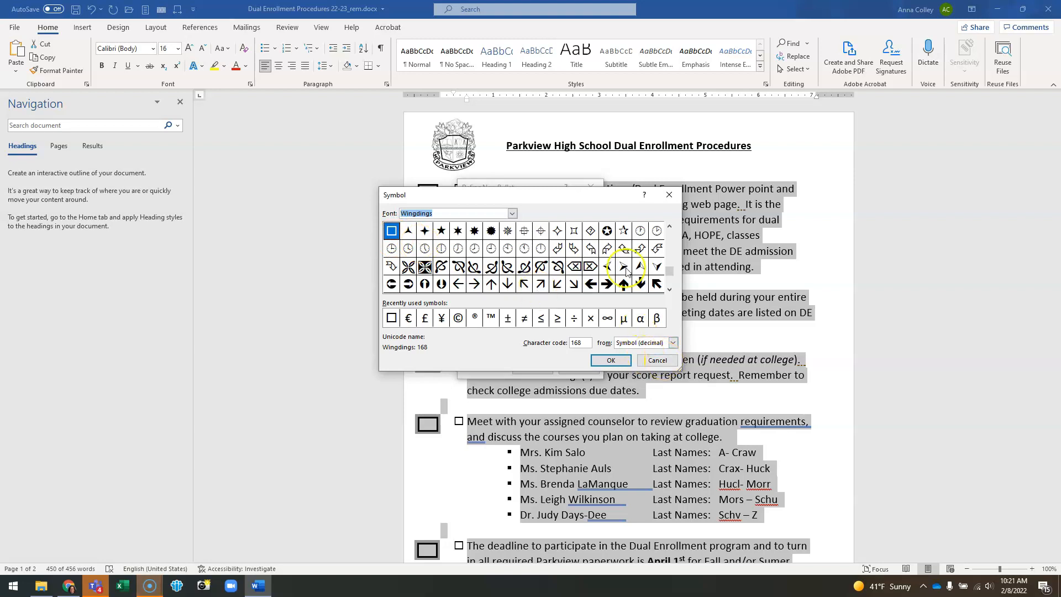
click(668, 360)
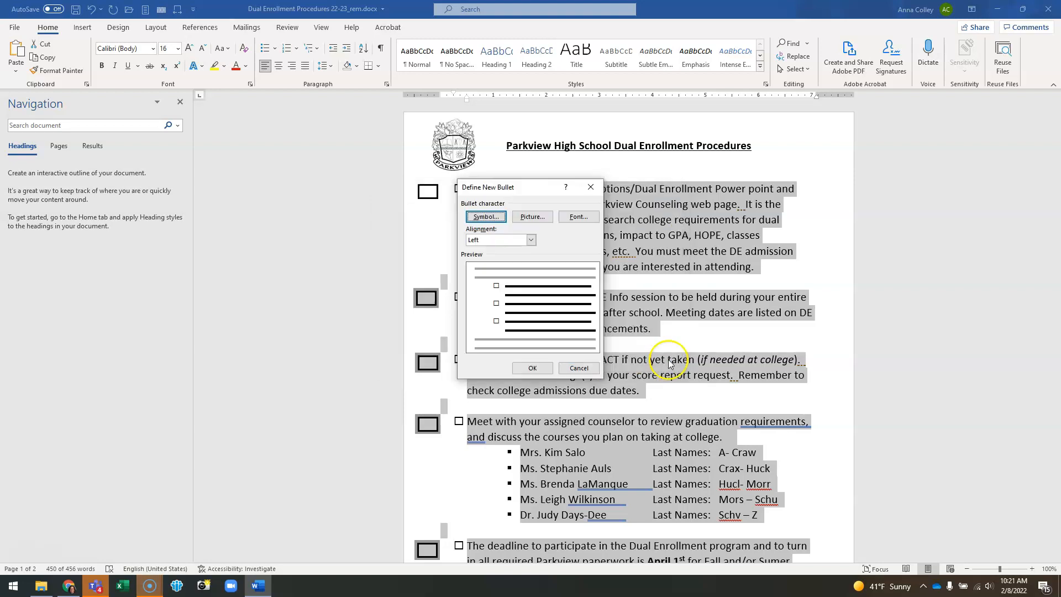
click(579, 368)
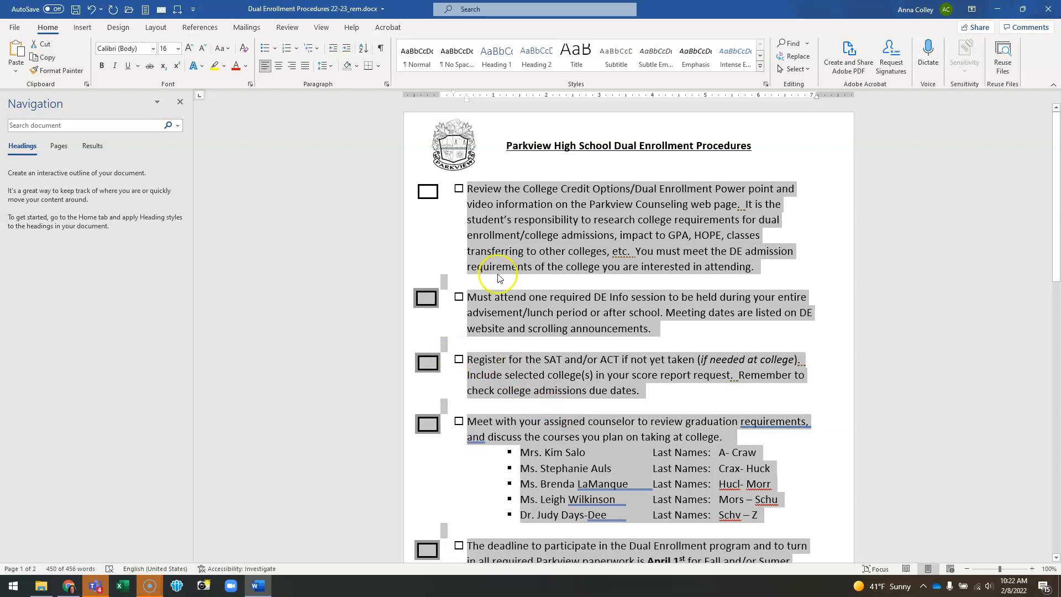
click(517, 240)
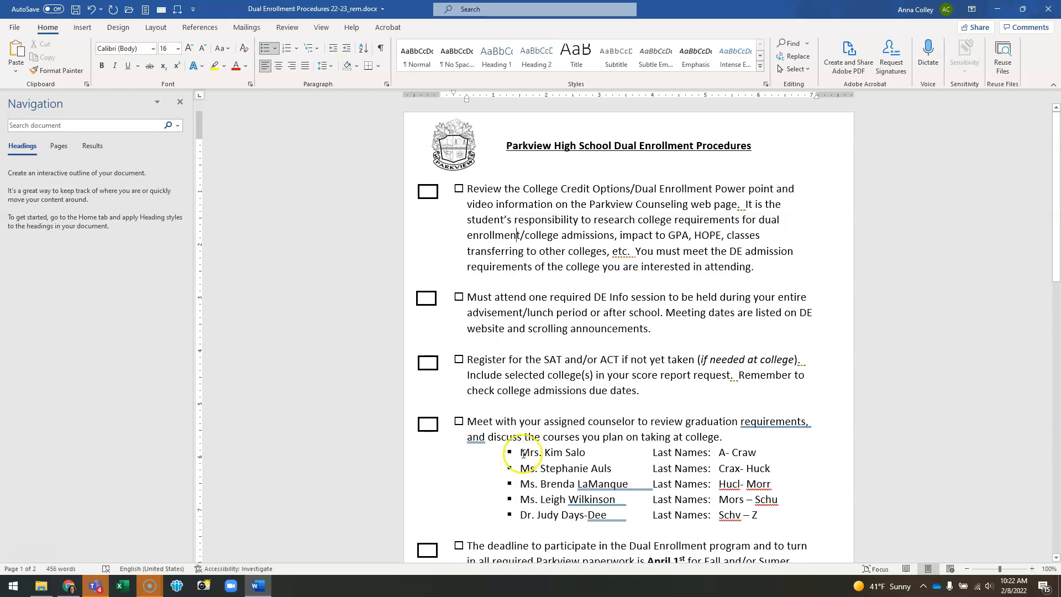
Step: Decrease the indent of the checklist's square-bullet level so the items move toward the margin
drag(523, 454, 742, 499)
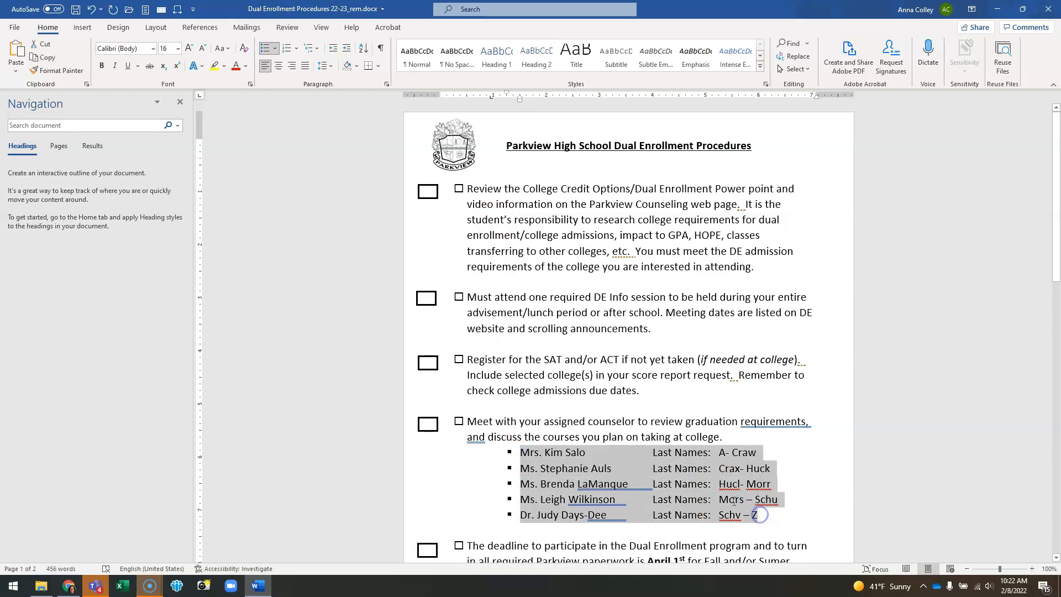
click(576, 377)
click(547, 204)
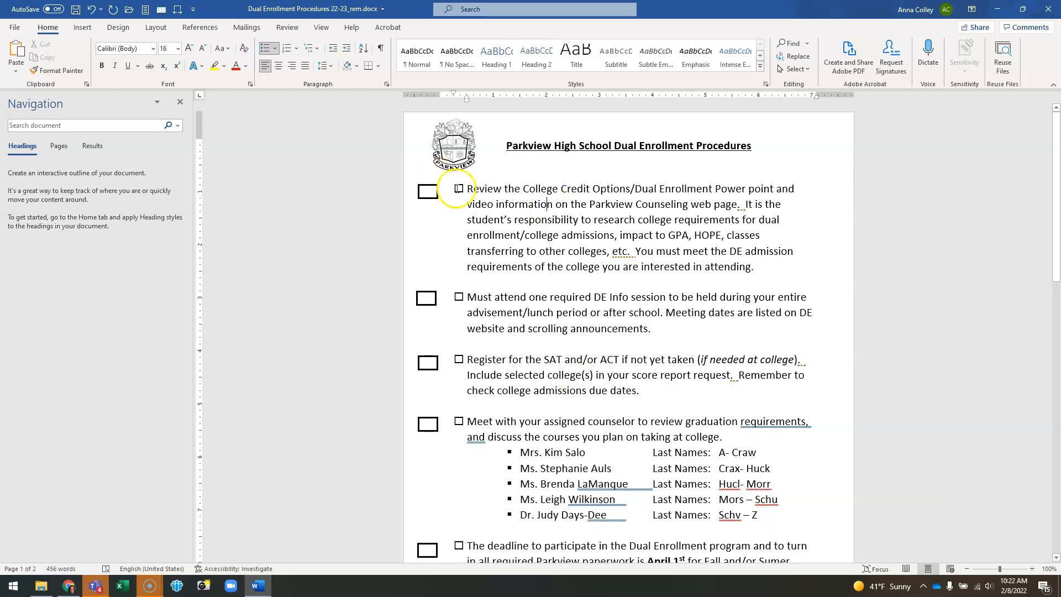
click(459, 189)
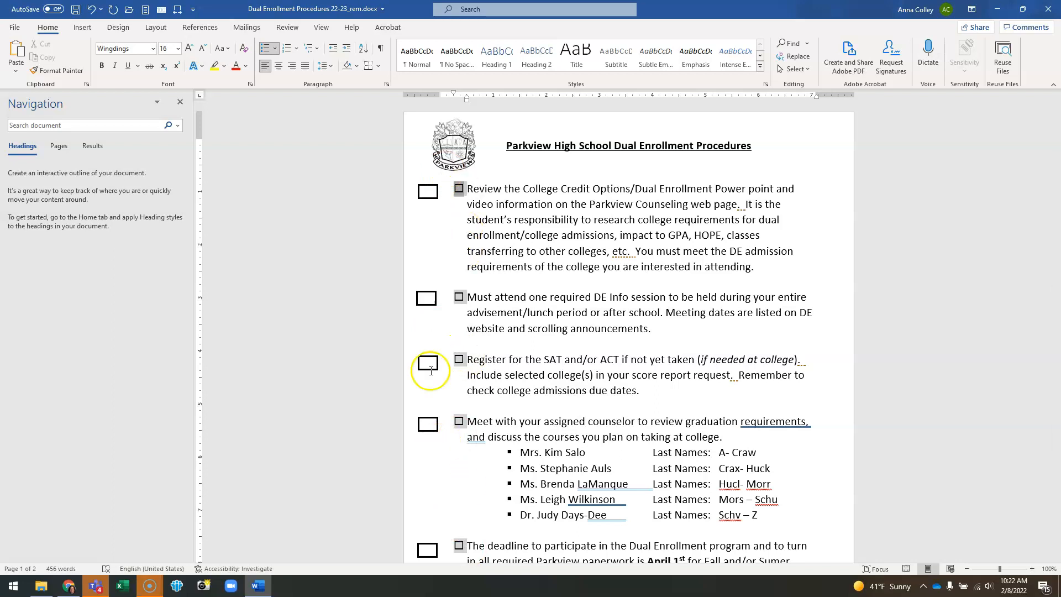
click(332, 51)
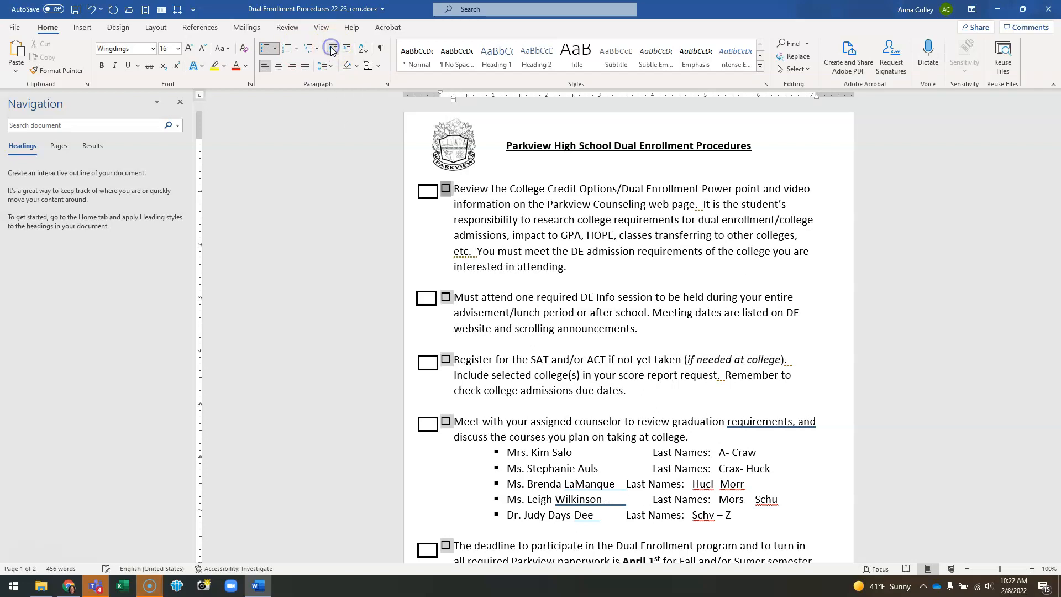
Step: Delete the drawn box beside the first checklist item
click(570, 358)
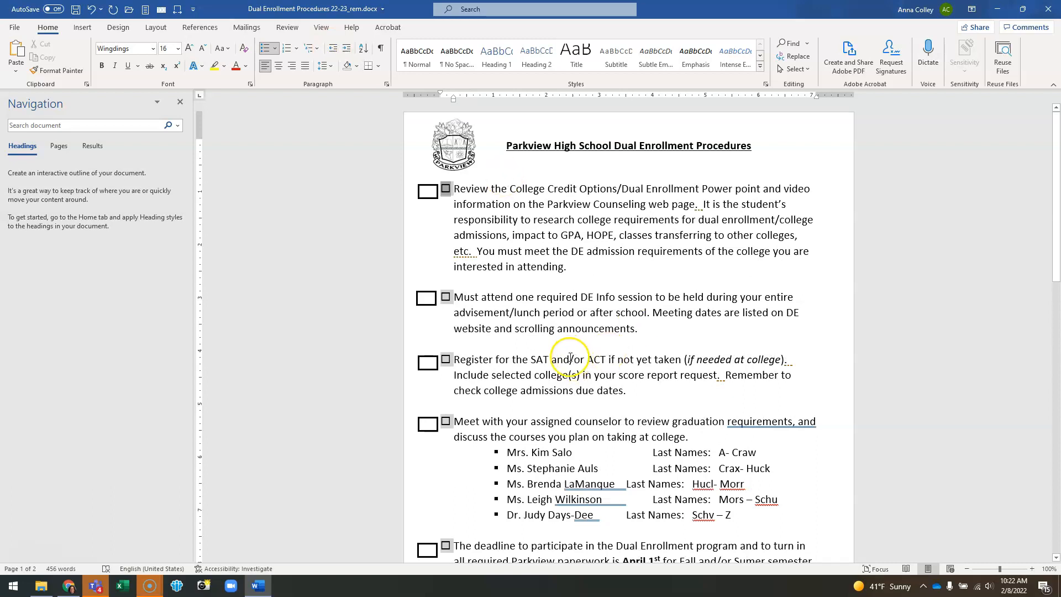
click(569, 328)
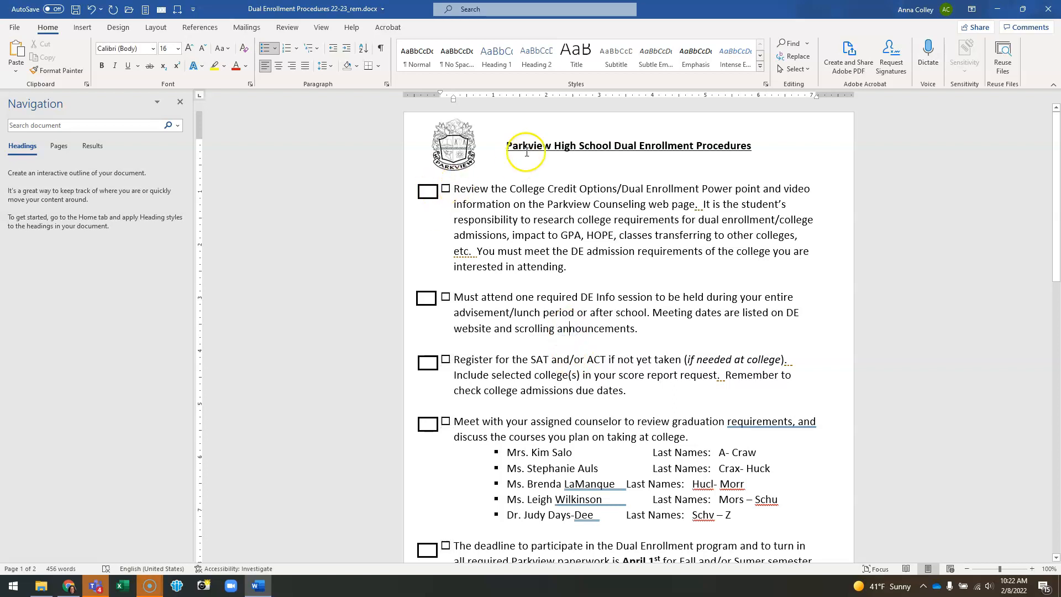
click(427, 194)
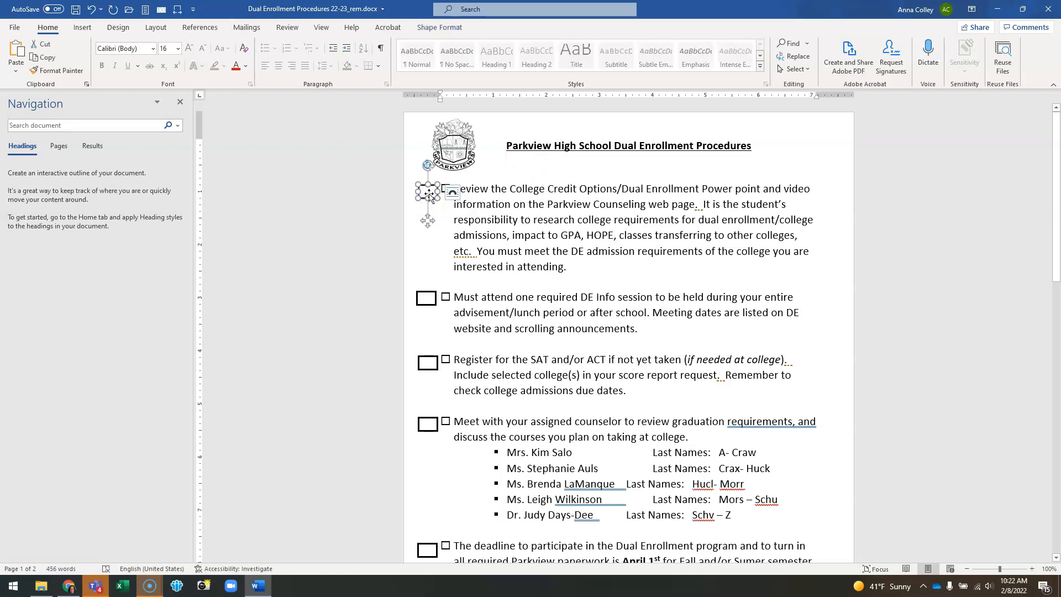
key(Delete)
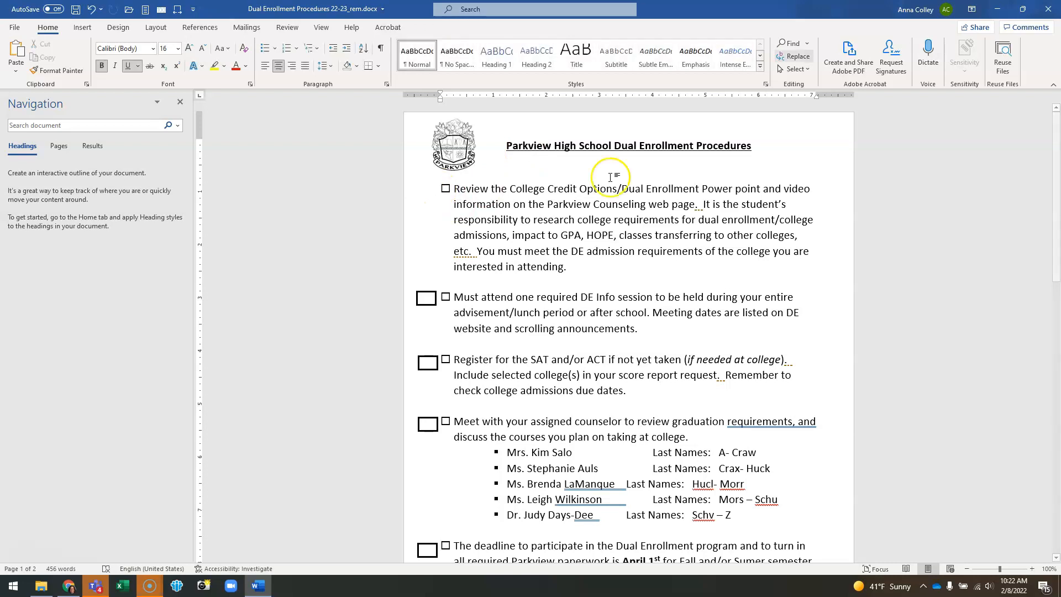
Step: Use Select Objects to select and remove the remaining drawn boxes on the first page
click(795, 71)
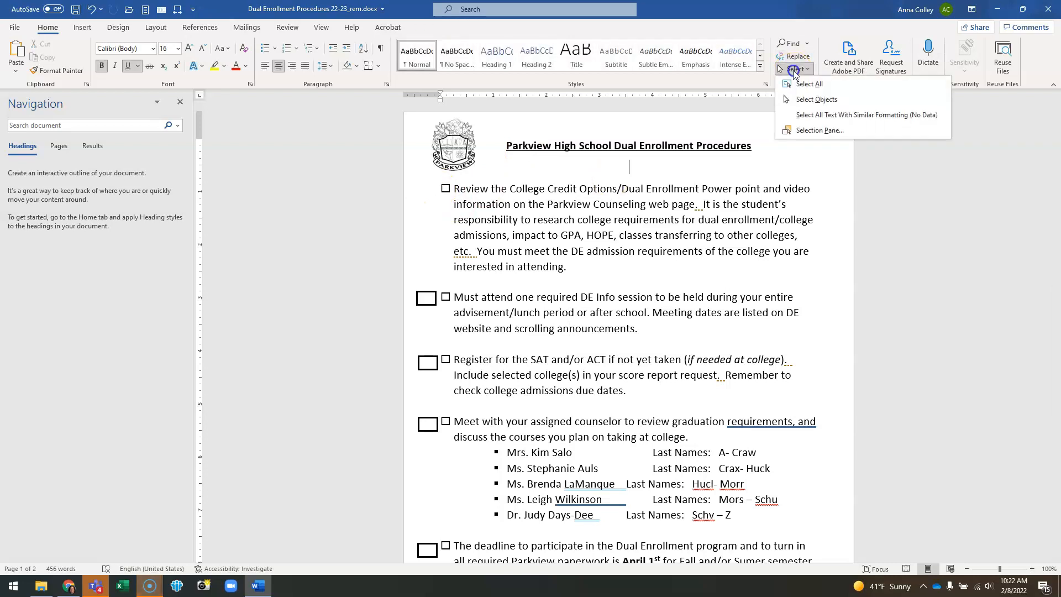
click(798, 101)
drag(409, 278, 459, 542)
click(542, 473)
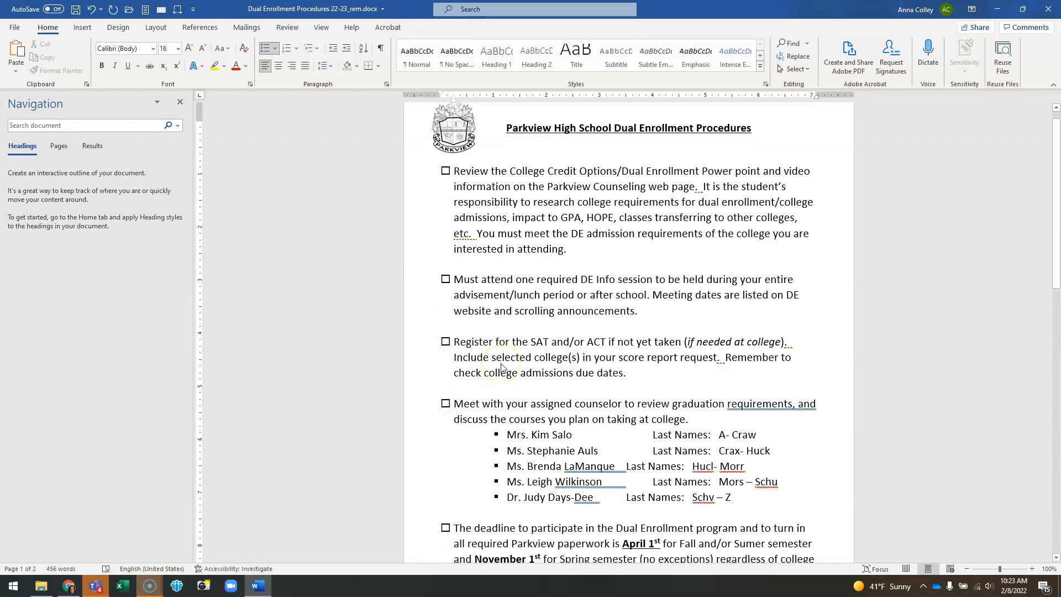
Step: Use Select Objects to select and delete the drawn boxes beside the second page's checklist items
scroll(502, 366, down, 10)
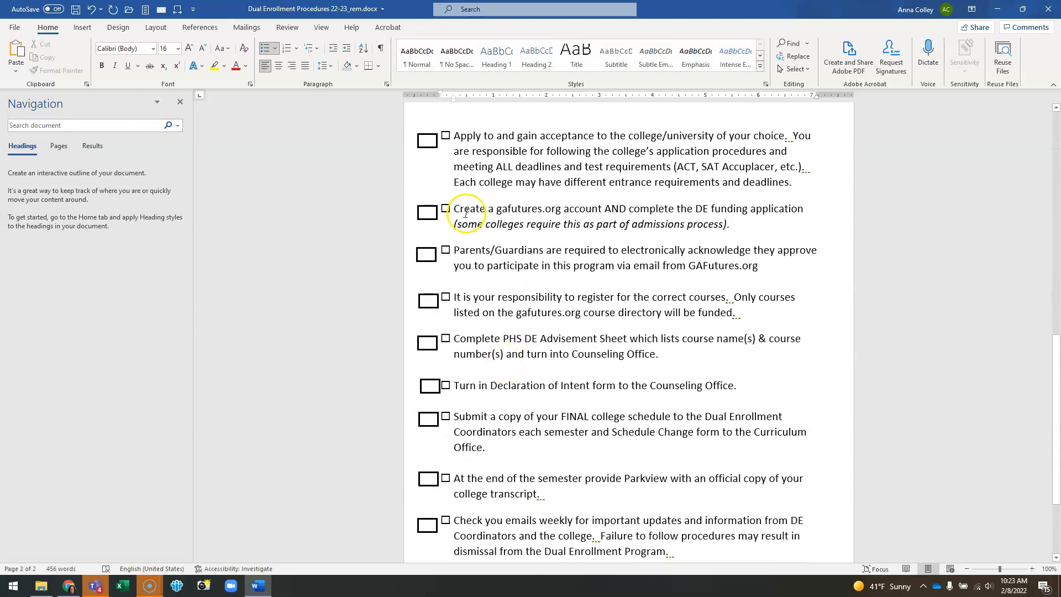
click(412, 122)
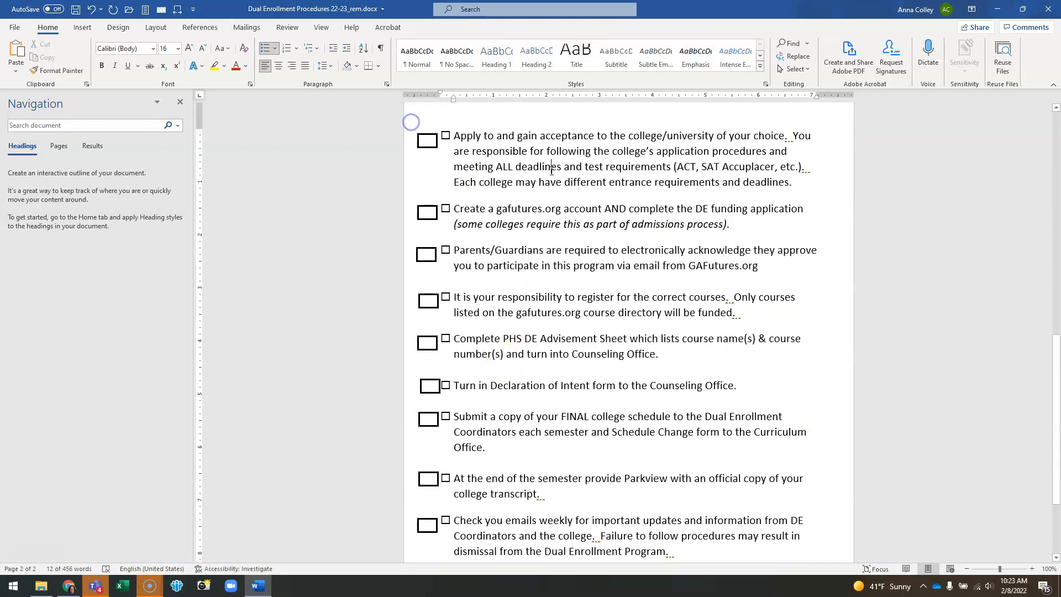
click(795, 68)
click(805, 97)
drag(413, 128, 445, 555)
key(Delete)
Step: Delete the last drawn box beside the final checklist item
scroll(448, 521, down, 4)
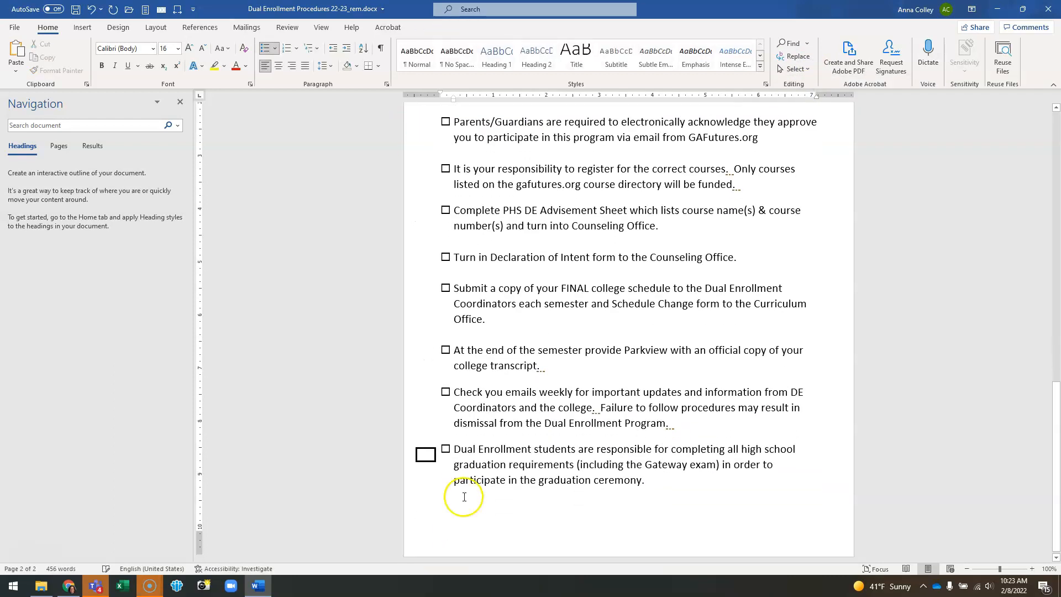
drag(429, 464, 435, 458)
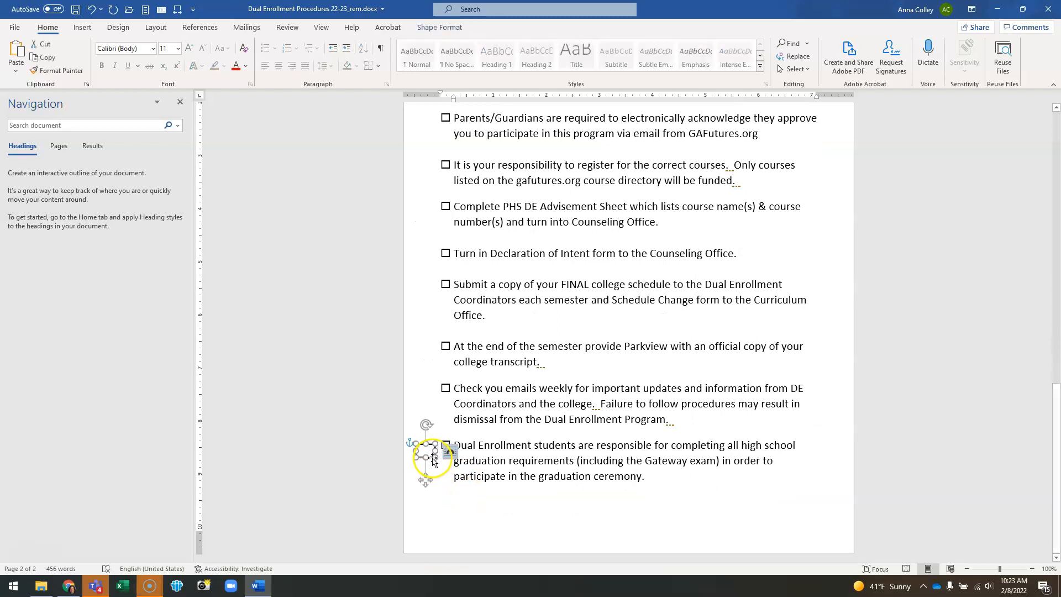
key(Delete)
Step: Update the Heading 1 style to match the selected document title, applying it as a heading
scroll(512, 401, up, 15)
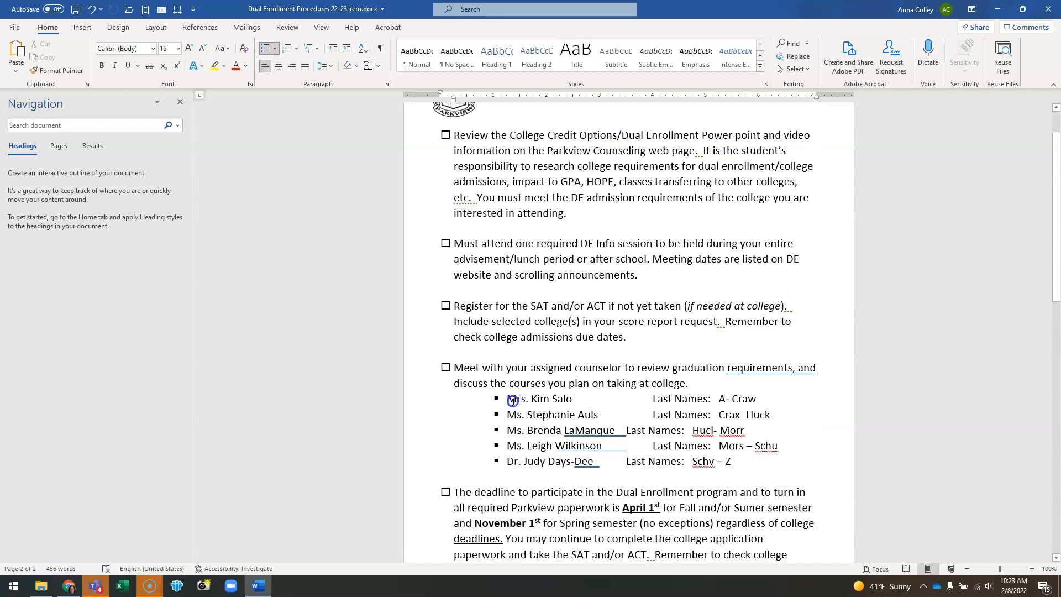
scroll(511, 401, up, 2)
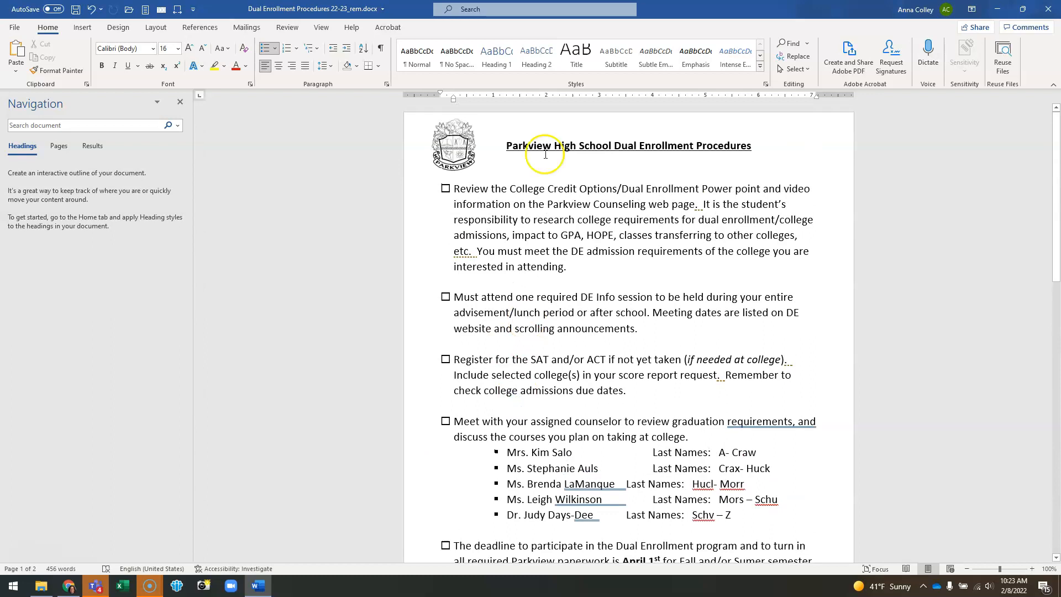
drag(506, 145, 749, 147)
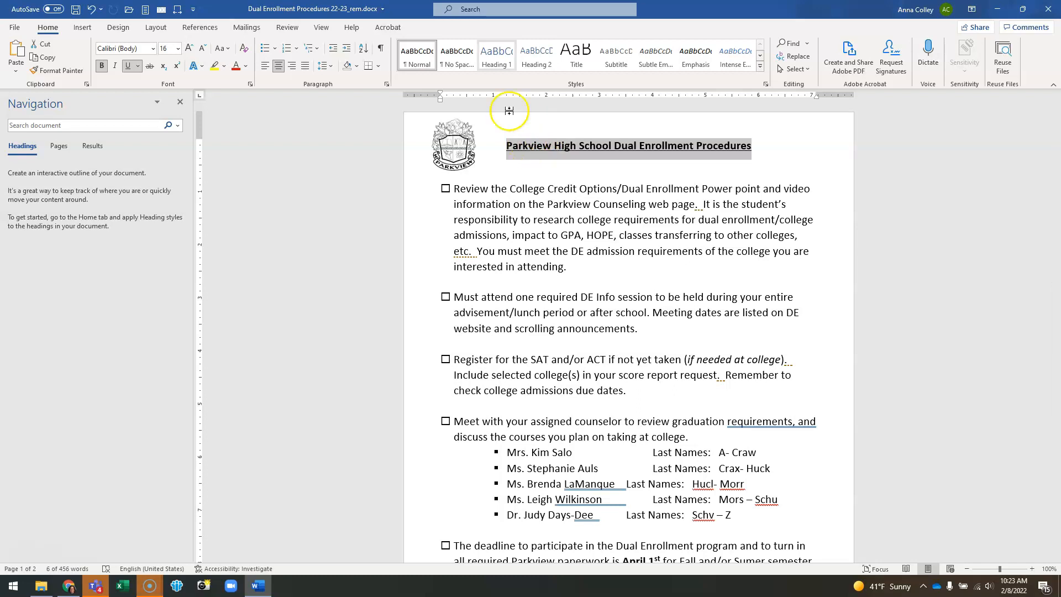
right_click(497, 57)
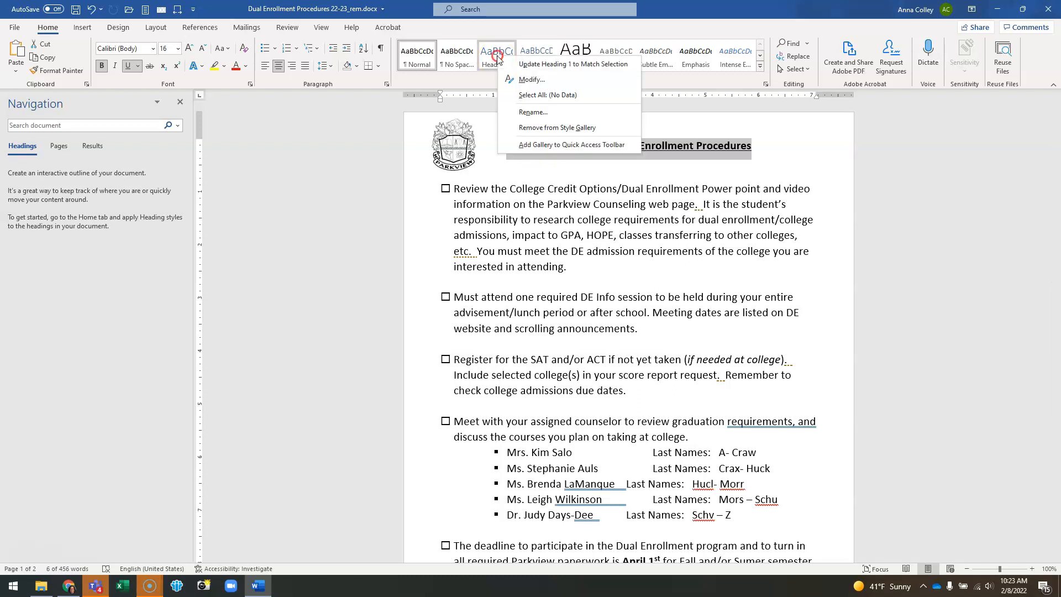
click(526, 65)
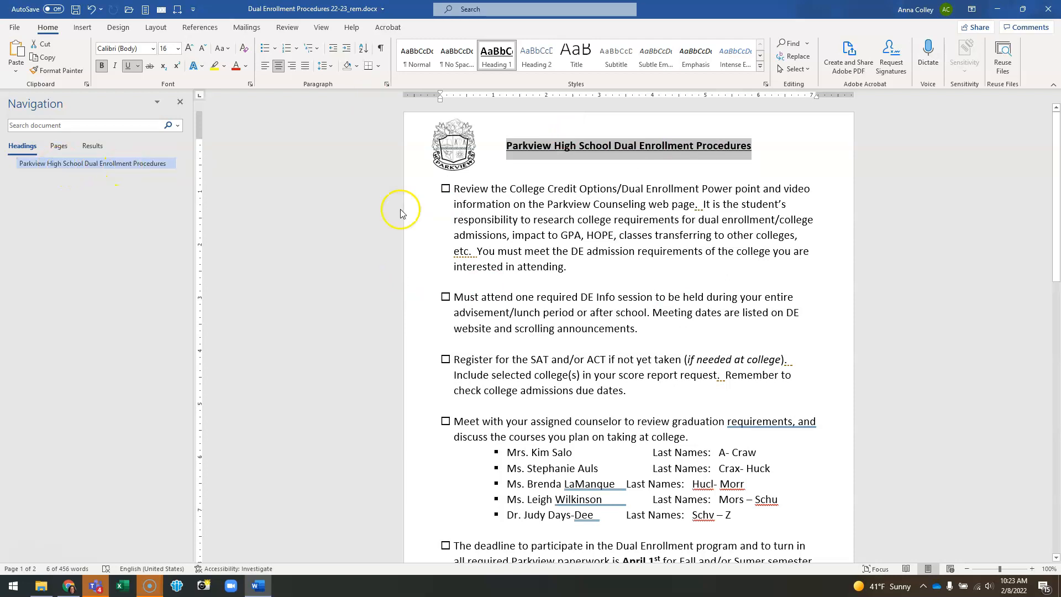
click(581, 219)
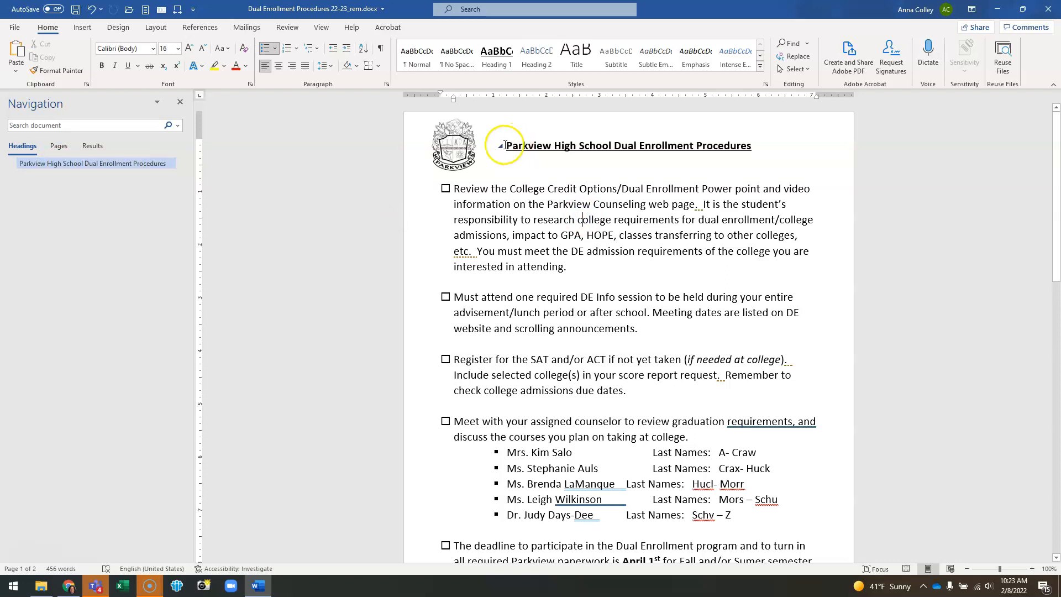
click(503, 147)
click(502, 148)
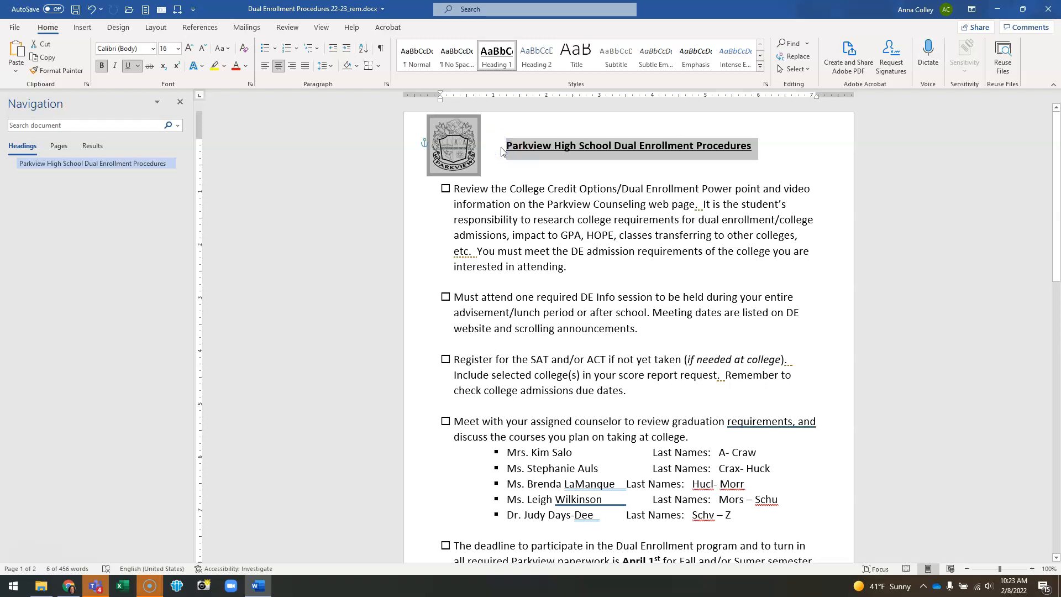
click(517, 171)
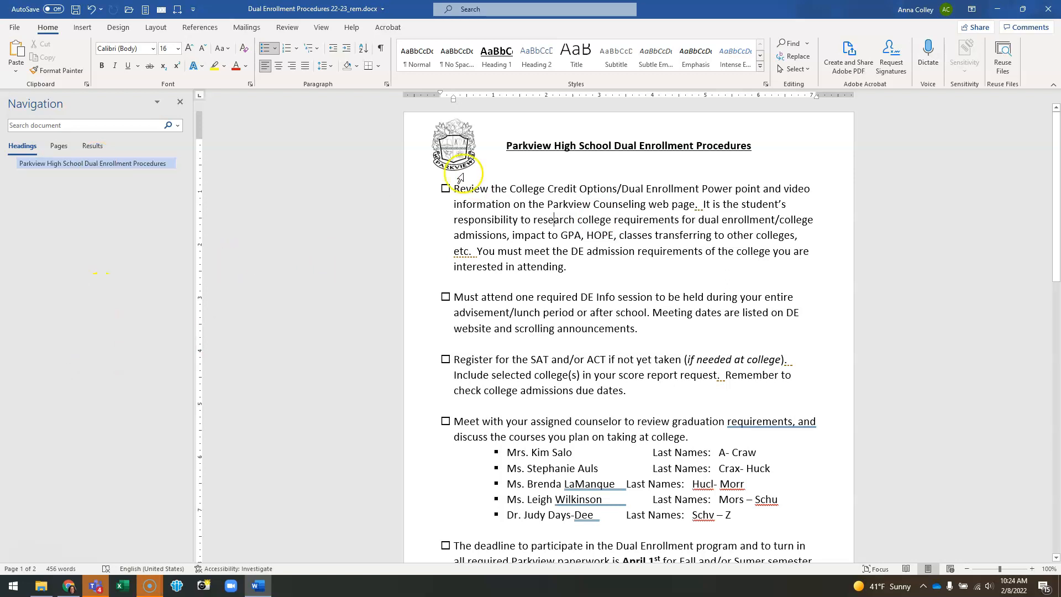
click(501, 147)
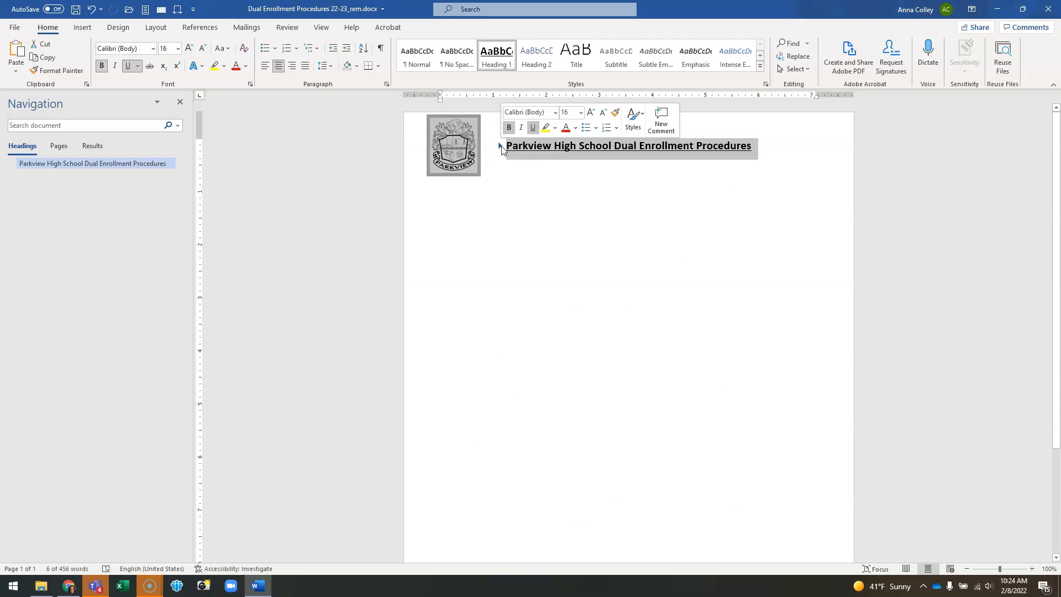
click(501, 147)
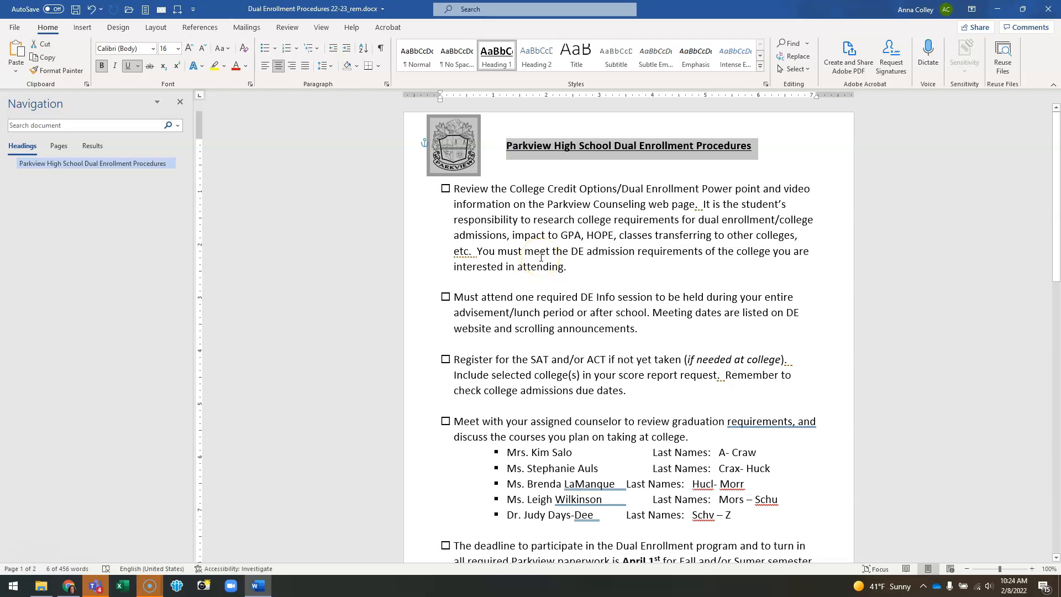
click(545, 251)
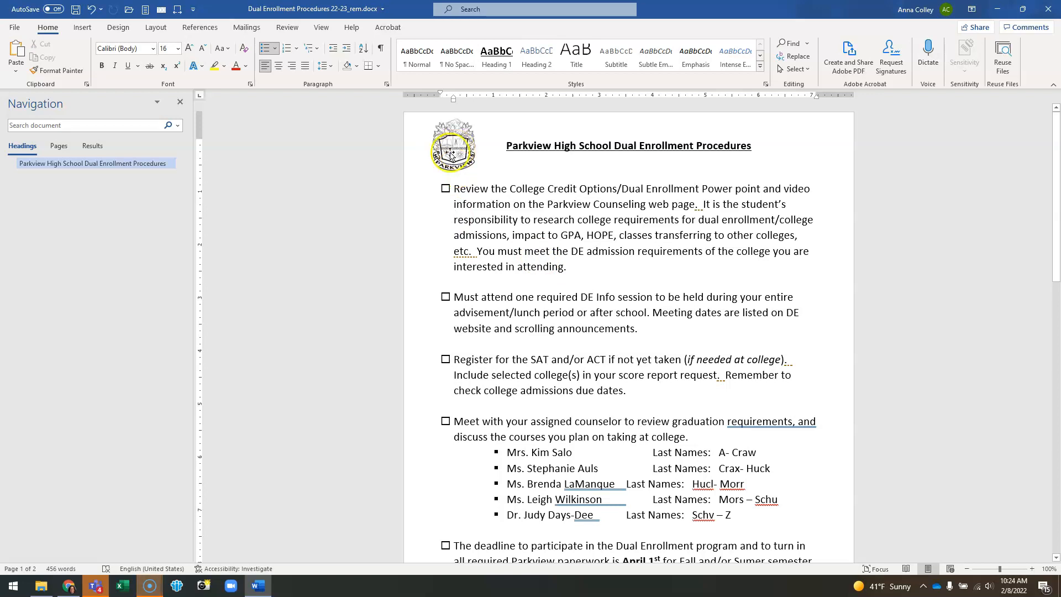
Step: Replace the crest image's alt text with Parkview High School Crest
right_click(453, 143)
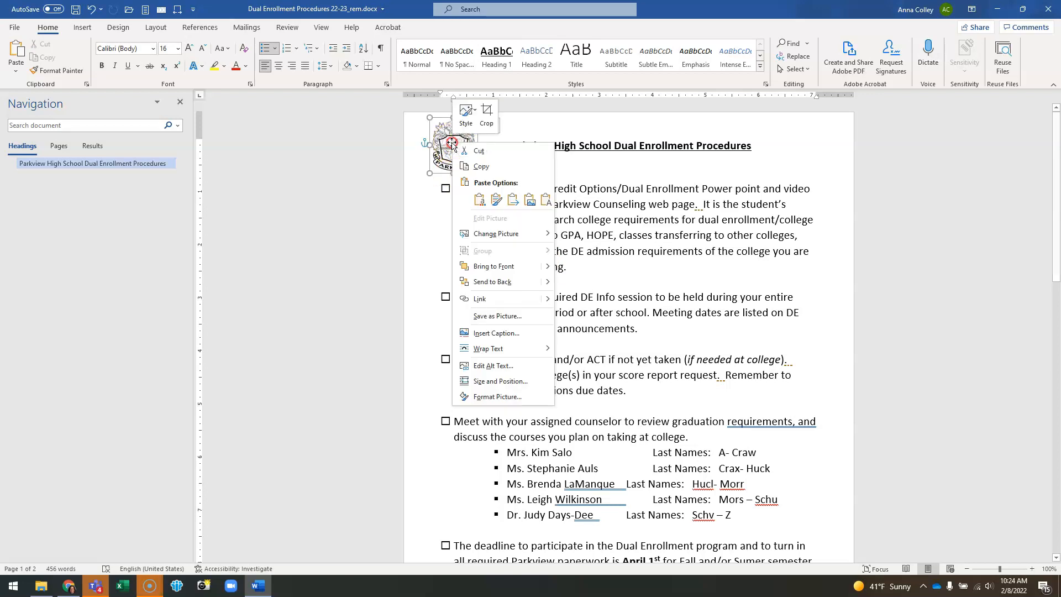
click(493, 365)
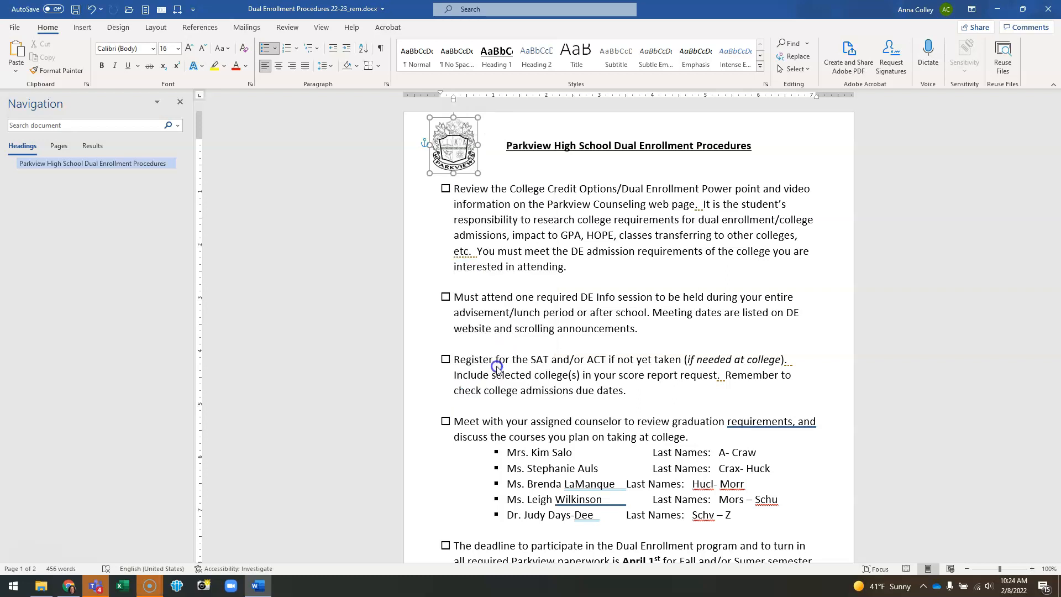
click(972, 226)
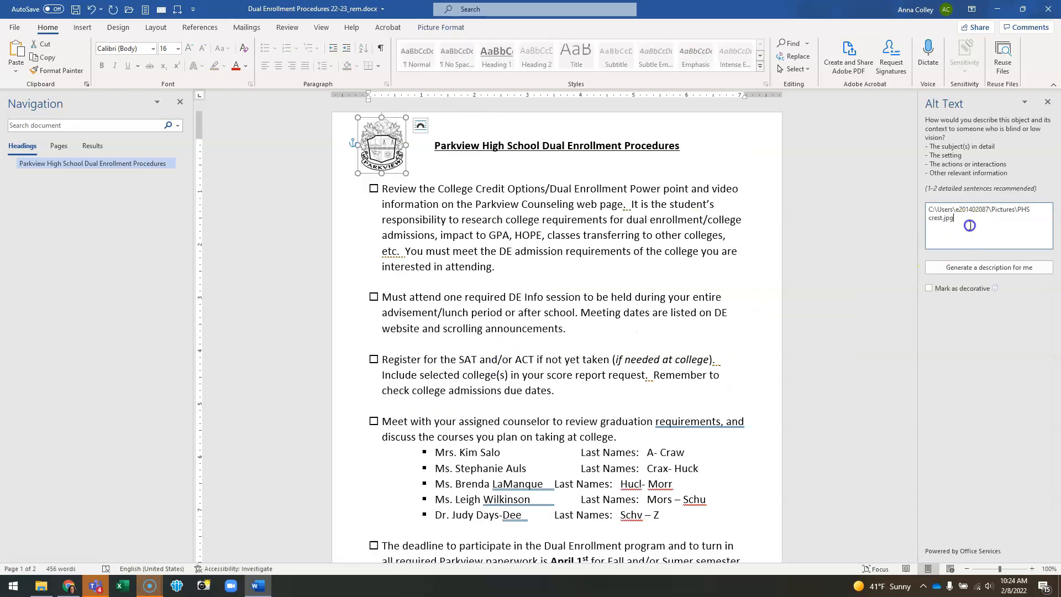
key(ctrl+a)
key(Delete)
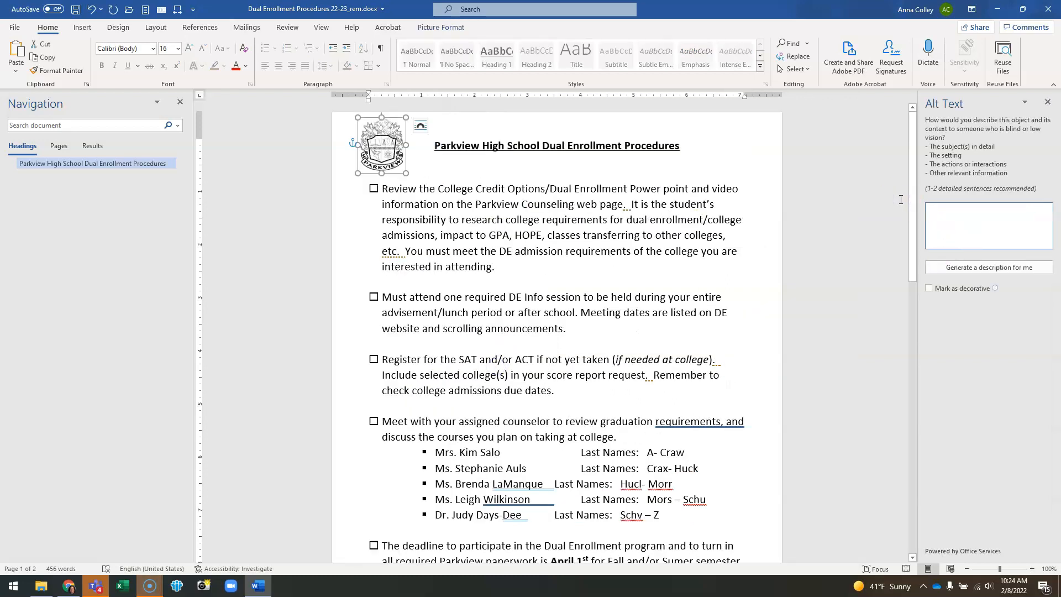
text(Parkview )
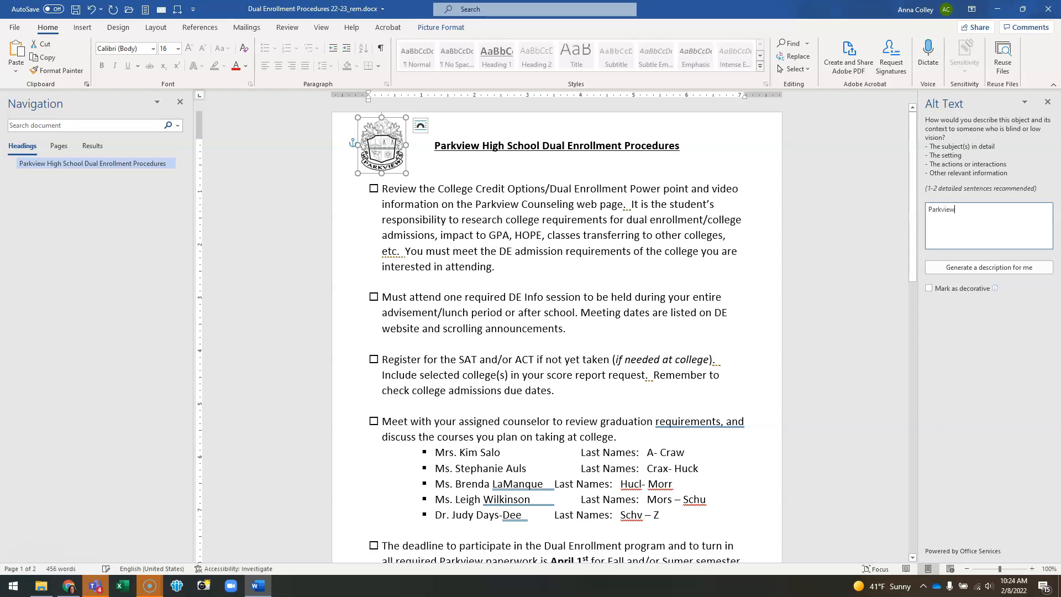
text(High School Crest)
click(816, 258)
click(525, 230)
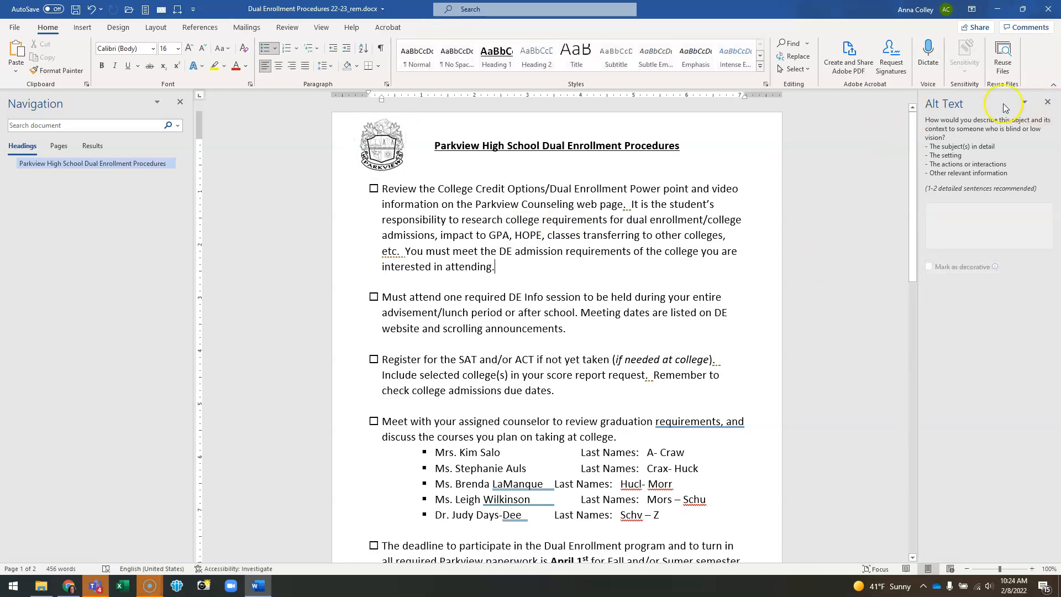
Step: Try deleting the blank line beneath the title, then undo the deletion
click(564, 167)
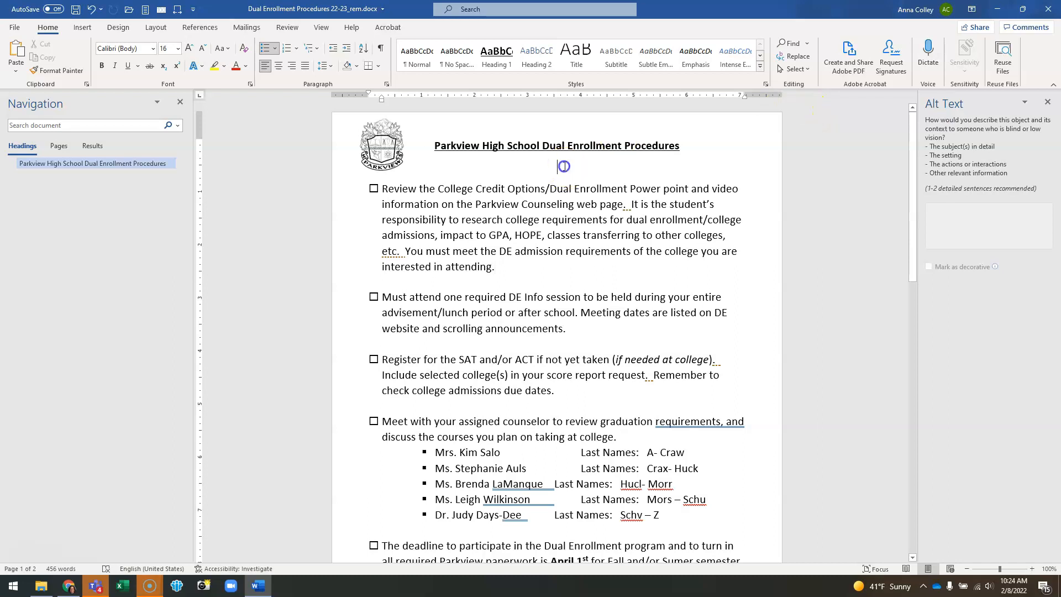
click(421, 281)
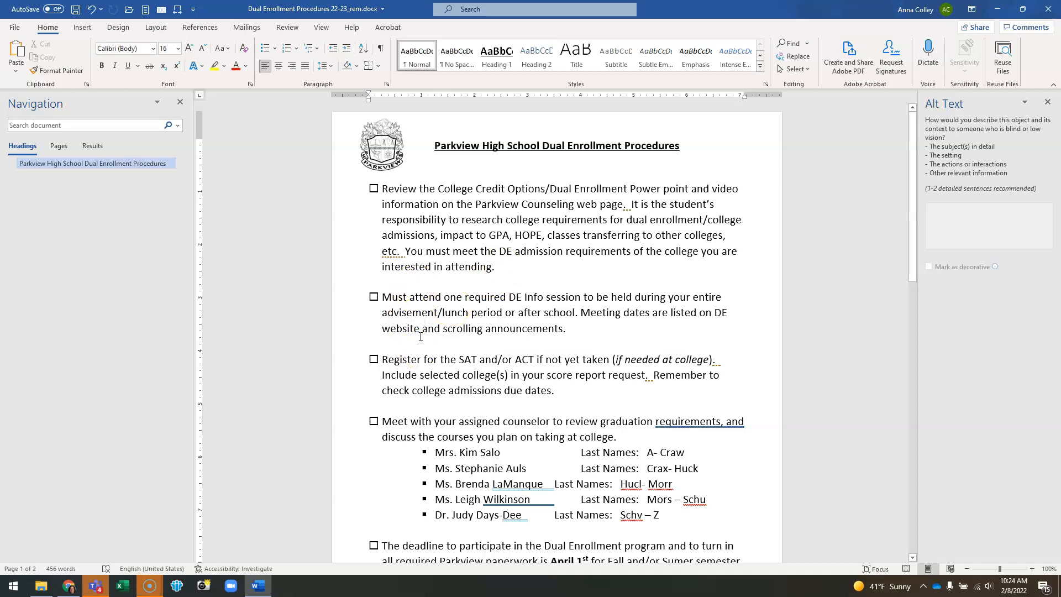
click(423, 282)
click(542, 167)
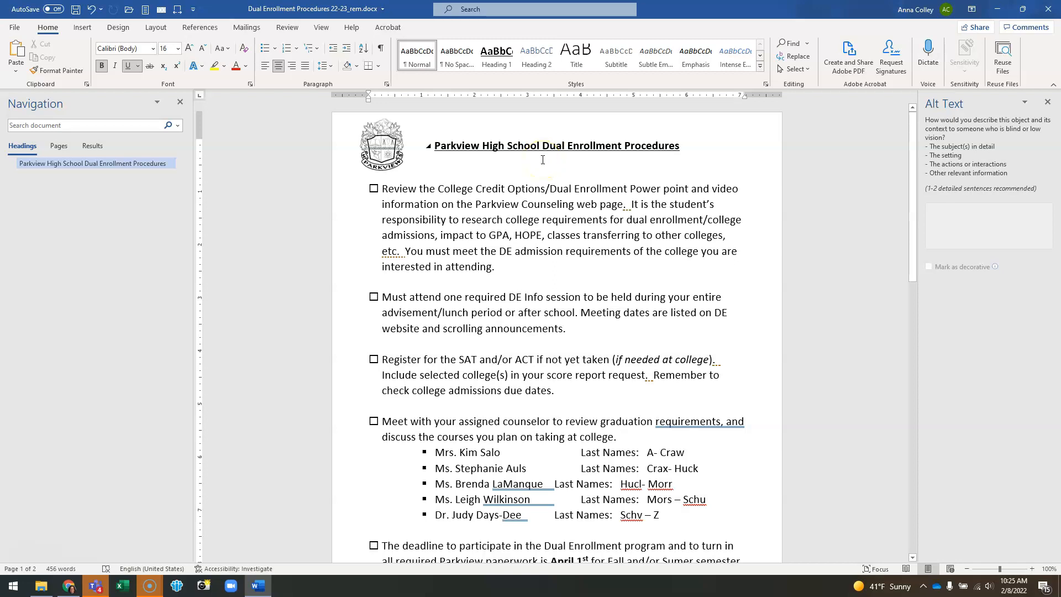
key(Delete)
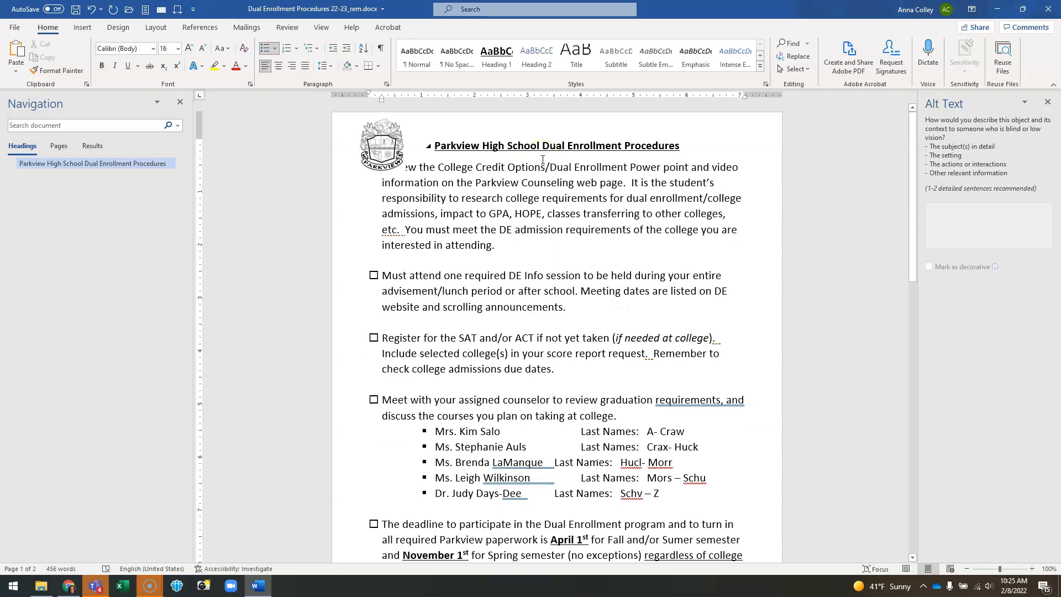
key(ctrl+z)
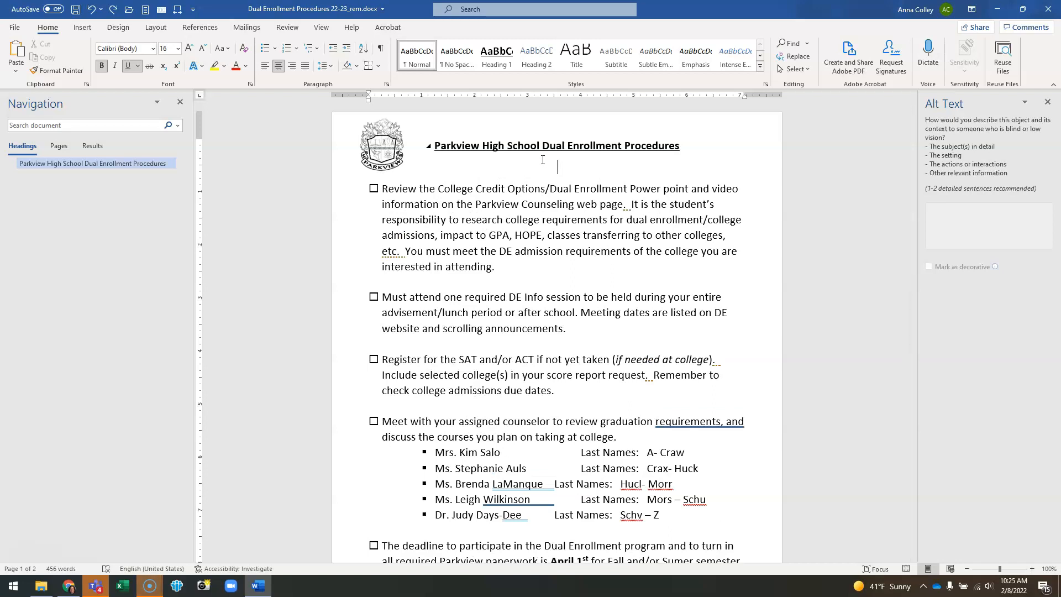
Step: Delete the blank line beneath the title and the empty lines between the first checklist items and after the counselor list
key(BackSpace)
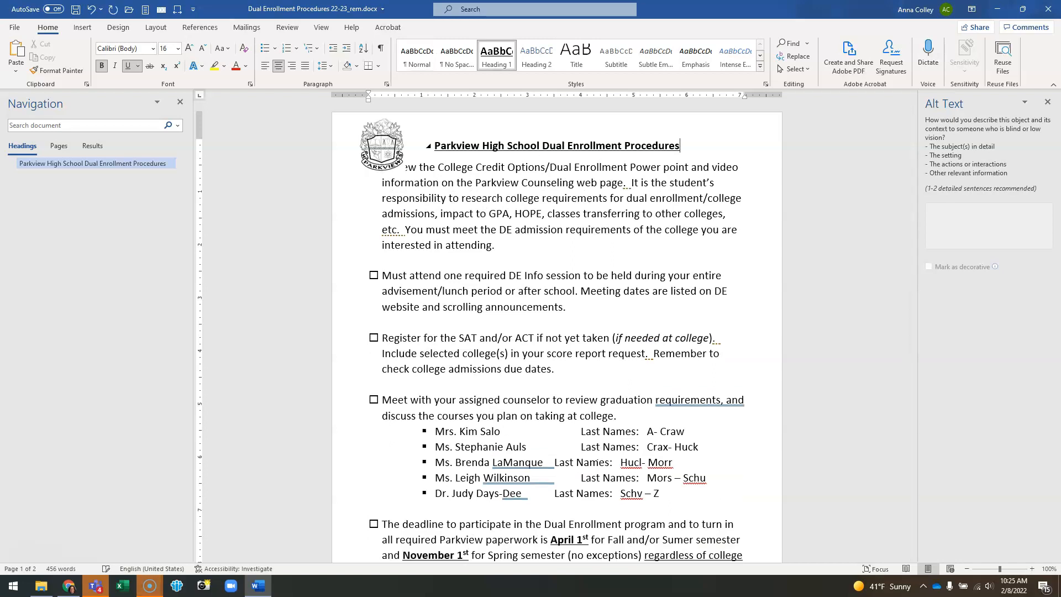
click(431, 263)
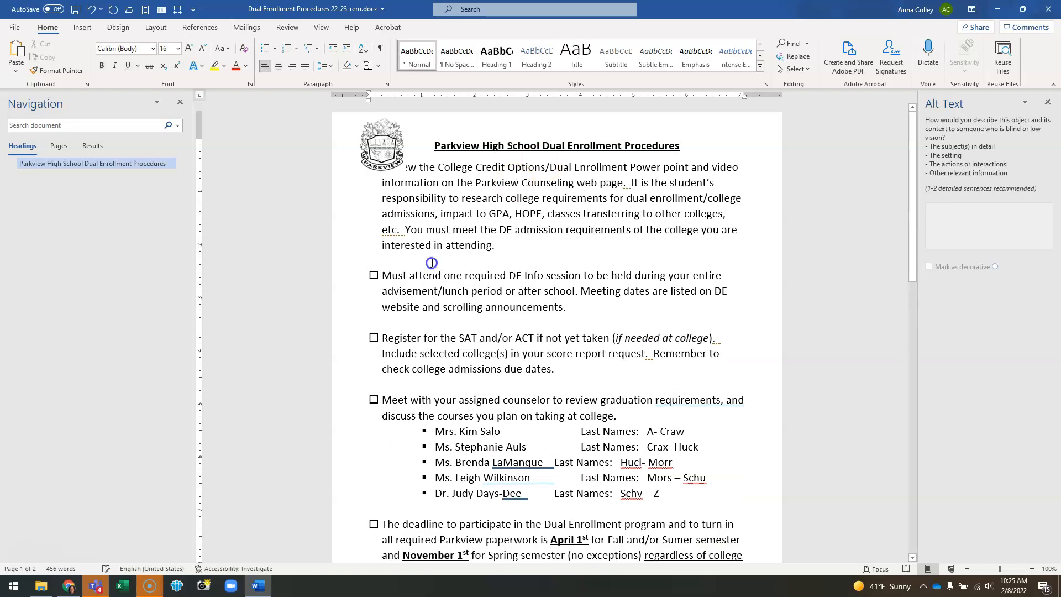
key(BackSpace)
click(369, 306)
key(BackSpace)
click(369, 353)
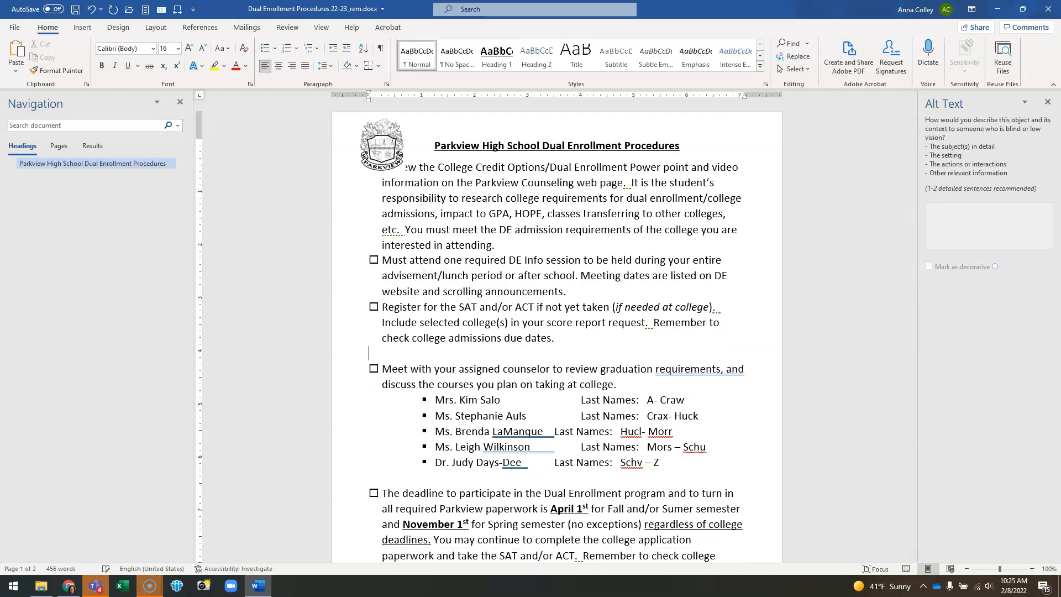
key(BackSpace)
click(369, 462)
key(BackSpace)
Step: Delete the remaining empty lines between checklist items through the end of the first page
click(657, 522)
key(Down)
key(Down)
key(BackSpace)
key(Down)
key(Down)
key(Down)
key(Down)
key(Down)
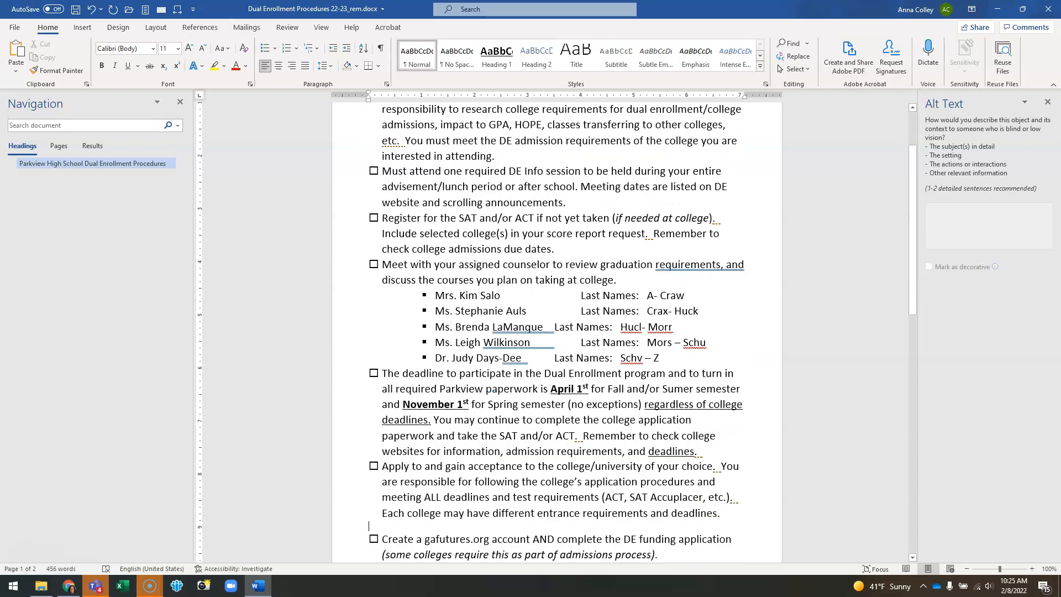
key(BackSpace)
key(Down)
key(Down)
key(Down)
key(BackSpace)
key(Down)
key(Down)
key(Down)
key(BackSpace)
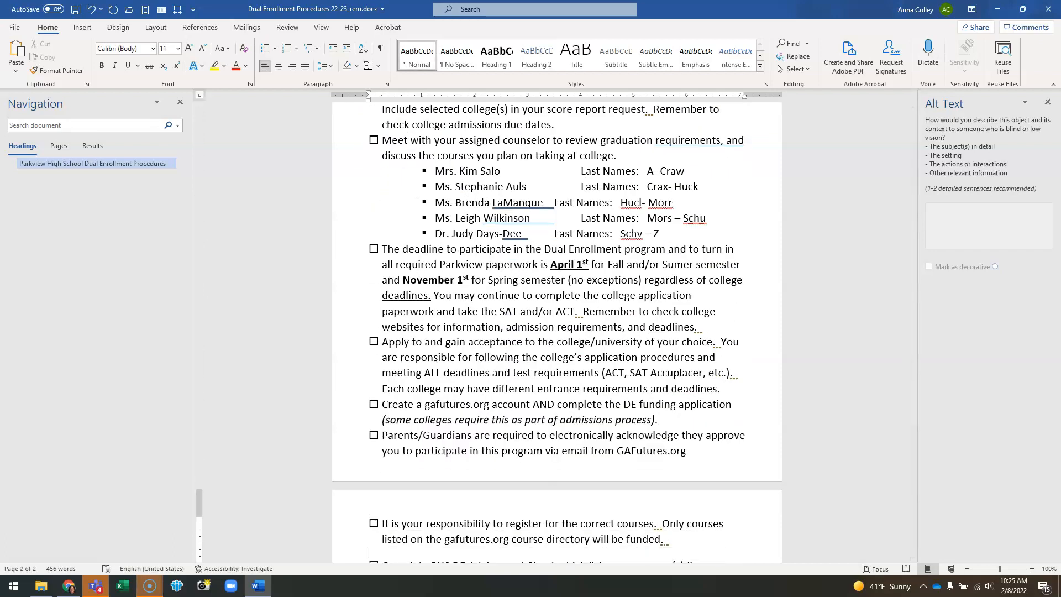
key(Down)
key(Down)
key(Down)
key(BackSpace)
key(Down)
key(Down)
key(Down)
Step: Delete the empty lines between the checklist items on the second page
key(BackSpace)
scroll(555, 217, down, 6)
scroll(555, 216, down, 1)
click(488, 228)
key(BackSpace)
click(399, 271)
key(BackSpace)
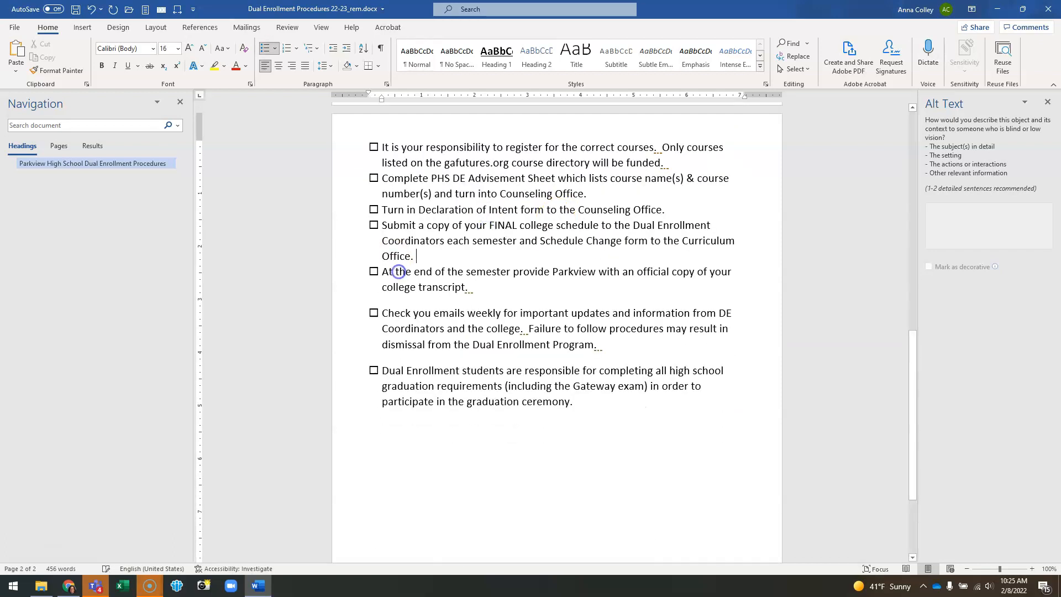
click(407, 300)
key(BackSpace)
click(397, 347)
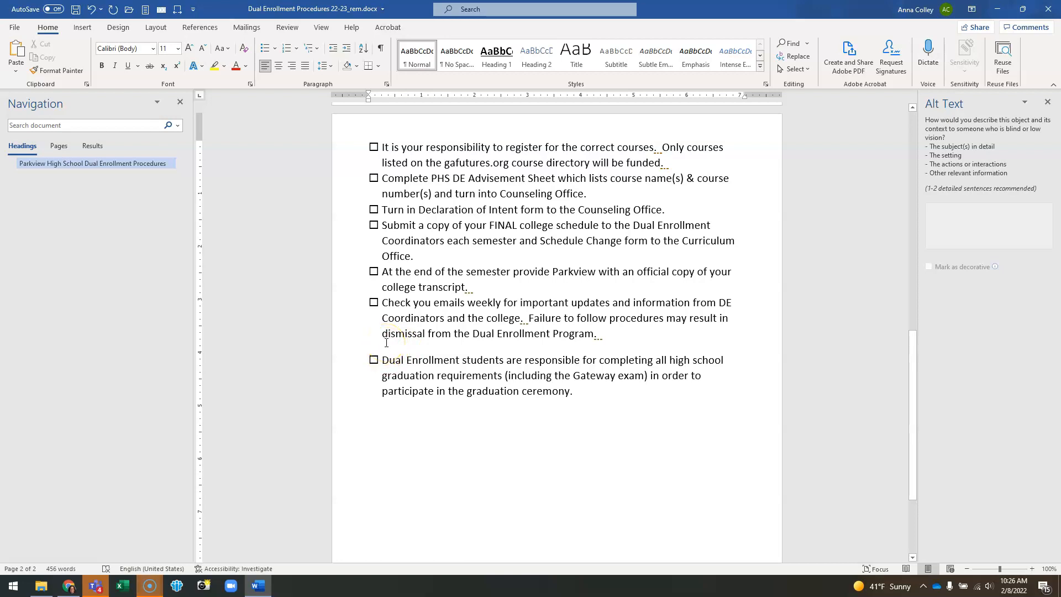
key(BackSpace)
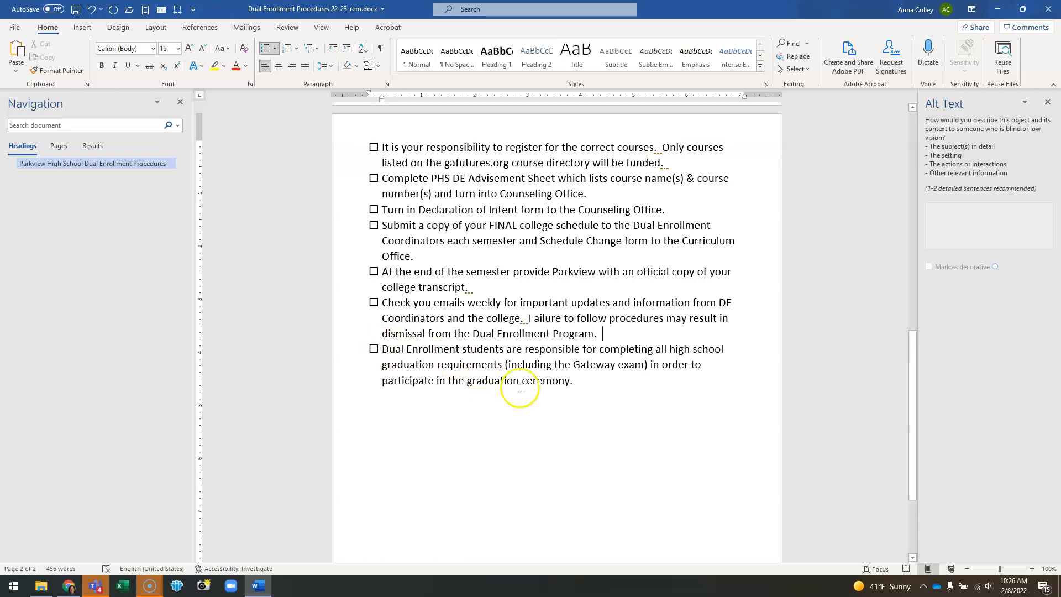
click(498, 418)
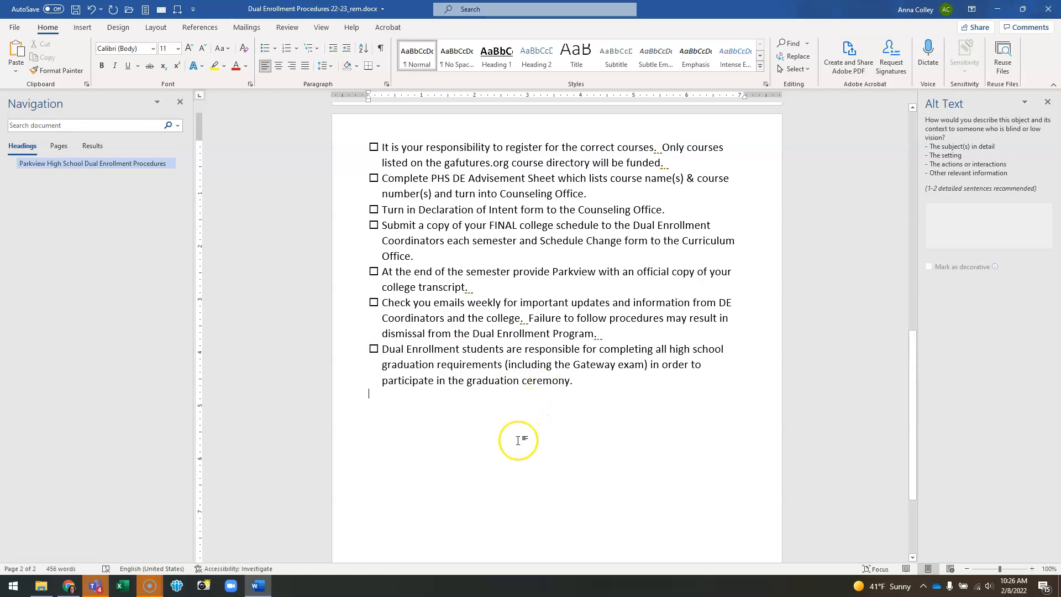
drag(554, 365, 639, 530)
drag(455, 333, 550, 484)
key(Right)
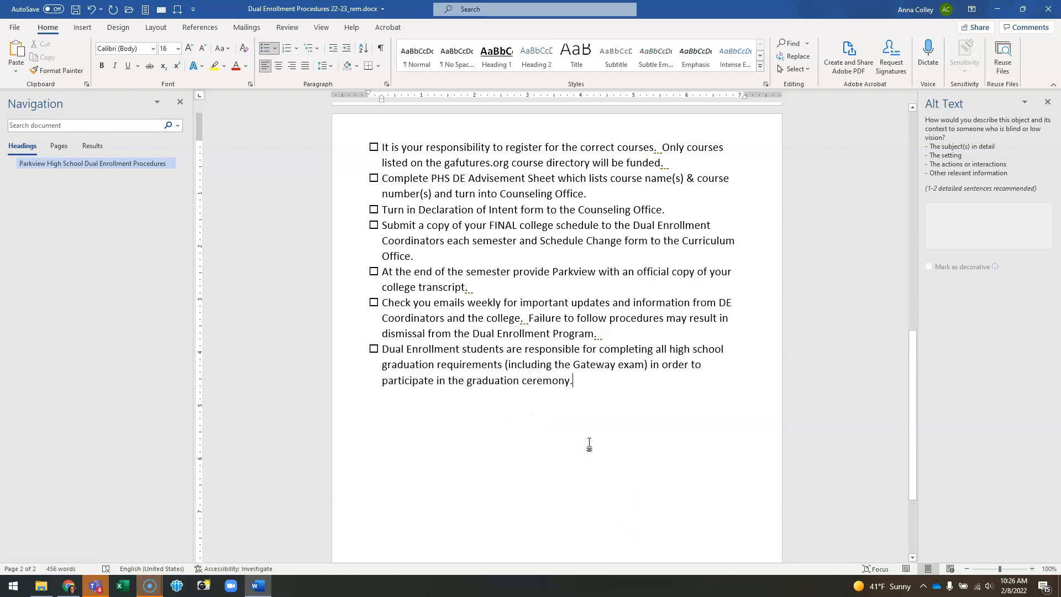
Step: For the title and first four checklist items, turn off Don't add space between paragraphs of the same style
scroll(590, 443, up, 10)
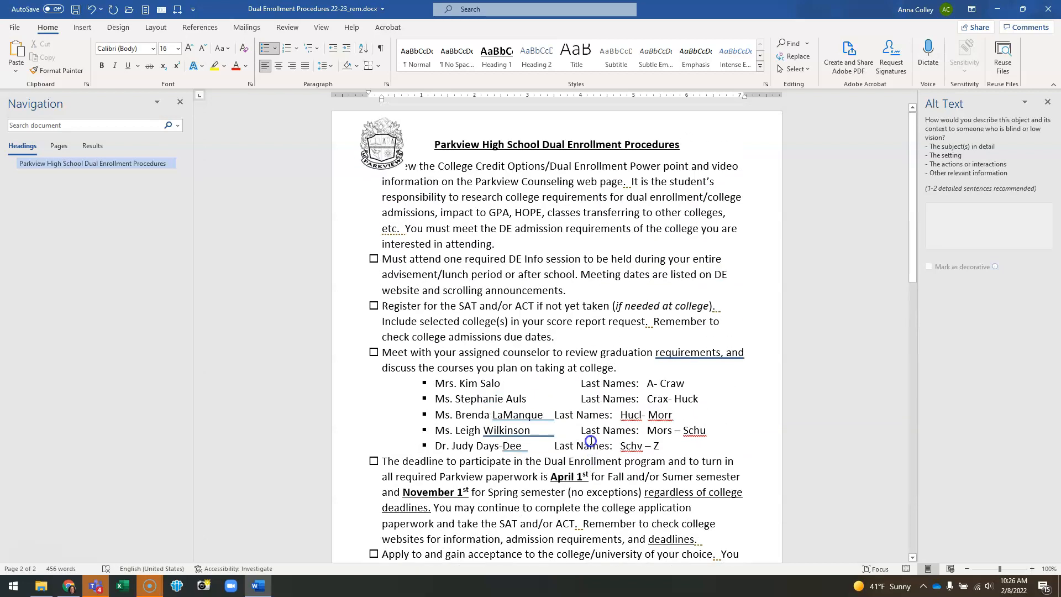
click(447, 189)
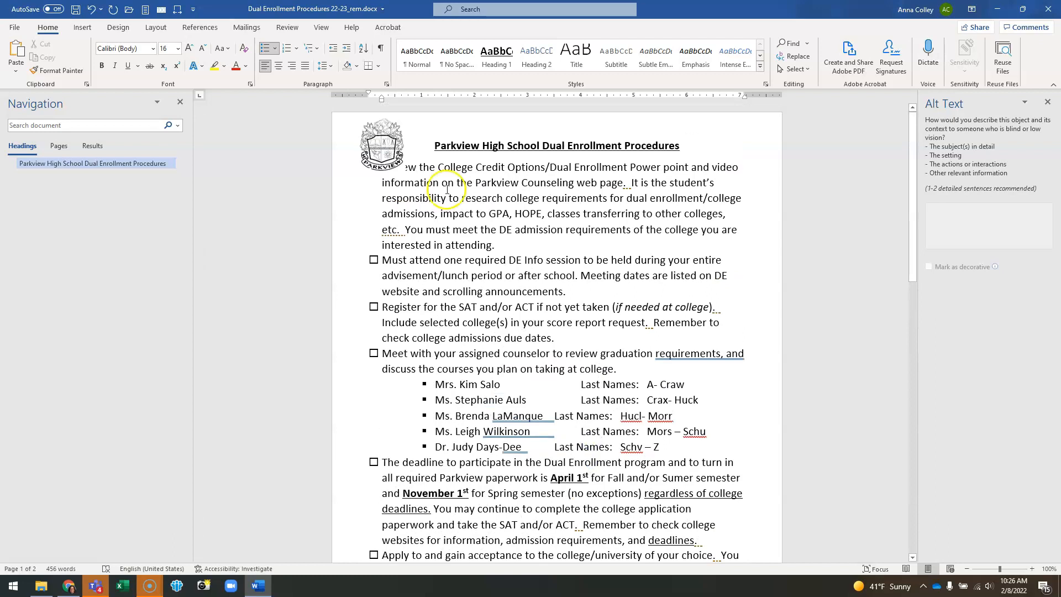
click(436, 148)
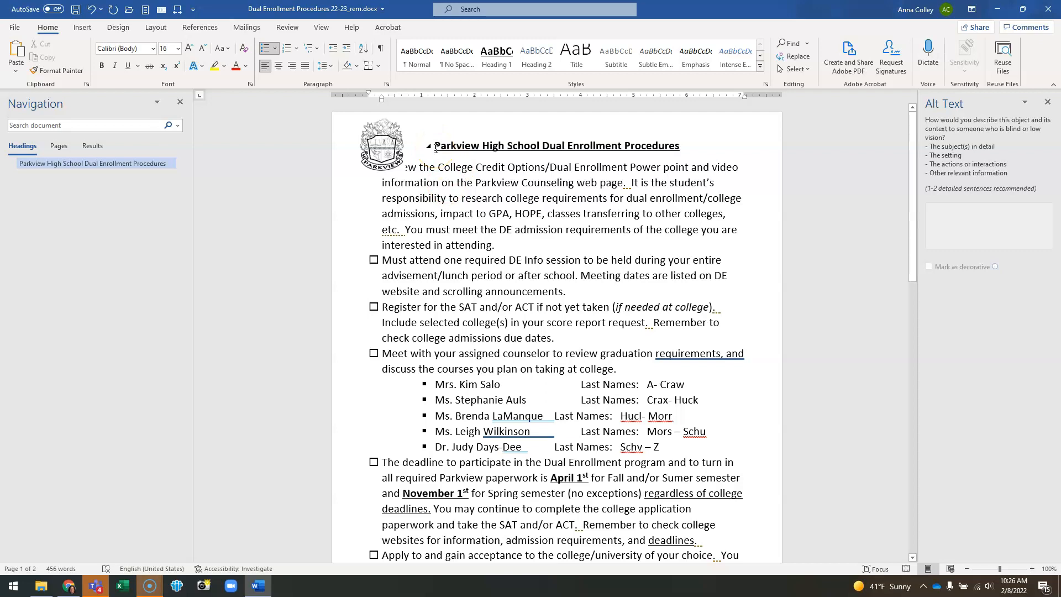
drag(436, 148, 617, 372)
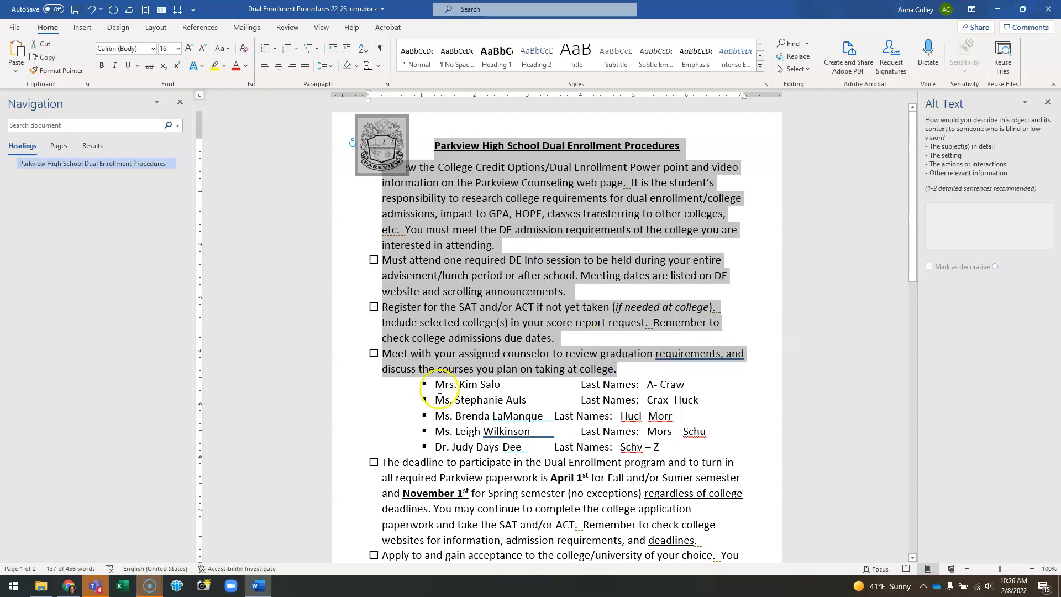
drag(436, 386, 664, 454)
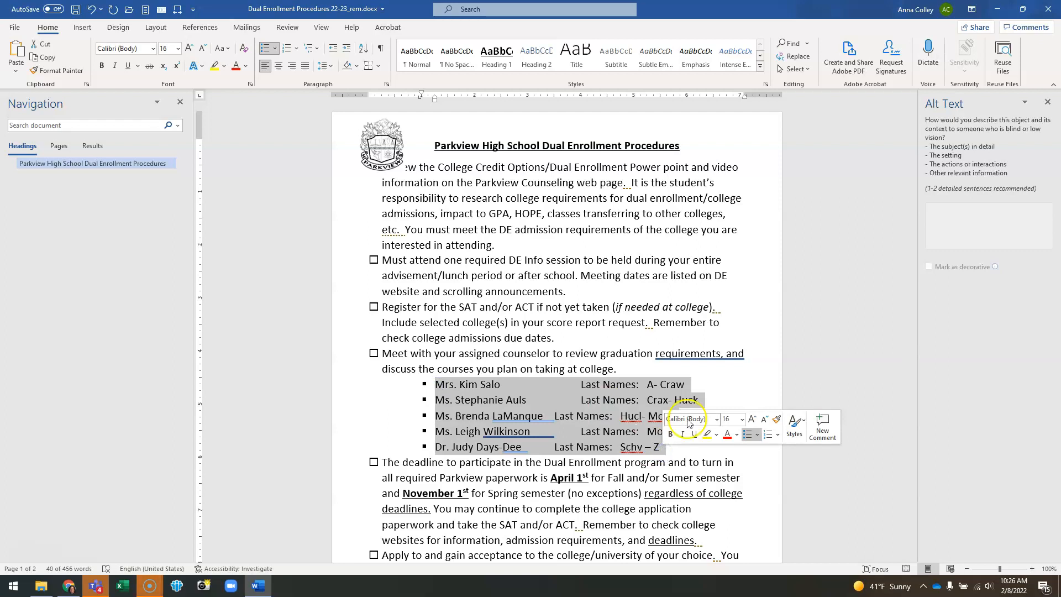
drag(624, 368, 449, 146)
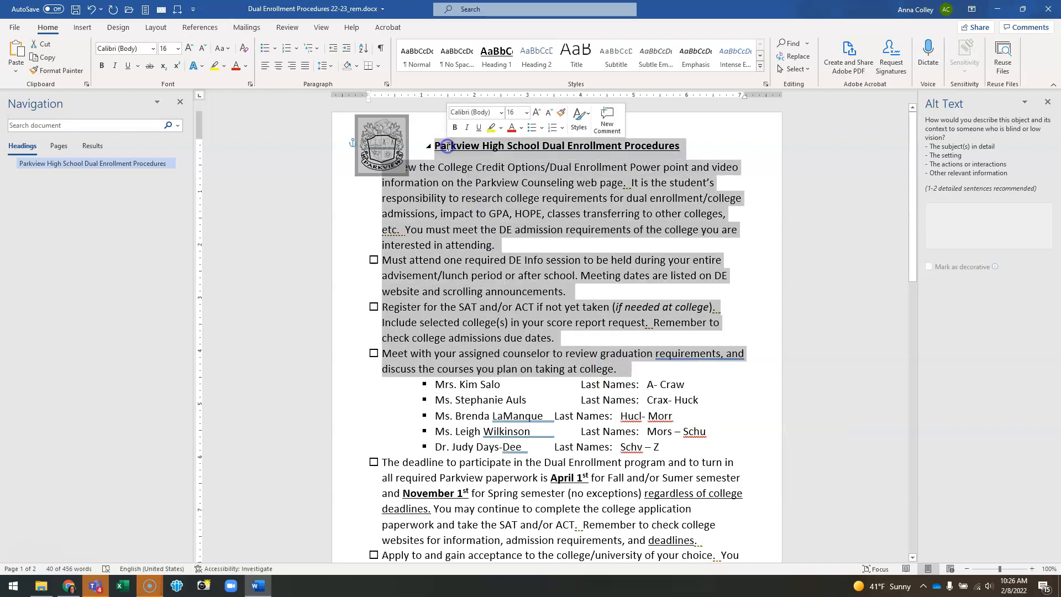
click(387, 86)
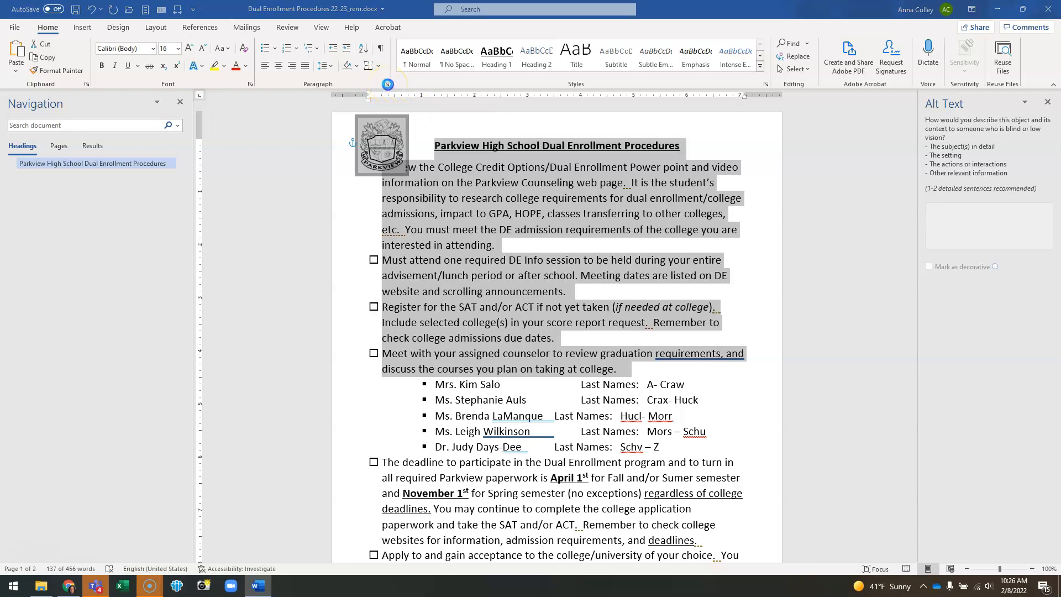
click(489, 309)
click(499, 320)
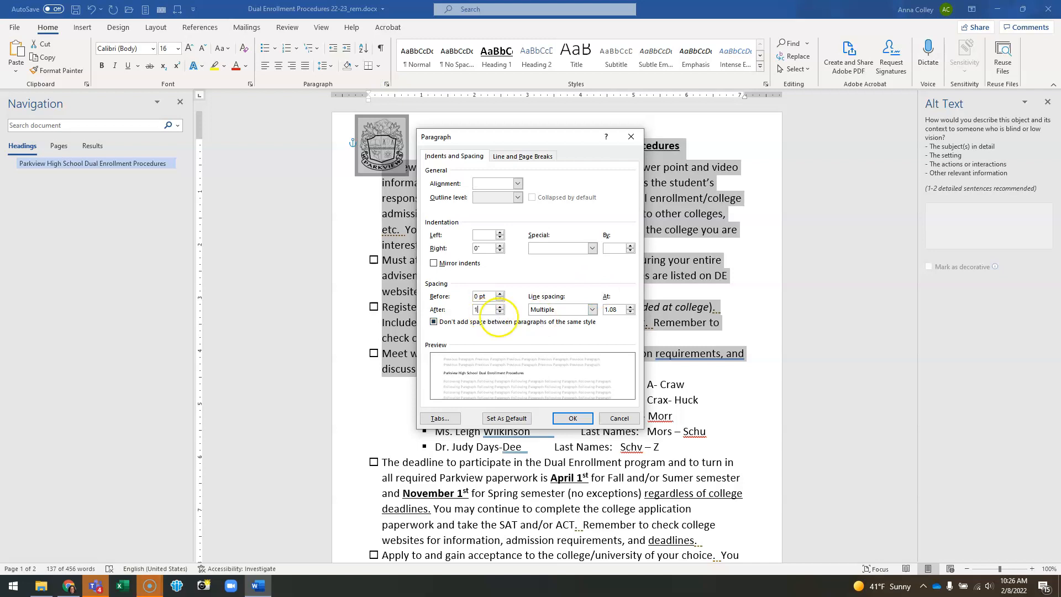
click(435, 323)
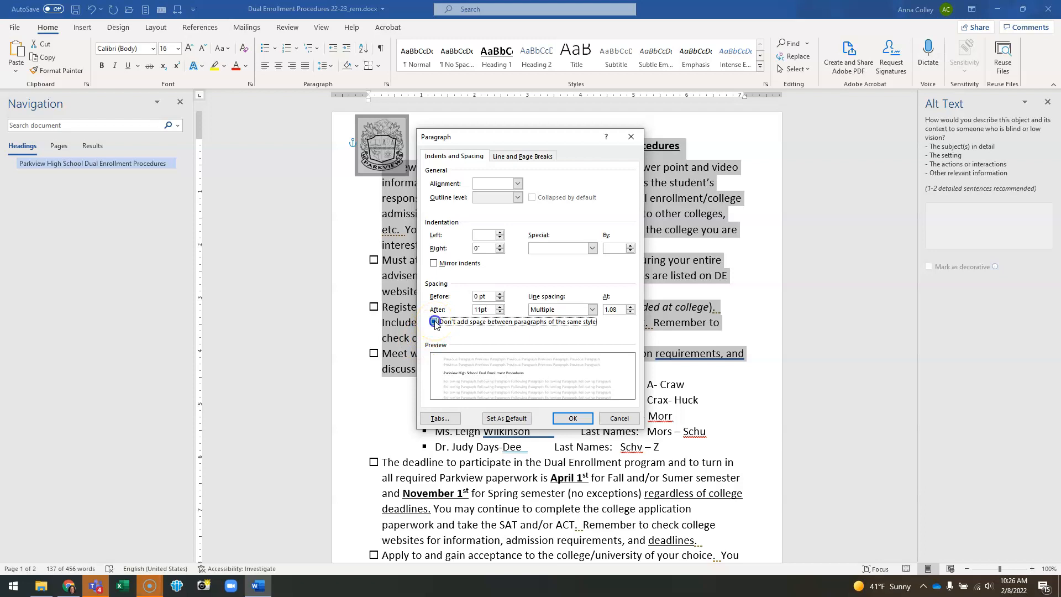
click(435, 322)
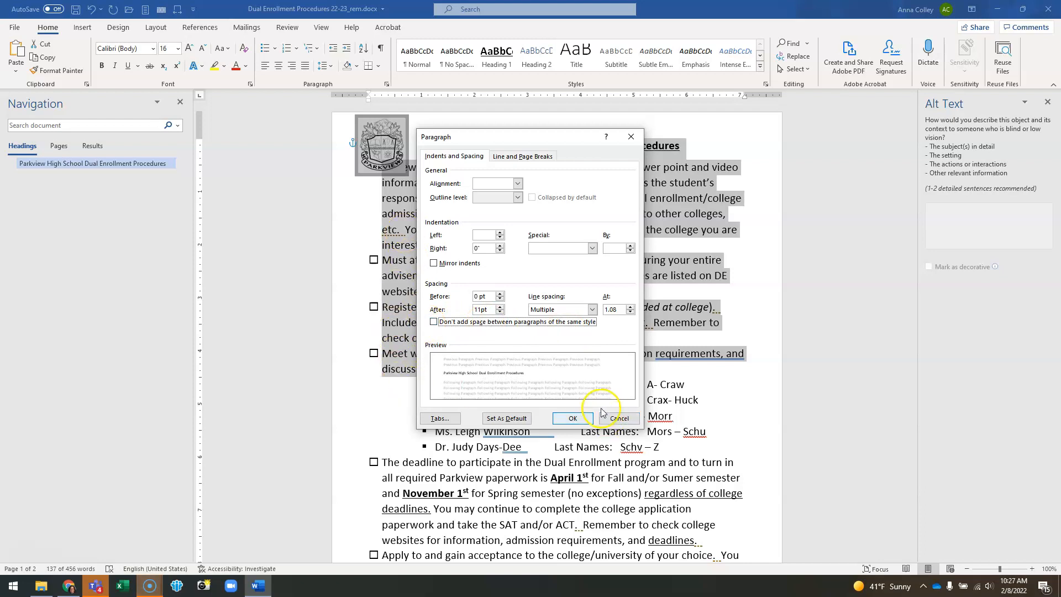
click(586, 418)
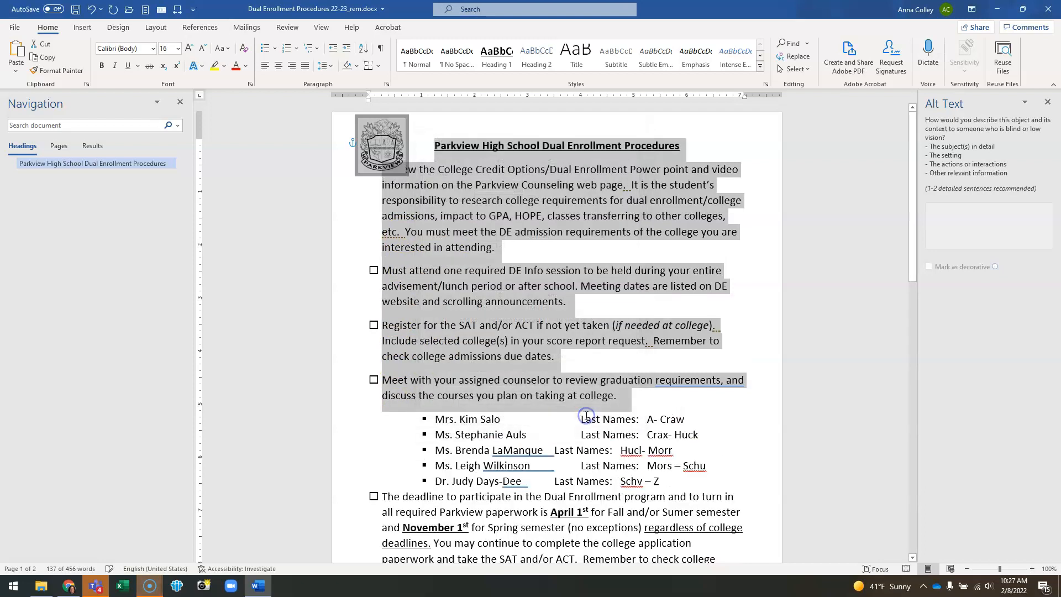
Step: Set the title's paragraph spacing after to 18 pt
click(487, 248)
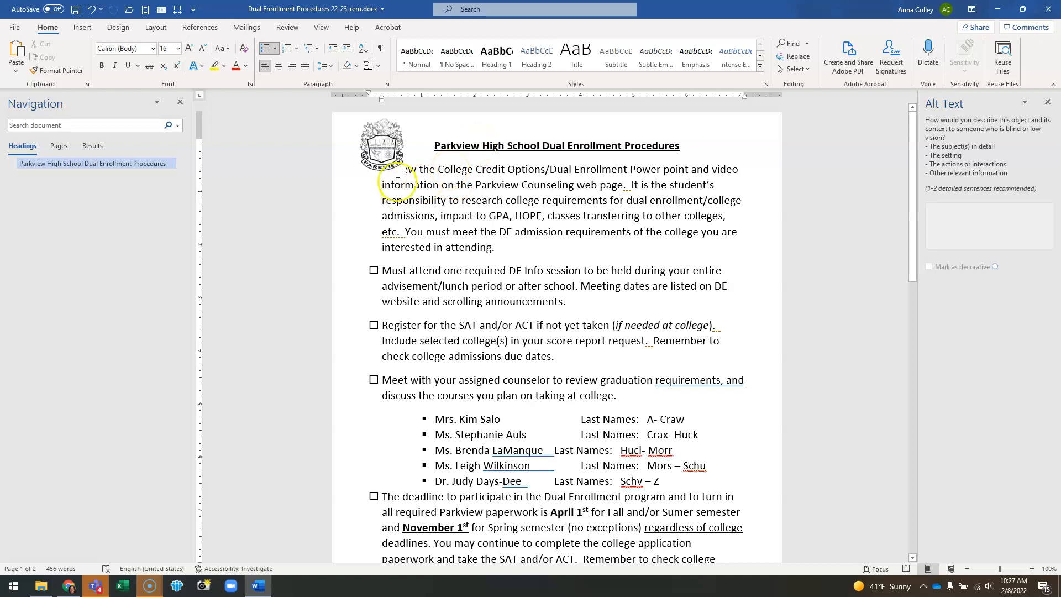
click(503, 146)
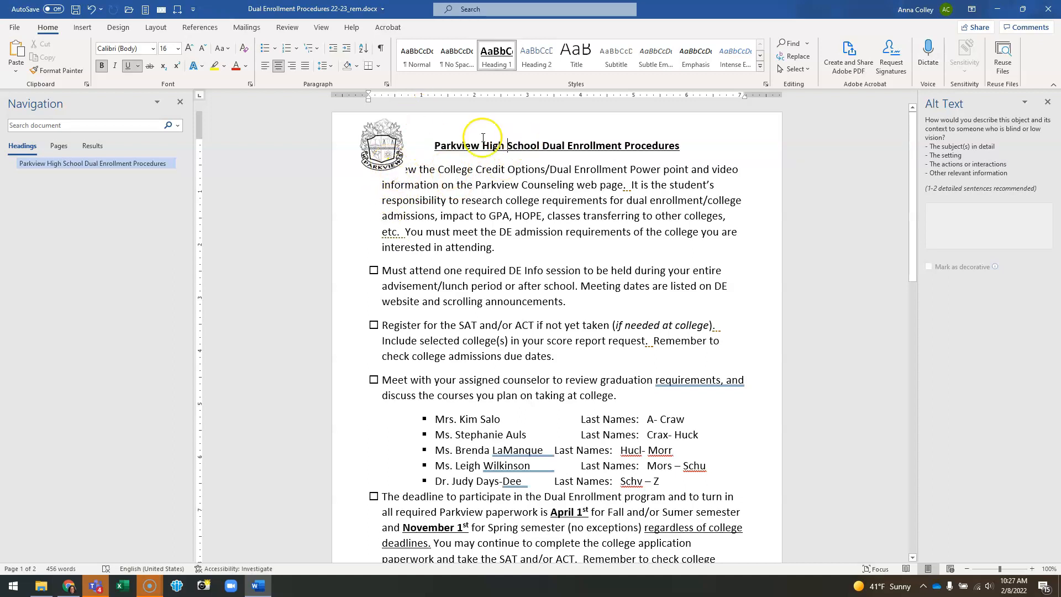
click(386, 84)
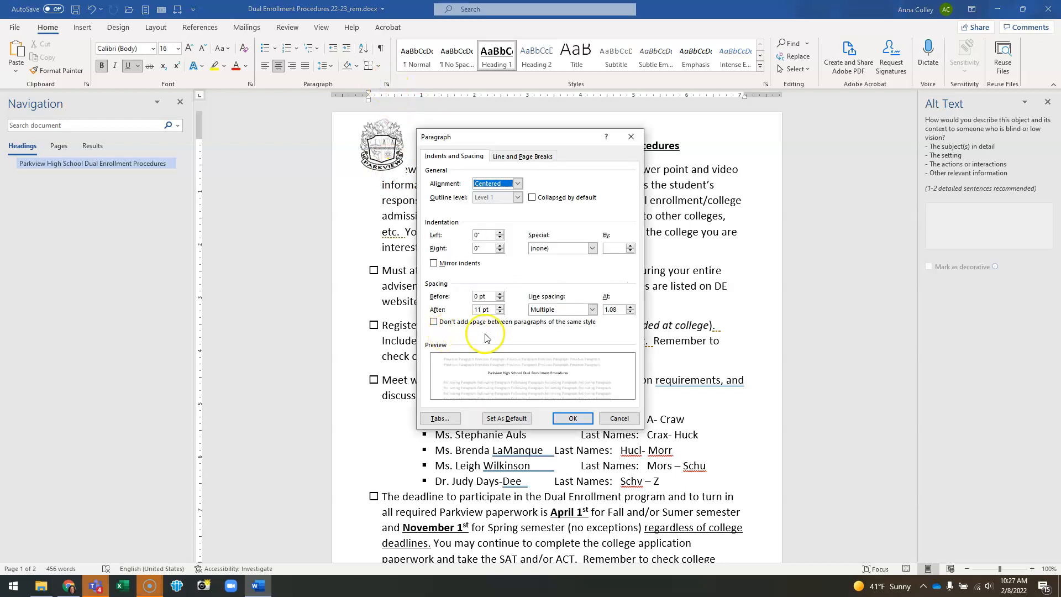
drag(493, 310, 454, 314)
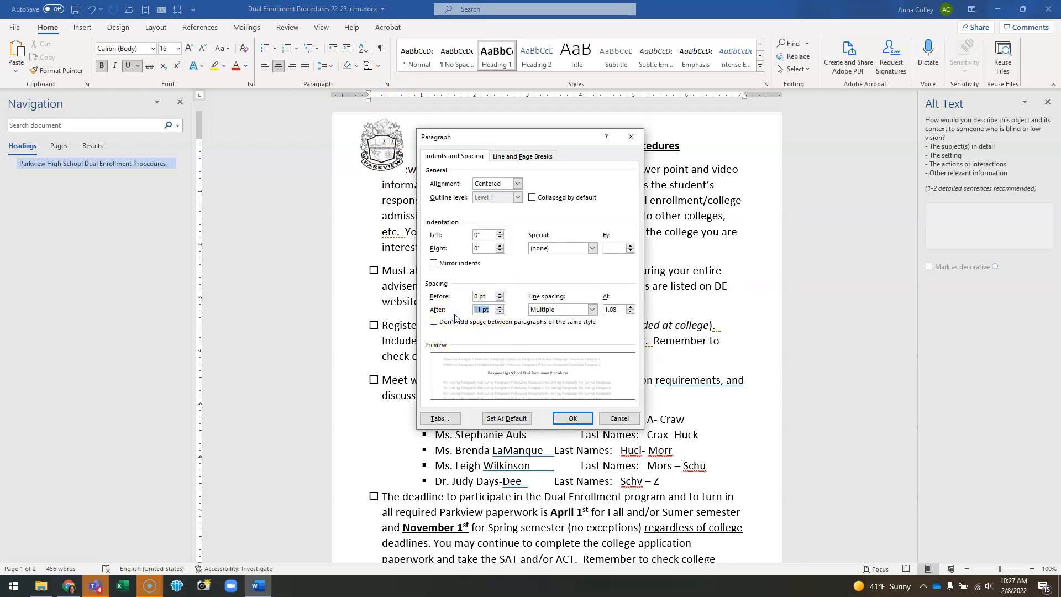
key(BackSpace)
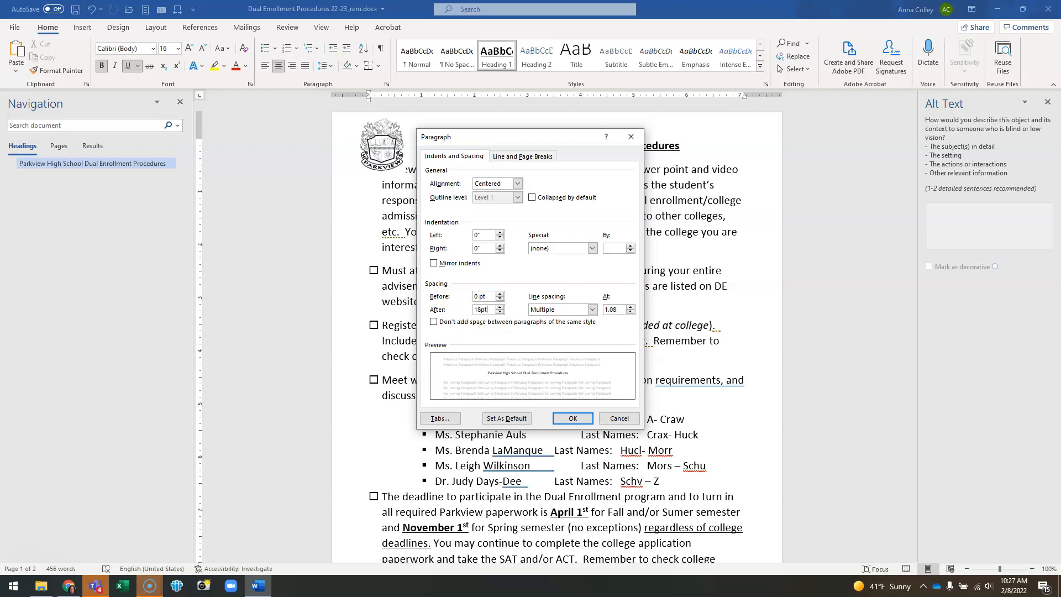
key(Return)
Step: Set the title's paragraph spacing after to 24 pt
click(487, 155)
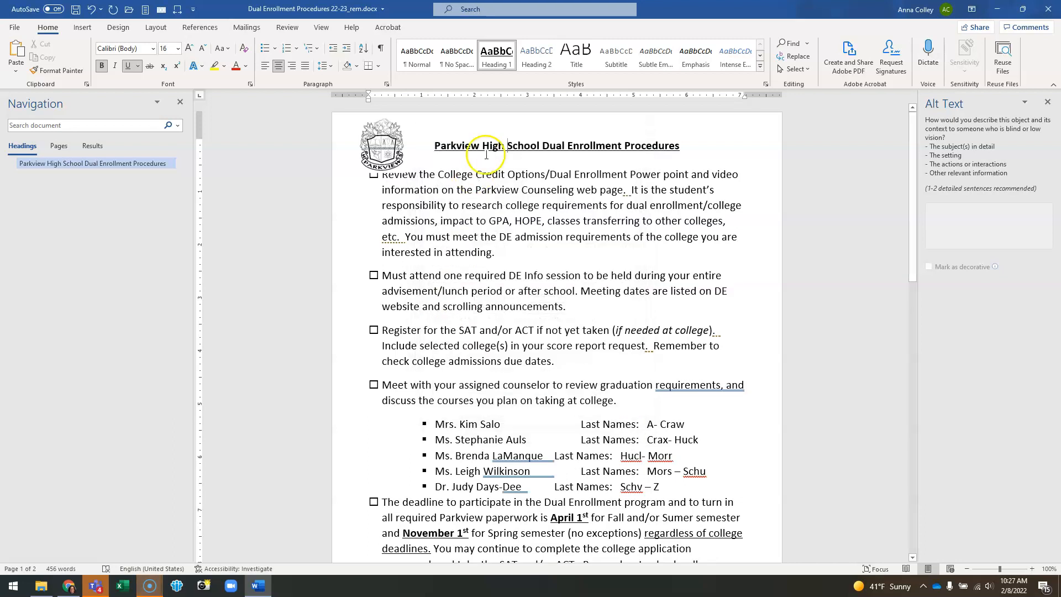
click(388, 85)
drag(492, 310, 424, 318)
text(24p)
key(Return)
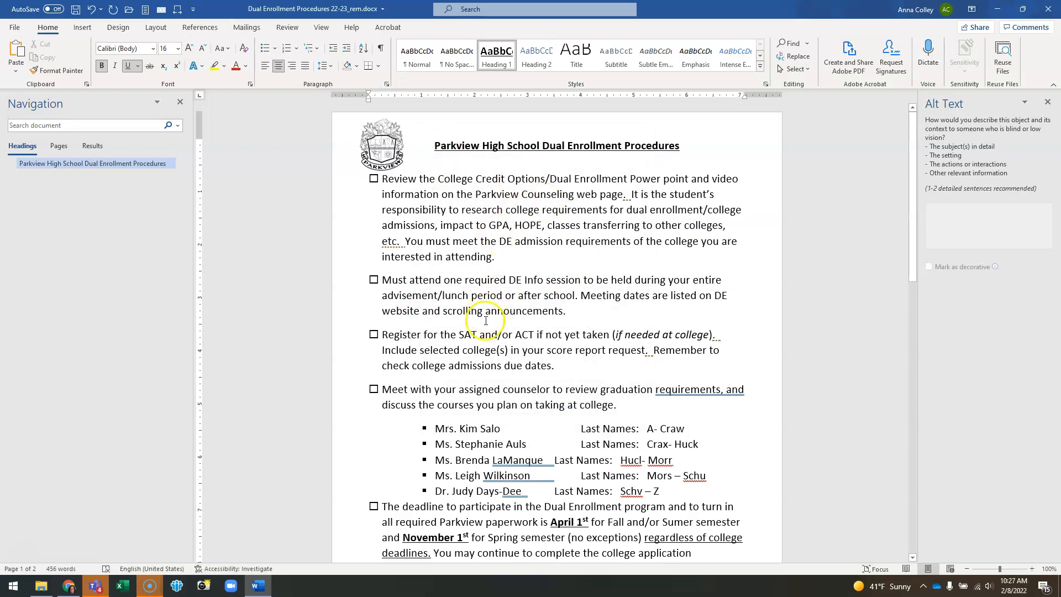
Step: Give the remaining checklist items 11 pt spacing after, turning off Don't add space between paragraphs of the same style
scroll(481, 279, down, 5)
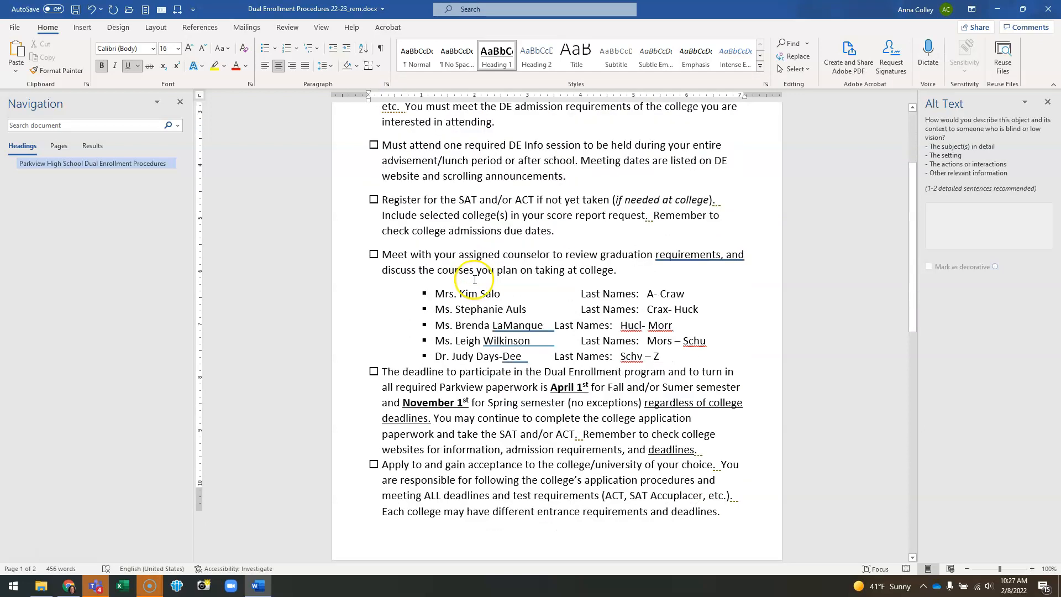
drag(382, 212, 587, 438)
click(386, 82)
drag(492, 311, 393, 314)
text(11pt)
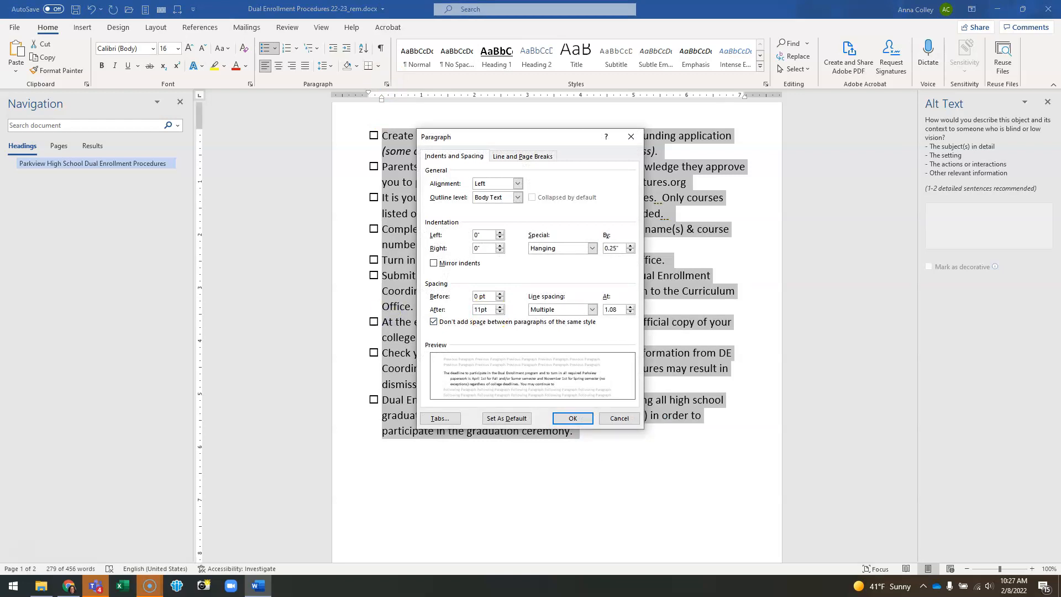
click(434, 323)
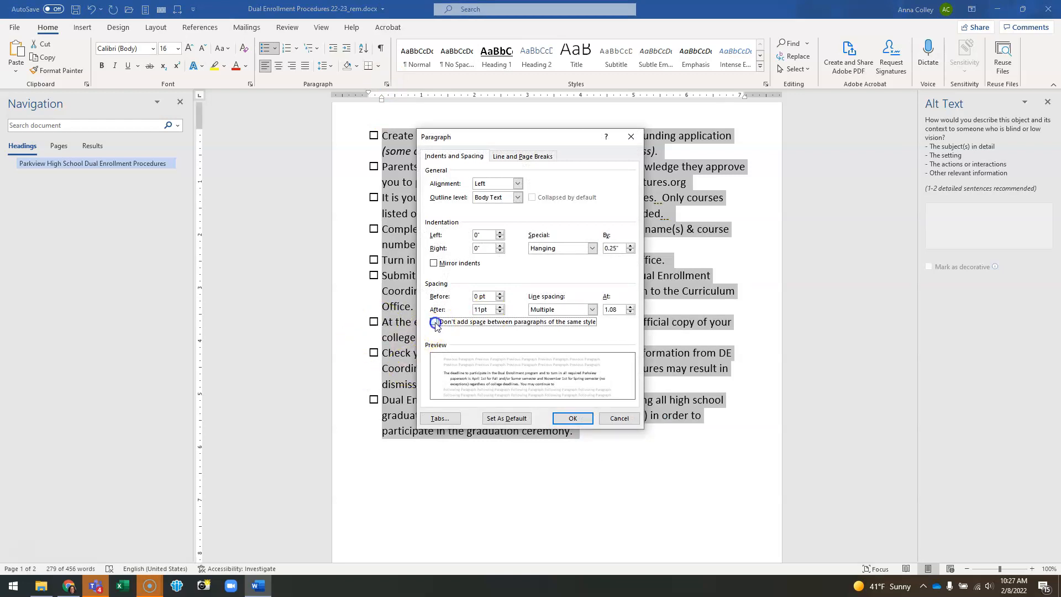
click(591, 420)
click(594, 416)
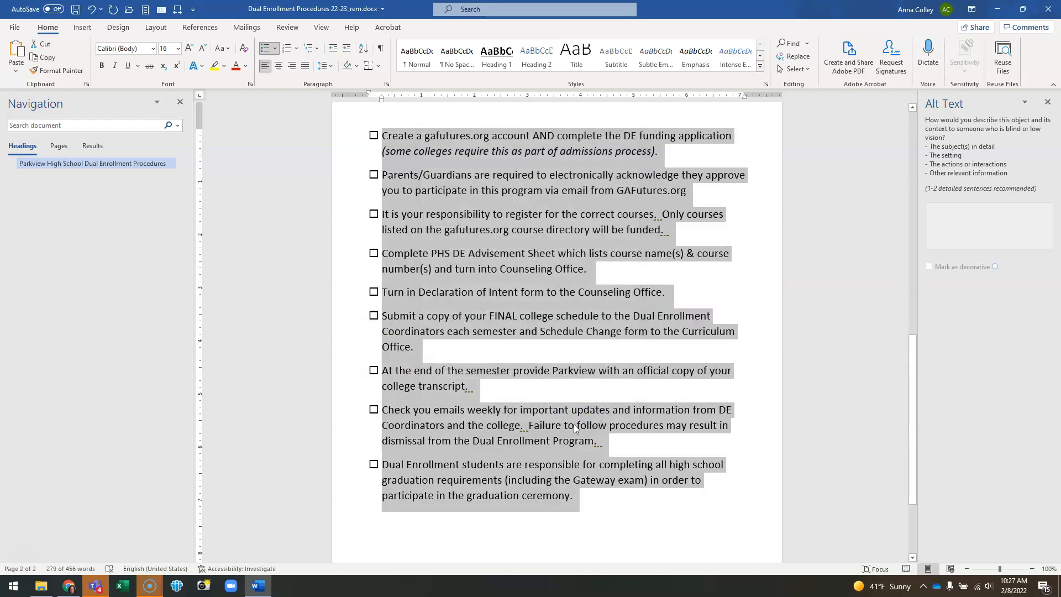
Step: Give the last counselor line 11 pt spacing after and turn off Don't add space between paragraphs of the same style
scroll(594, 423, up, 10)
scroll(613, 389, up, 2)
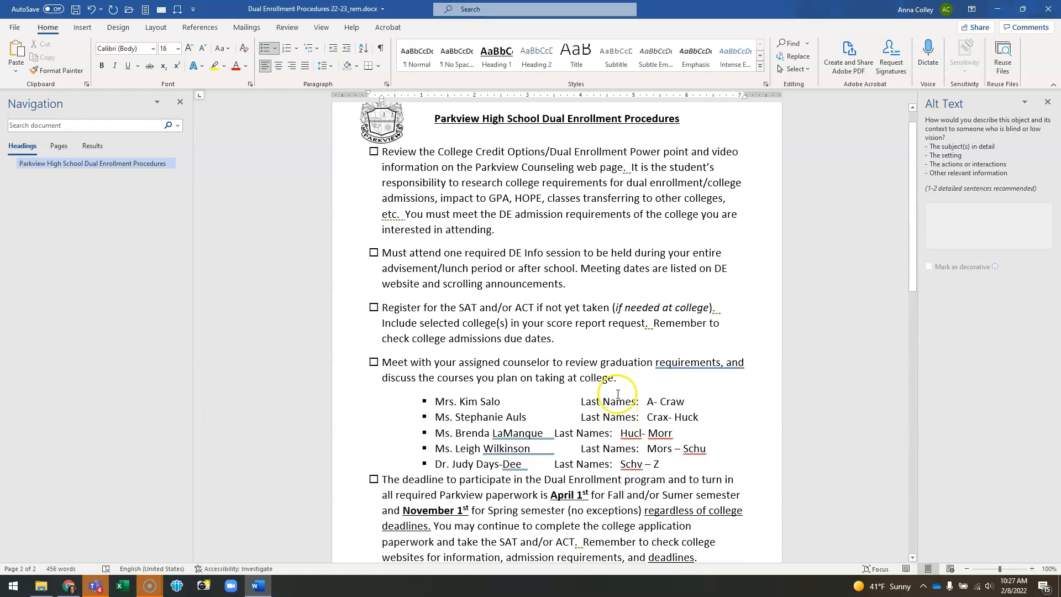
scroll(592, 434, down, 3)
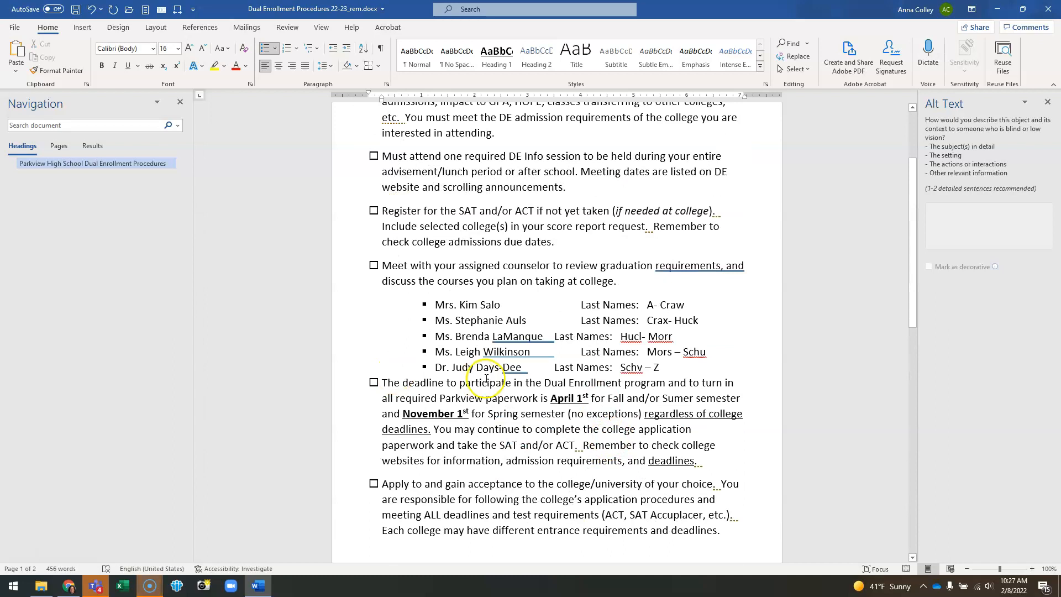
drag(435, 367, 708, 376)
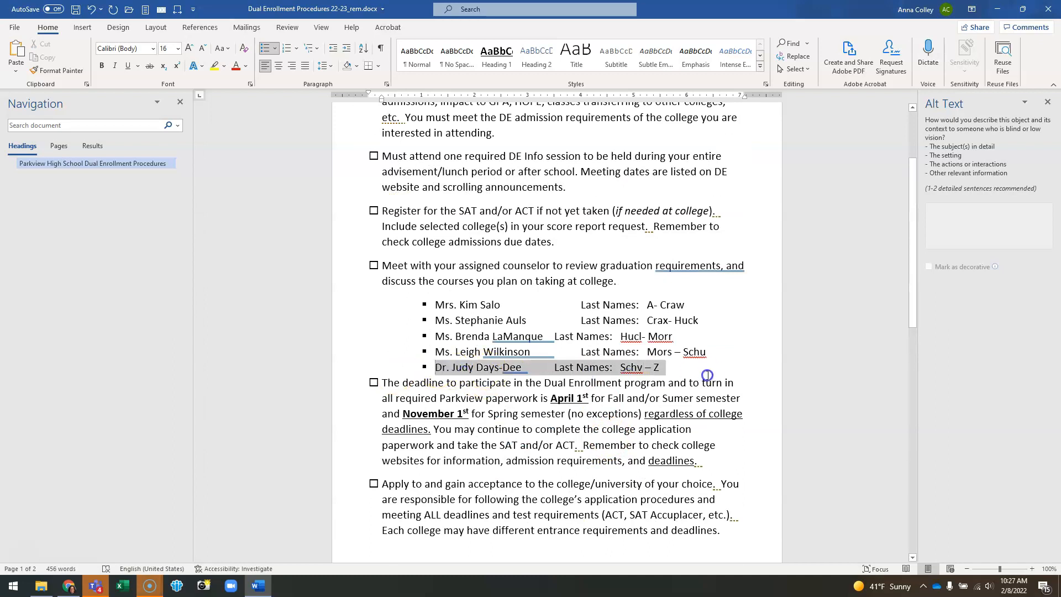
click(608, 383)
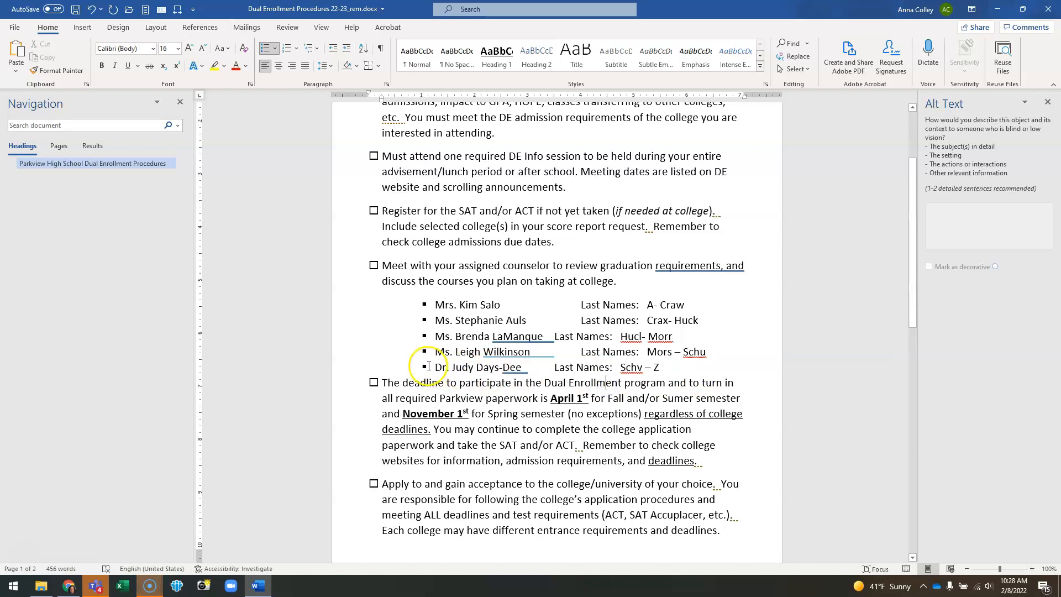
drag(434, 368, 708, 370)
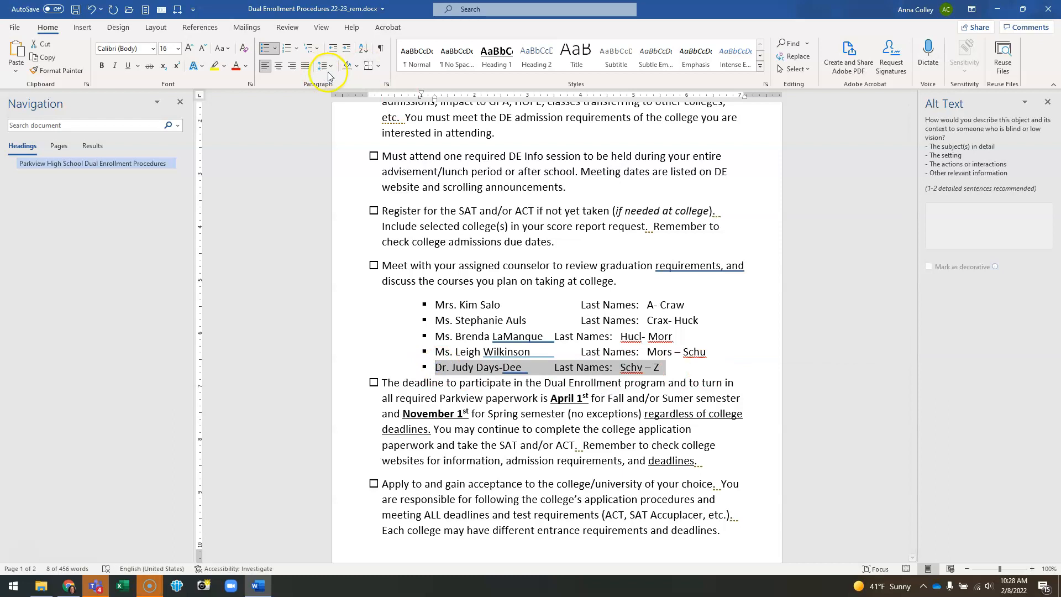
click(386, 84)
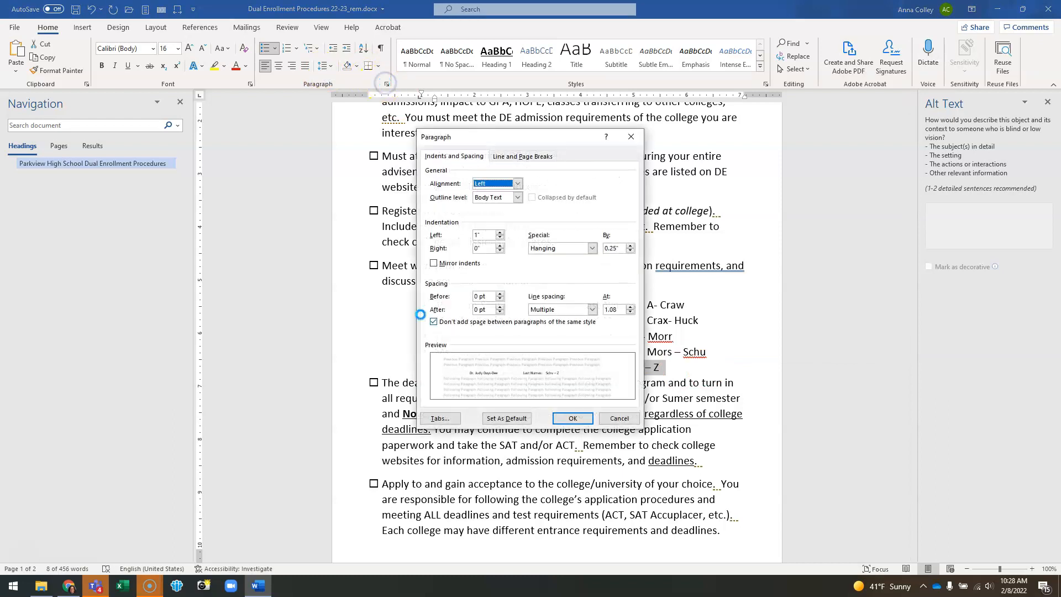
drag(490, 311, 390, 325)
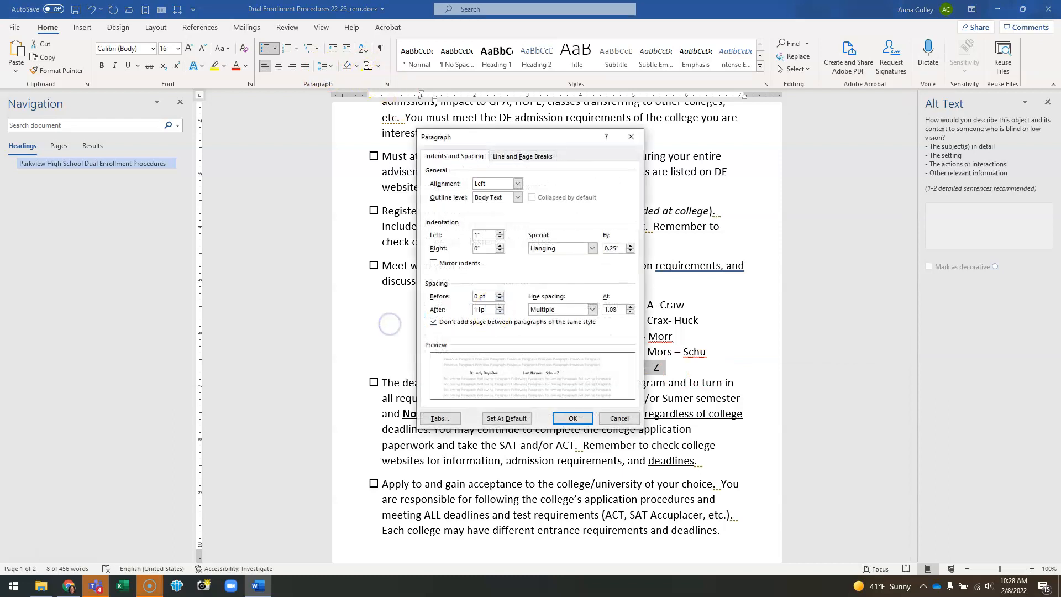
text(11pt)
key(Return)
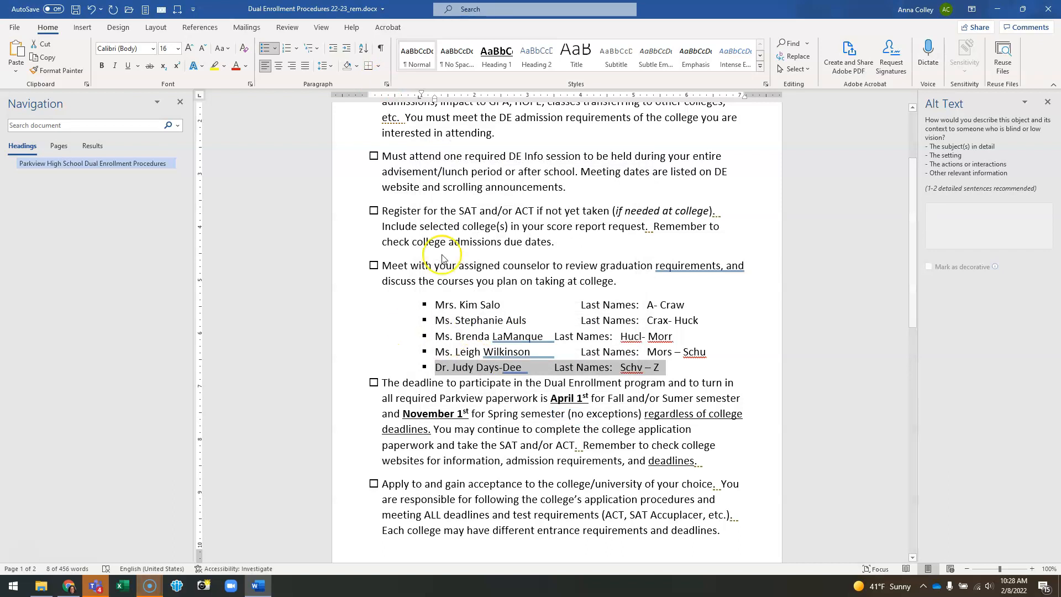
click(386, 84)
click(450, 322)
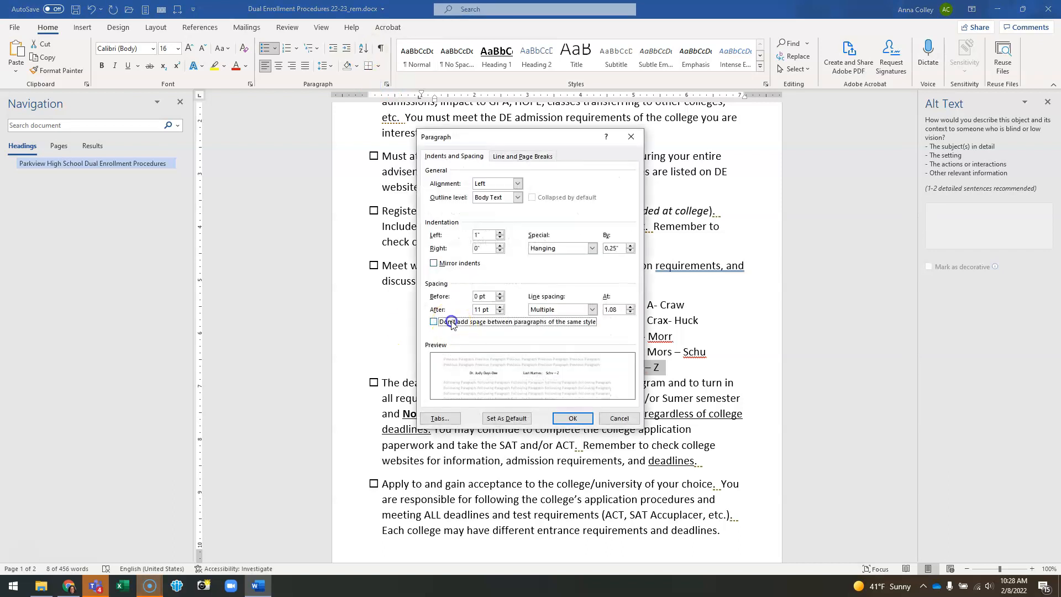
click(571, 418)
click(490, 412)
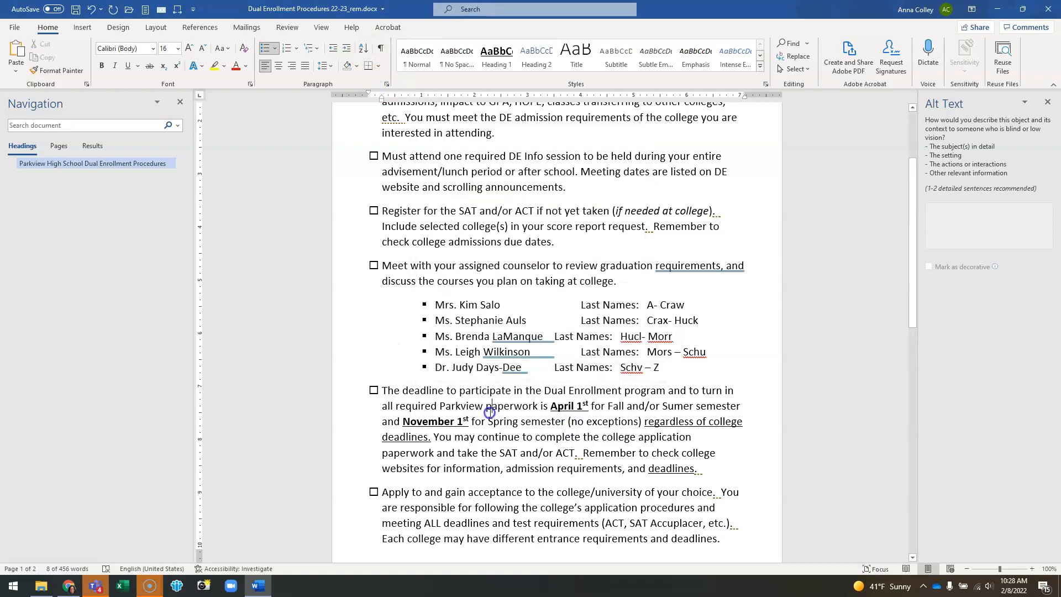
Step: Remove the bullets from the five counselor name lines
drag(663, 368, 432, 301)
click(265, 48)
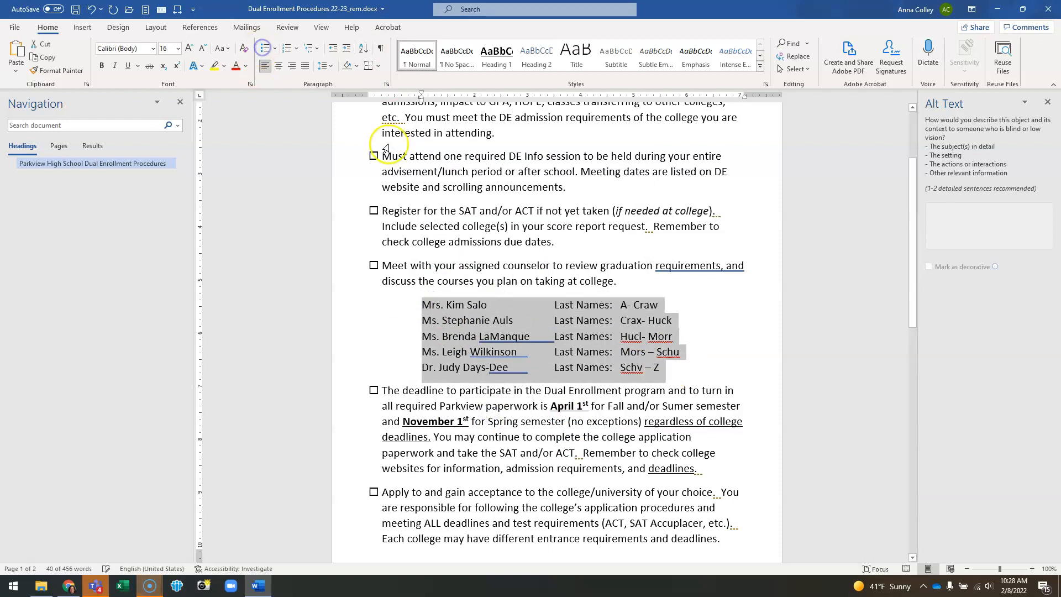
click(482, 283)
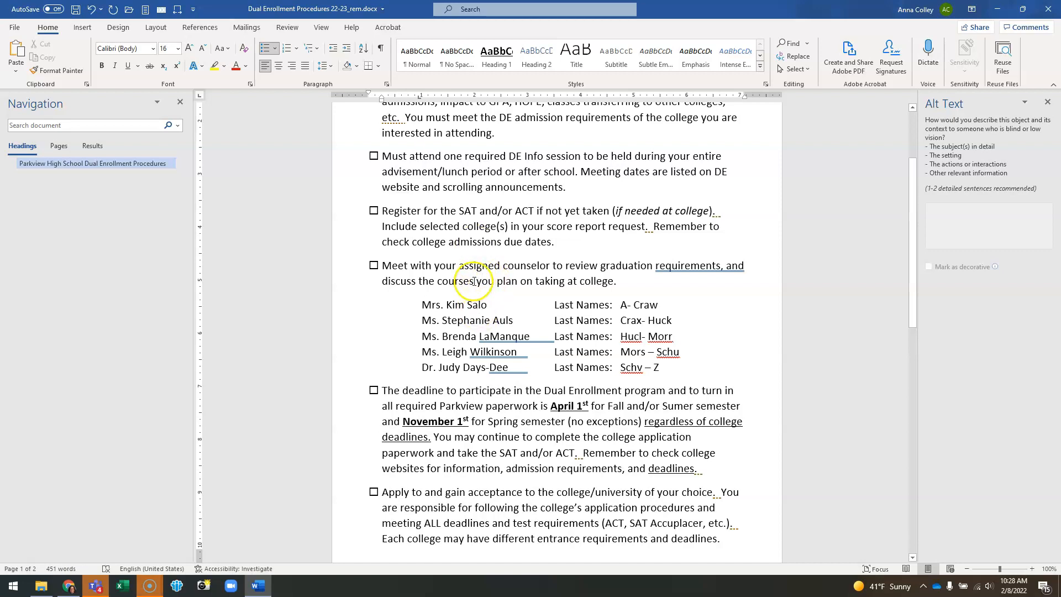
Step: Reduce the paragraph spacing after the checklist item about meeting your assigned counselor
click(387, 84)
drag(492, 308, 423, 319)
key(Return)
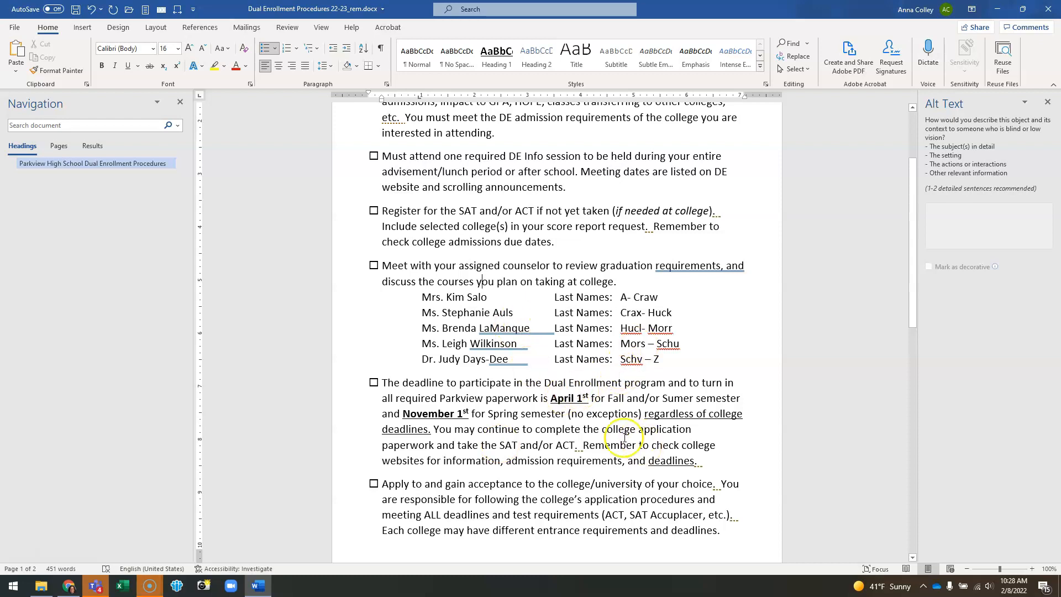
Step: Toggle formatting marks to examine the spaces and tabs separating the counselor names from Last Names
drag(416, 302, 680, 362)
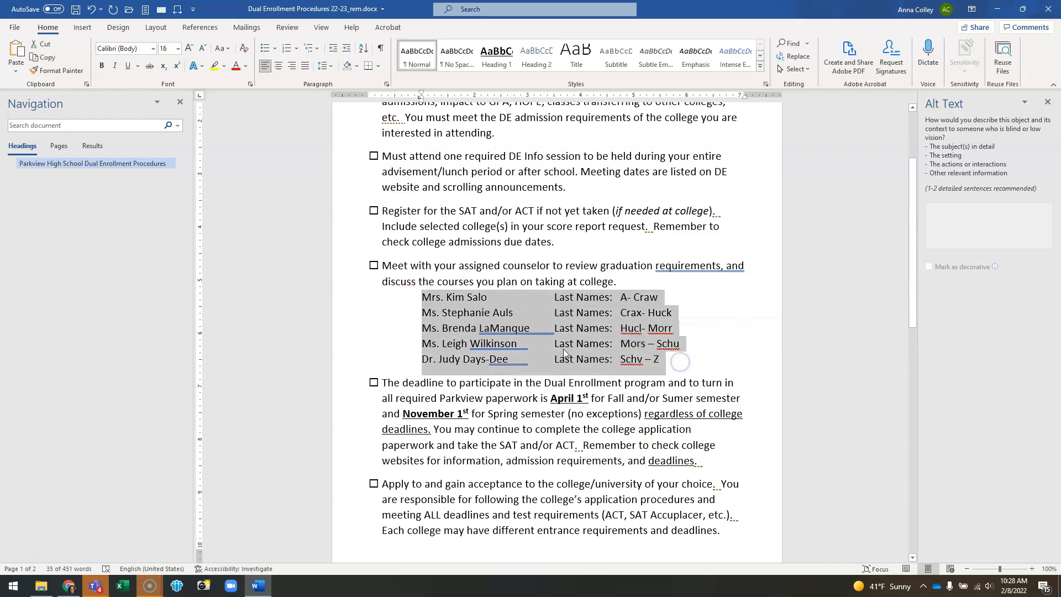
click(509, 311)
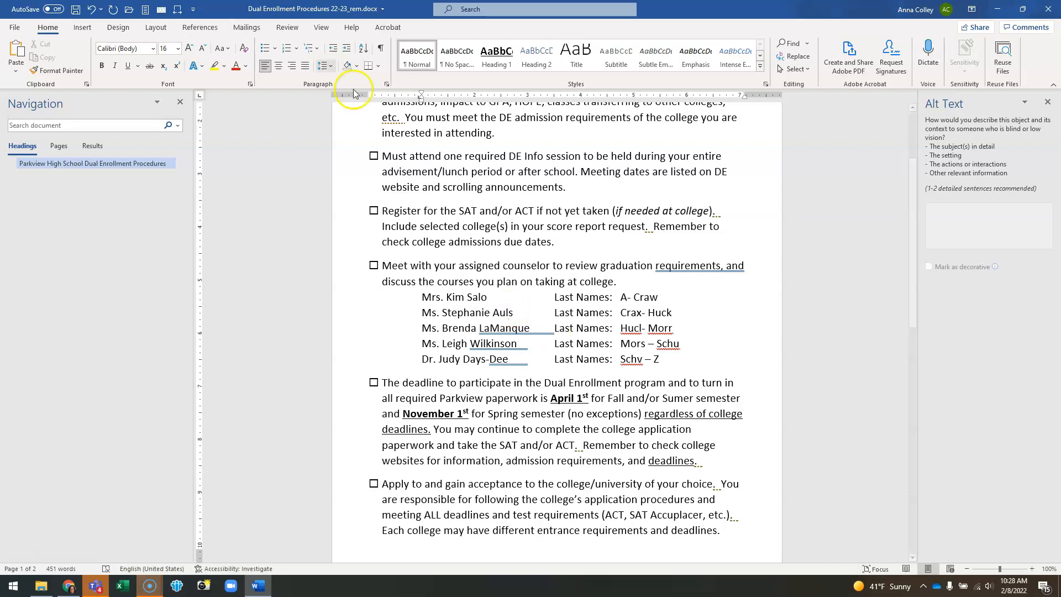
click(381, 51)
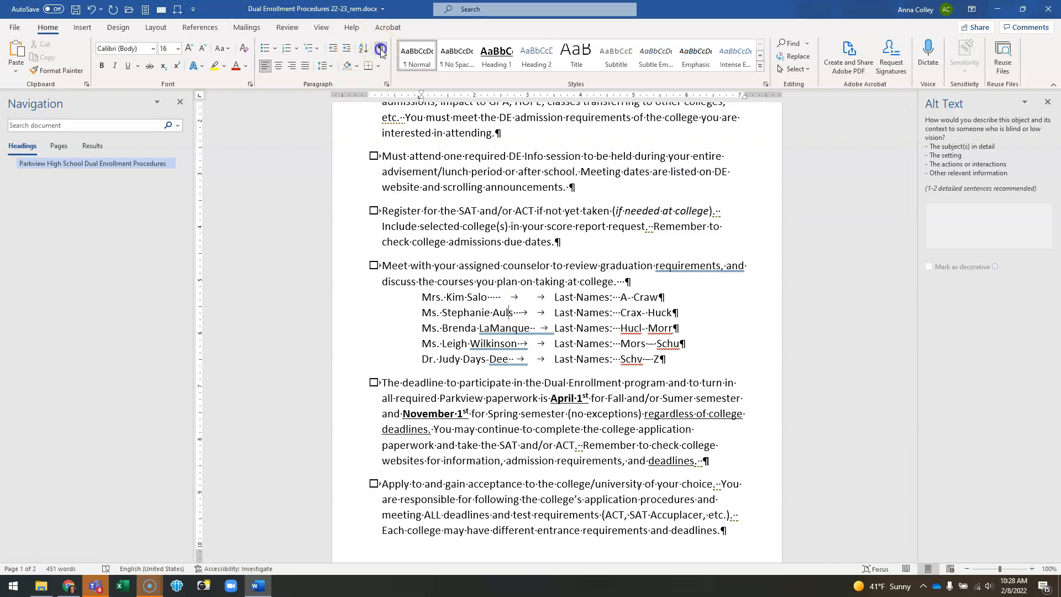
double_click(487, 300)
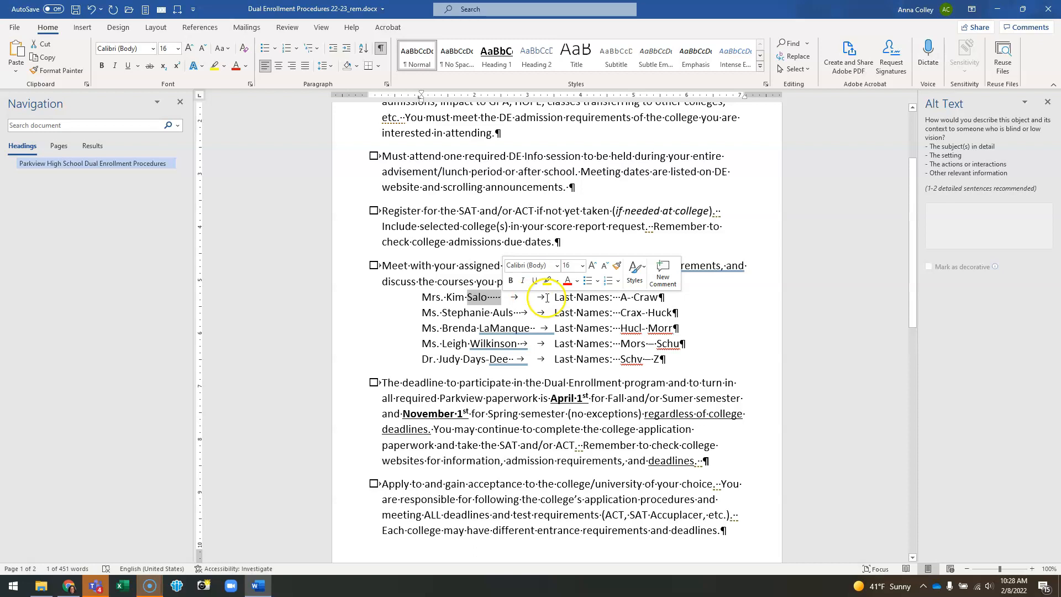
click(576, 328)
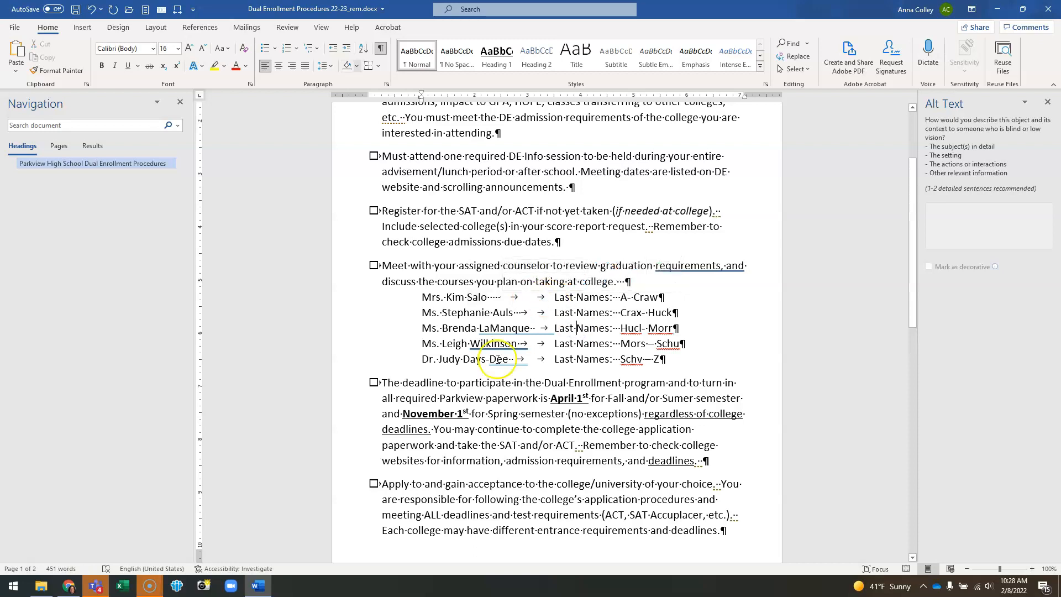
click(381, 48)
click(487, 297)
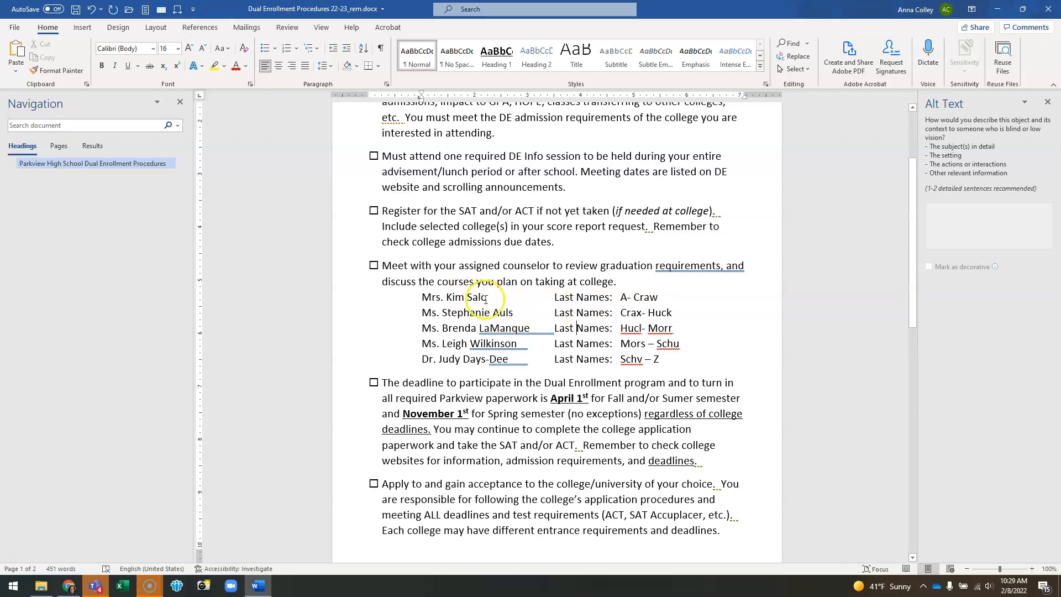
click(486, 298)
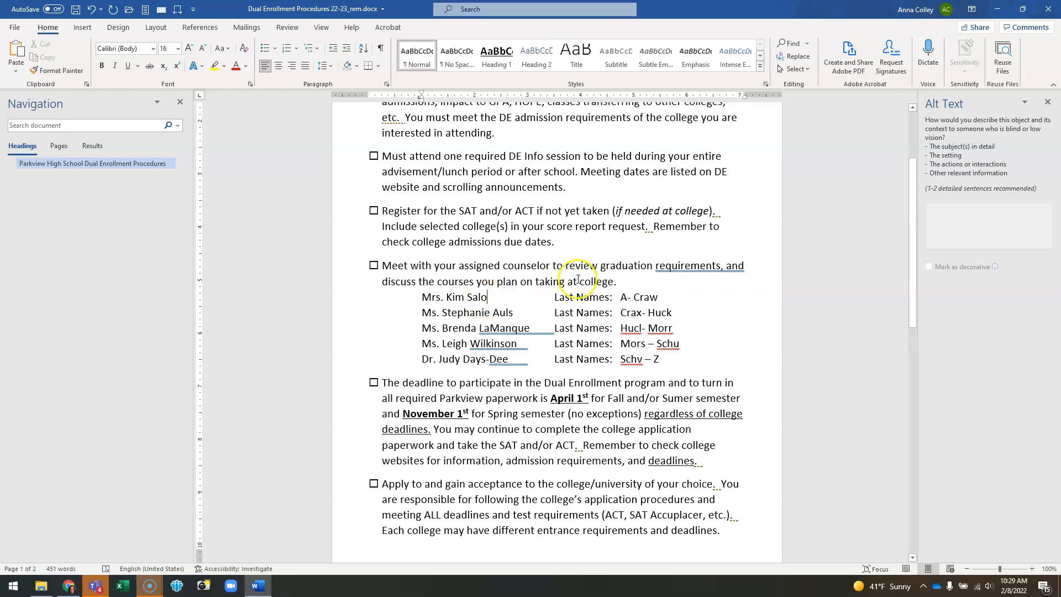
key(Delete)
key(Delete)
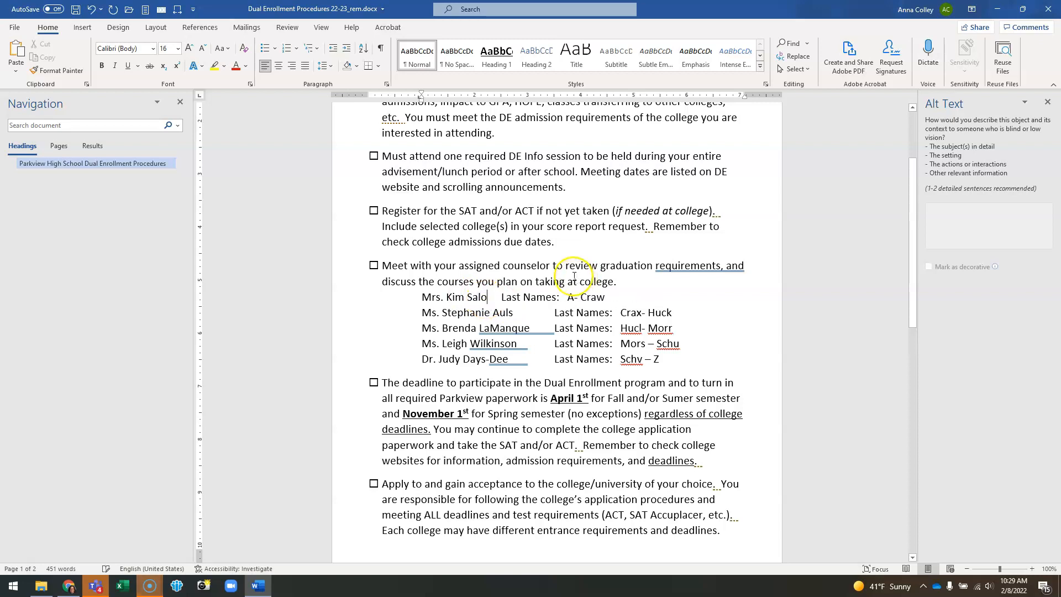
key(Tab)
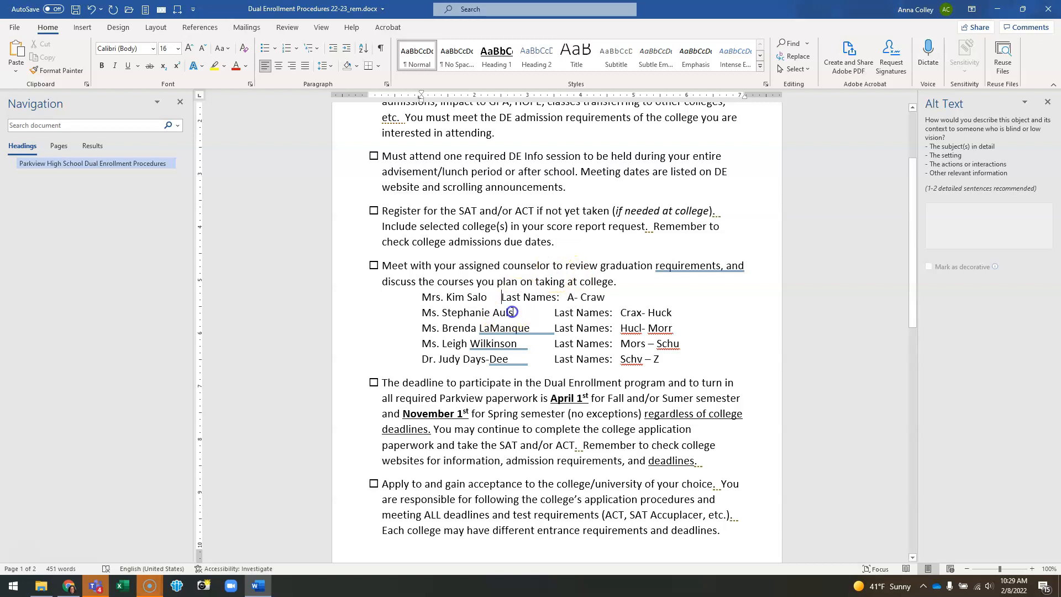
click(513, 313)
key(Delete)
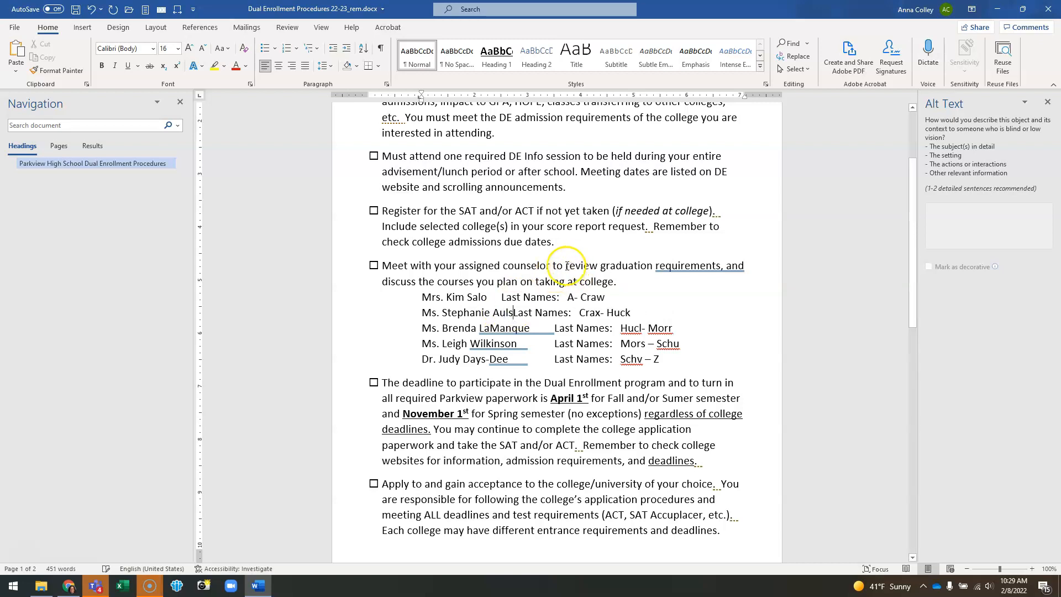
key(Tab)
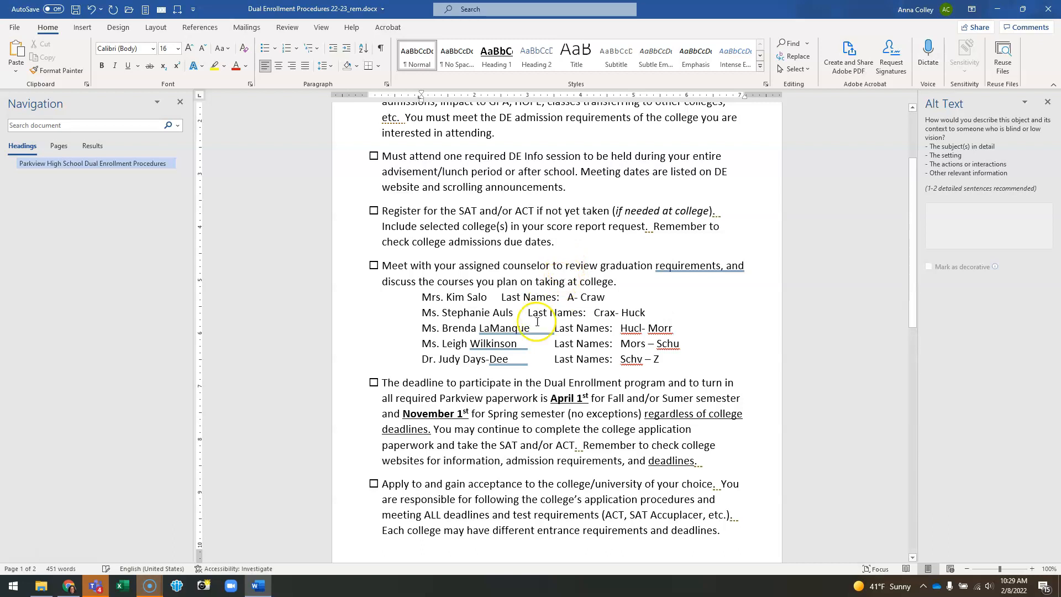
Step: Delete the extra spaces after the LaManque, Wilkinson and Days-Dee names, undoing one over-deletion
click(529, 328)
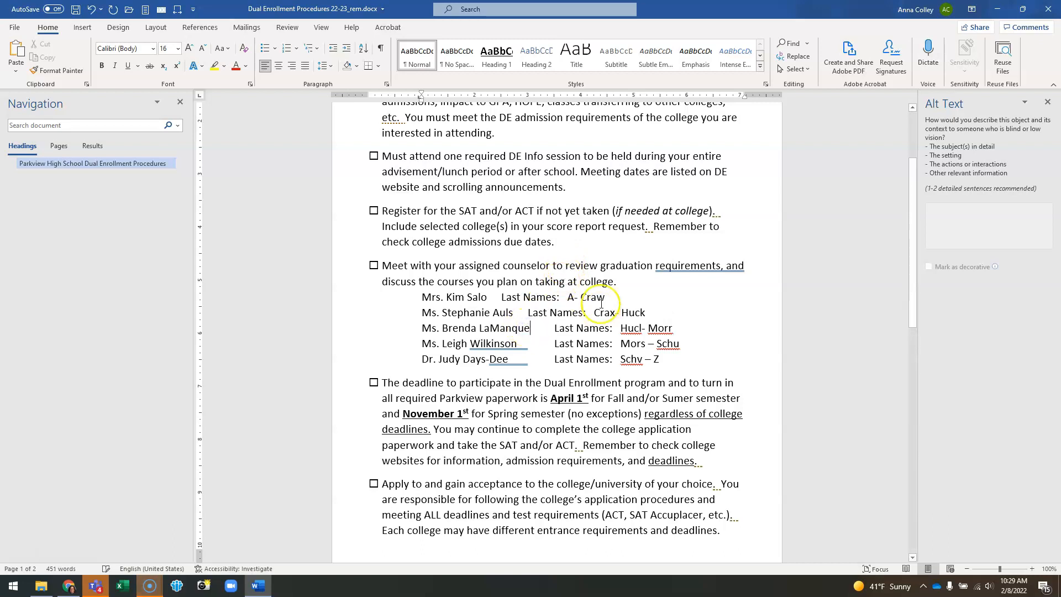
key(Delete)
key(Delete)
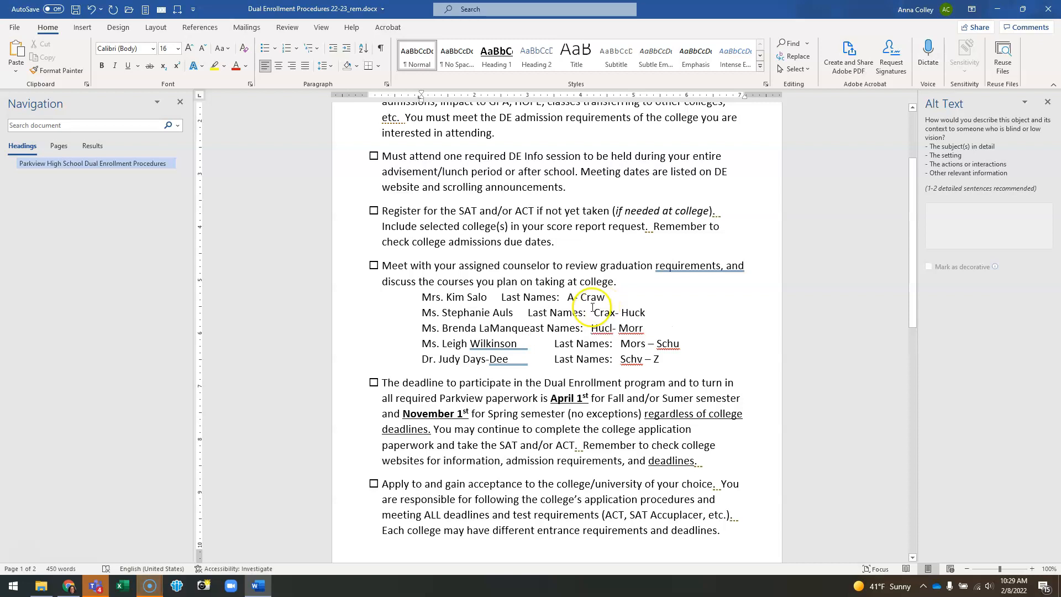
key(ctrl+z)
click(518, 344)
key(Delete)
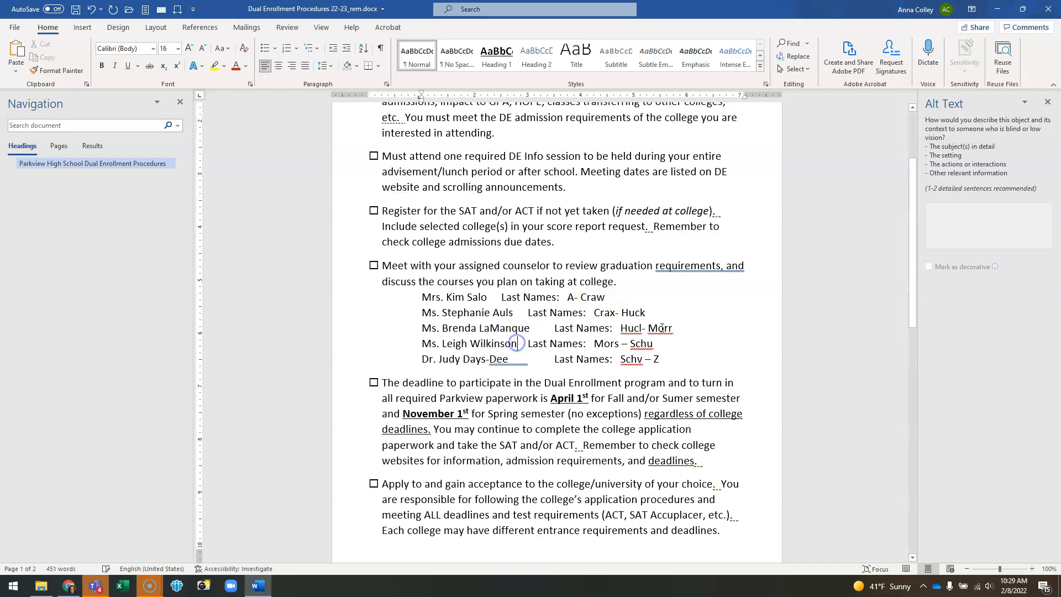
click(508, 359)
key(Delete)
Step: Set a left tab stop at about 3.5 inches for the five counselor lines to align the Last Names column
drag(623, 359, 419, 294)
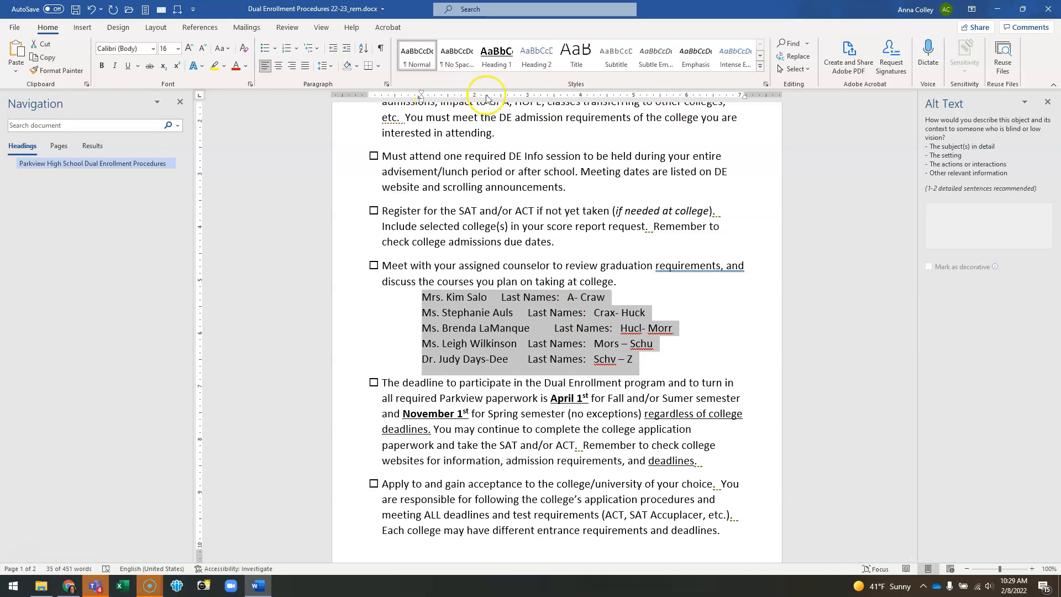
click(321, 27)
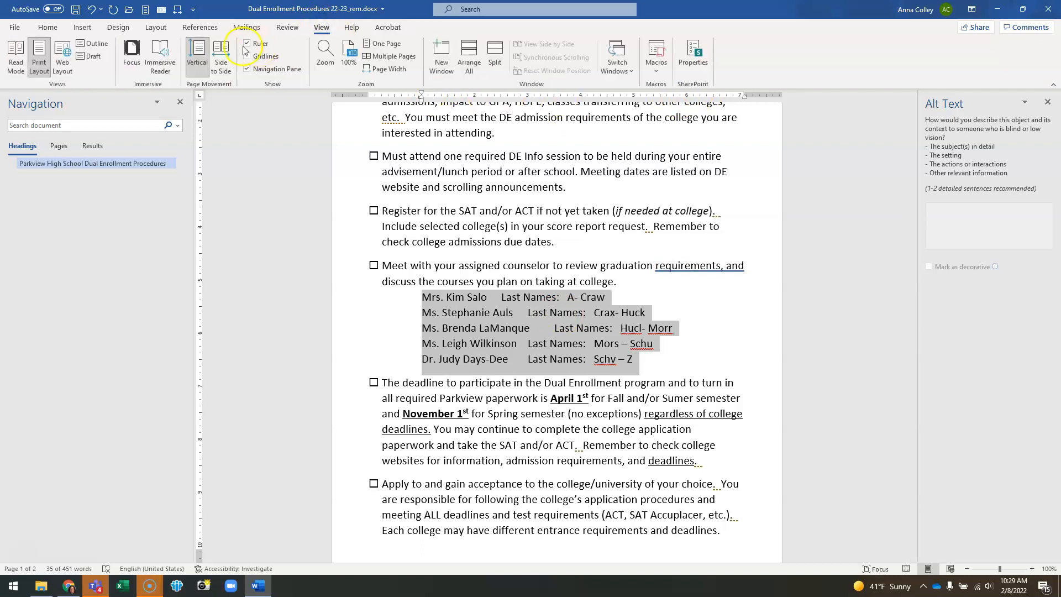
click(47, 27)
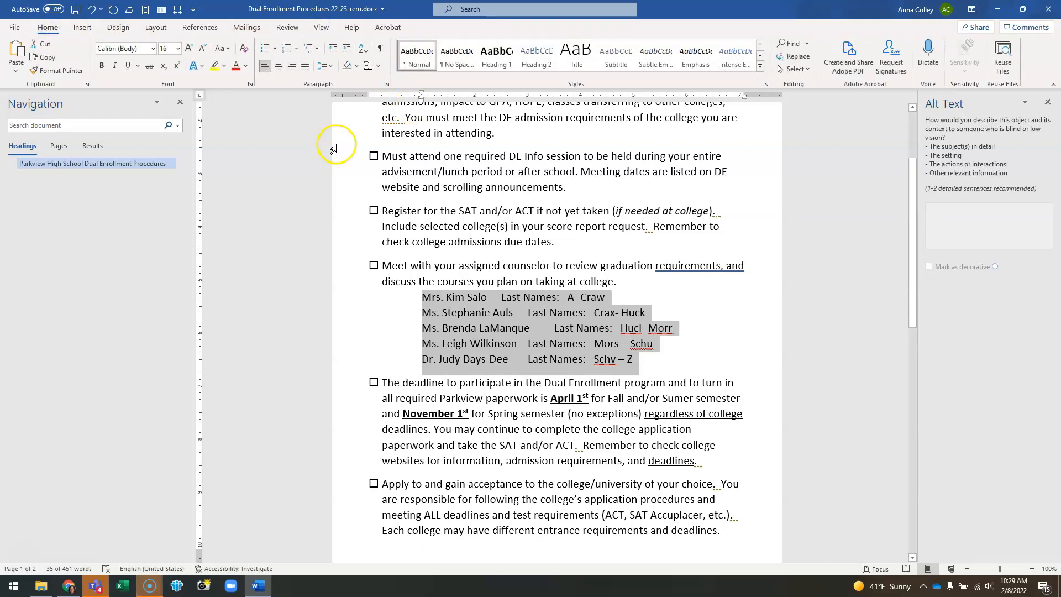
click(422, 102)
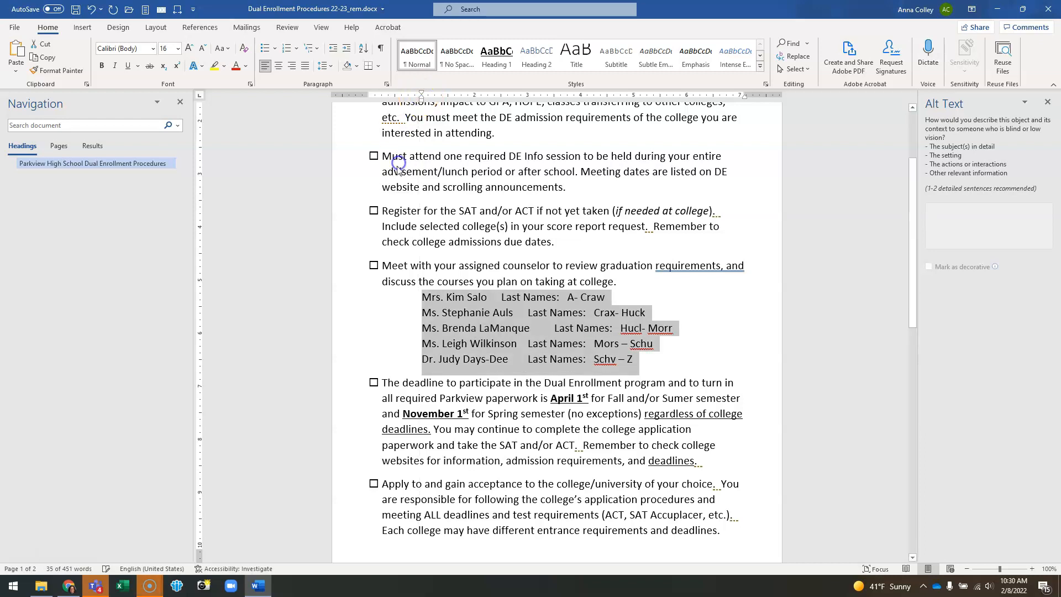
click(148, 126)
click(199, 96)
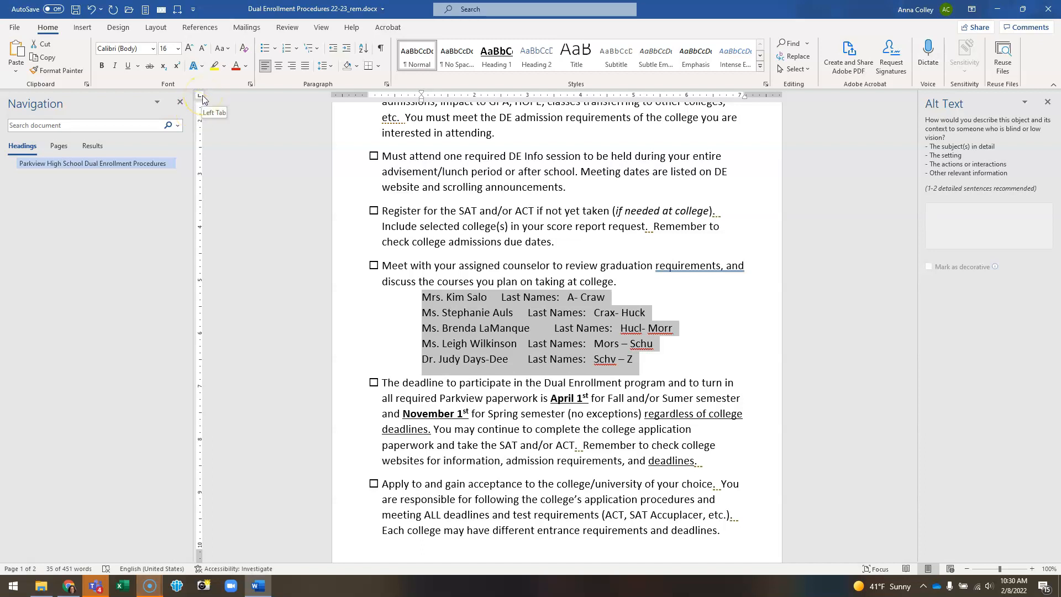
click(200, 99)
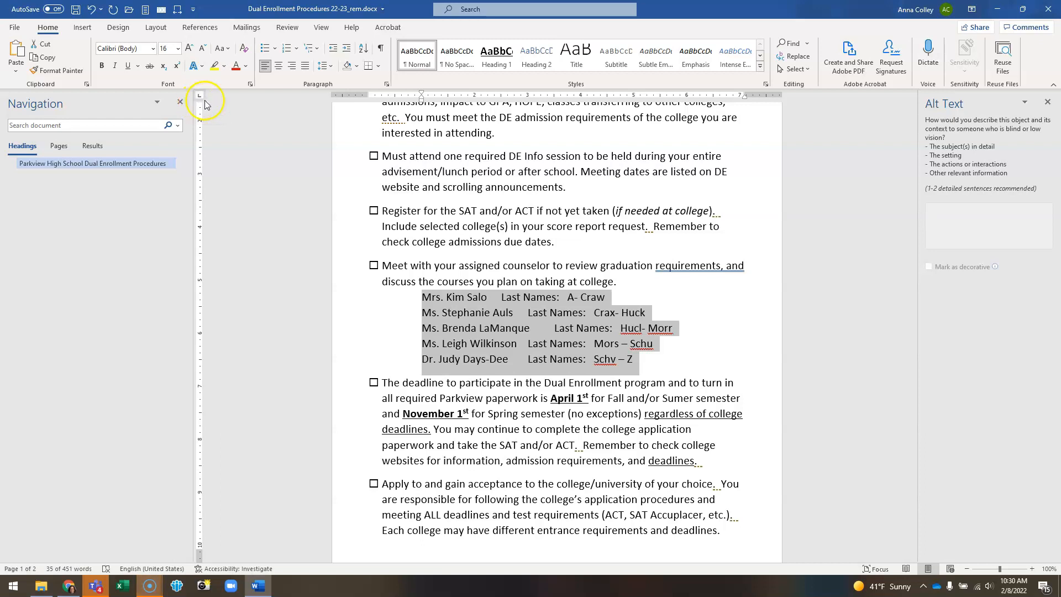
click(553, 100)
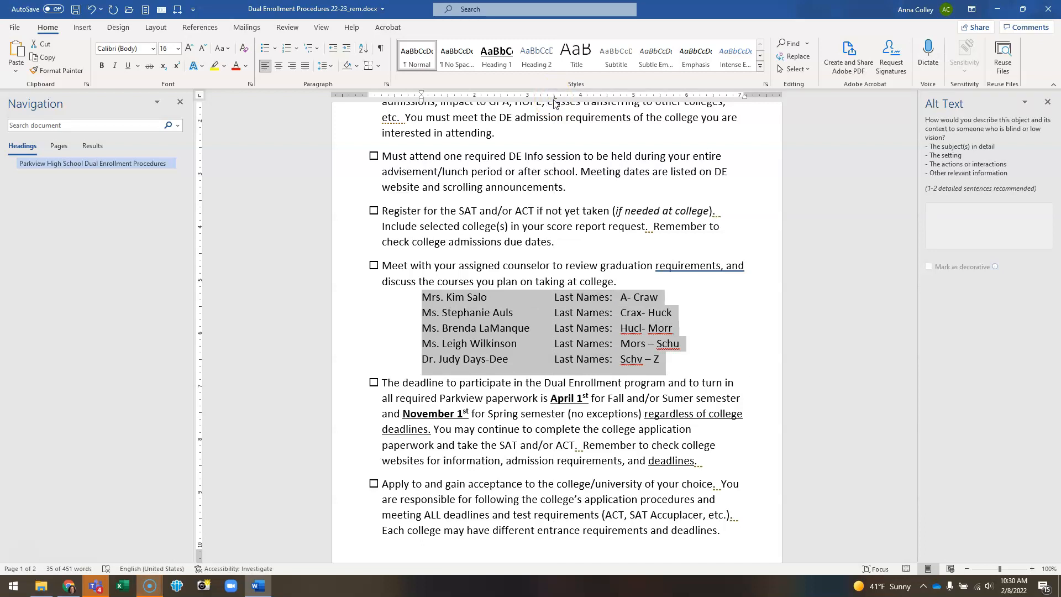
Step: Nudge the counselor lines' tab stop slightly left on the ruler
mouse_move(555, 100)
mouse_down()
mouse_move(568, 100)
mouse_move(549, 101)
mouse_up()
click(653, 359)
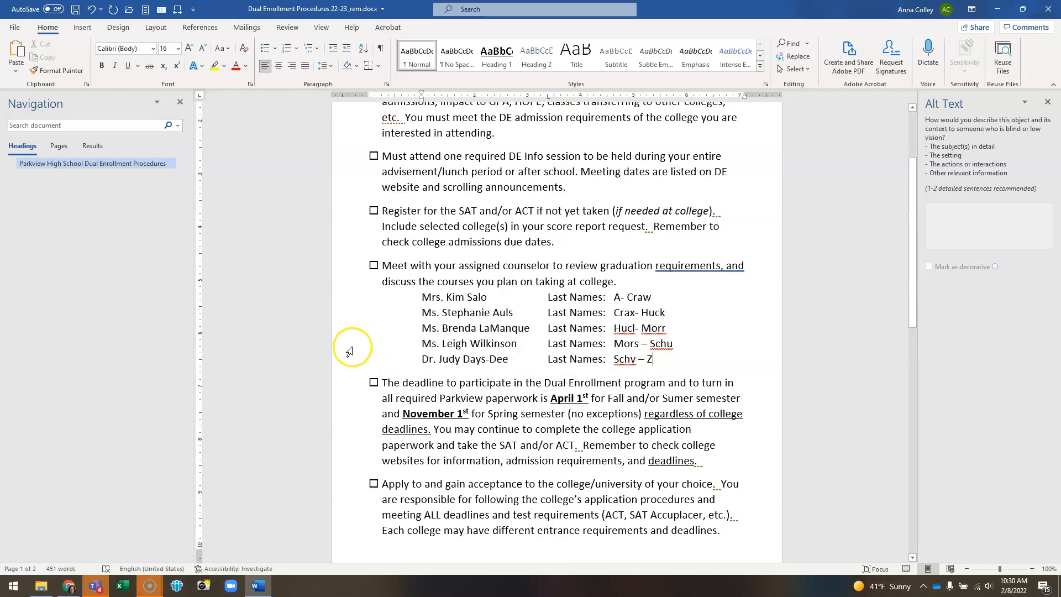
Step: Replace all double spaces with single spaces throughout the document using Replace All
scroll(350, 352, up, 3)
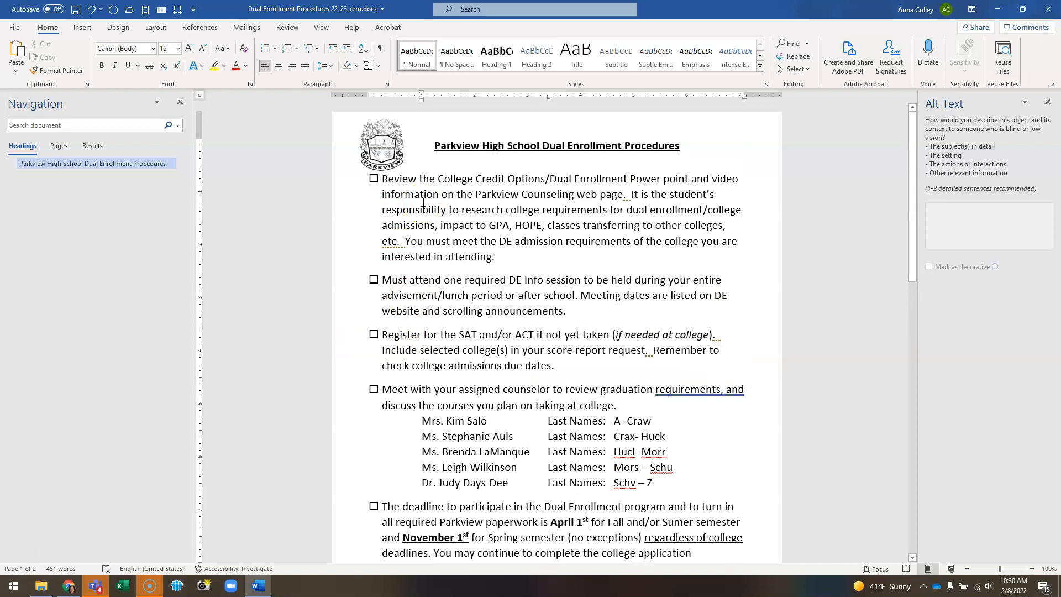
click(435, 145)
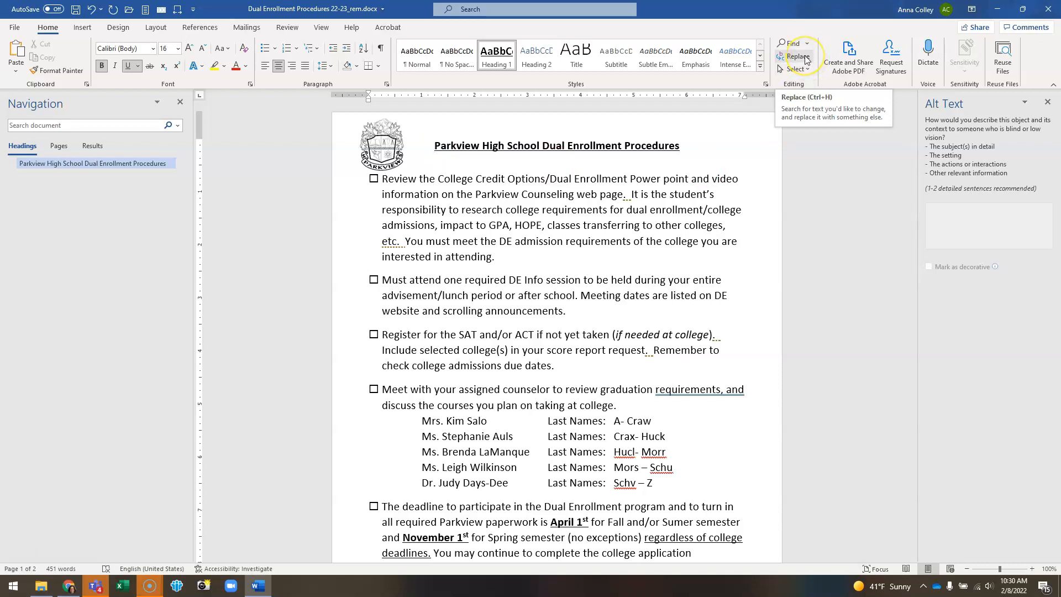
click(798, 56)
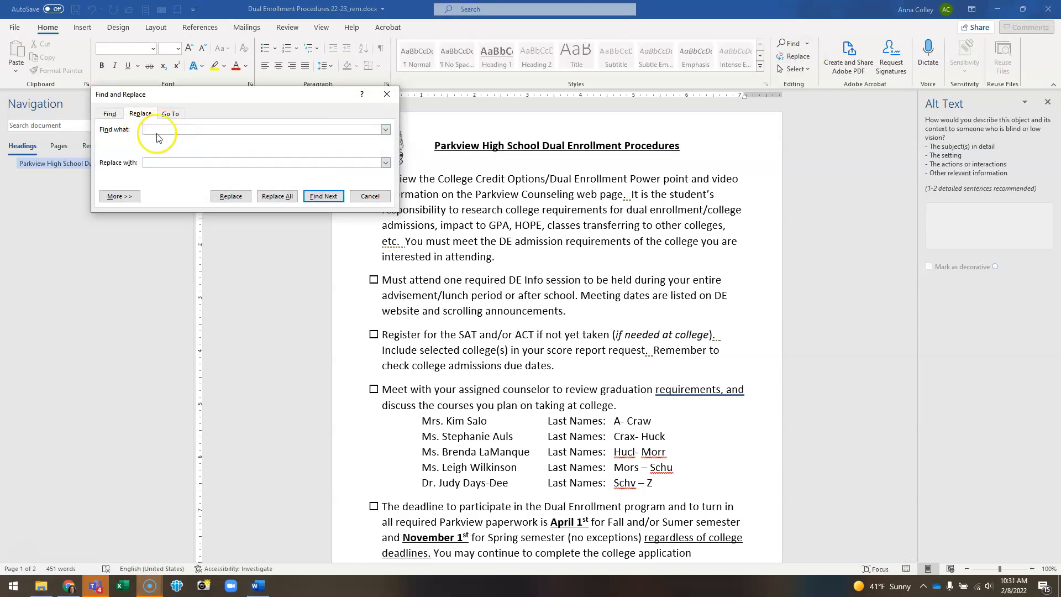
click(149, 162)
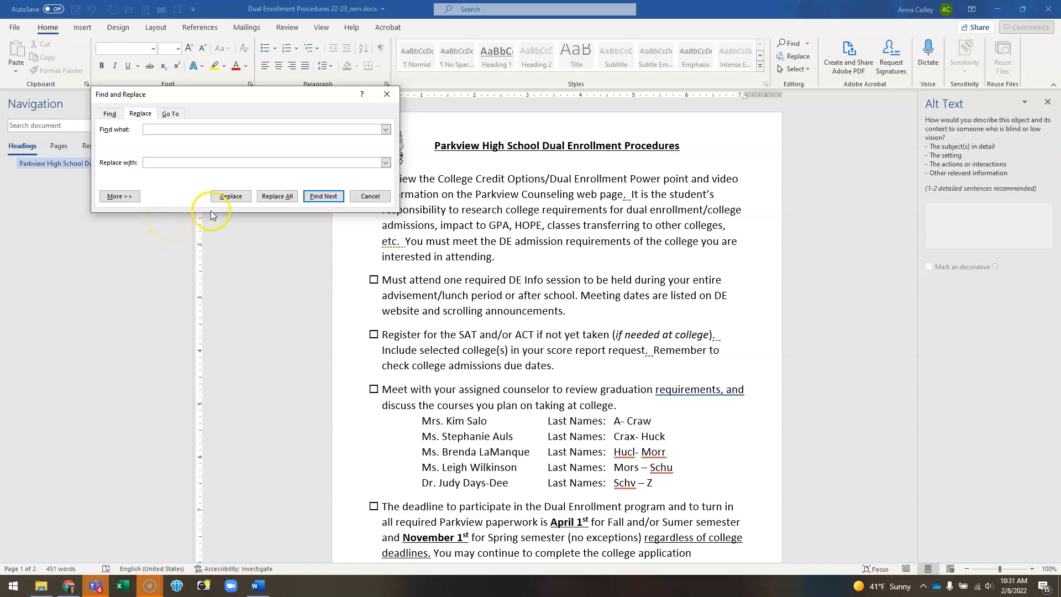
click(280, 196)
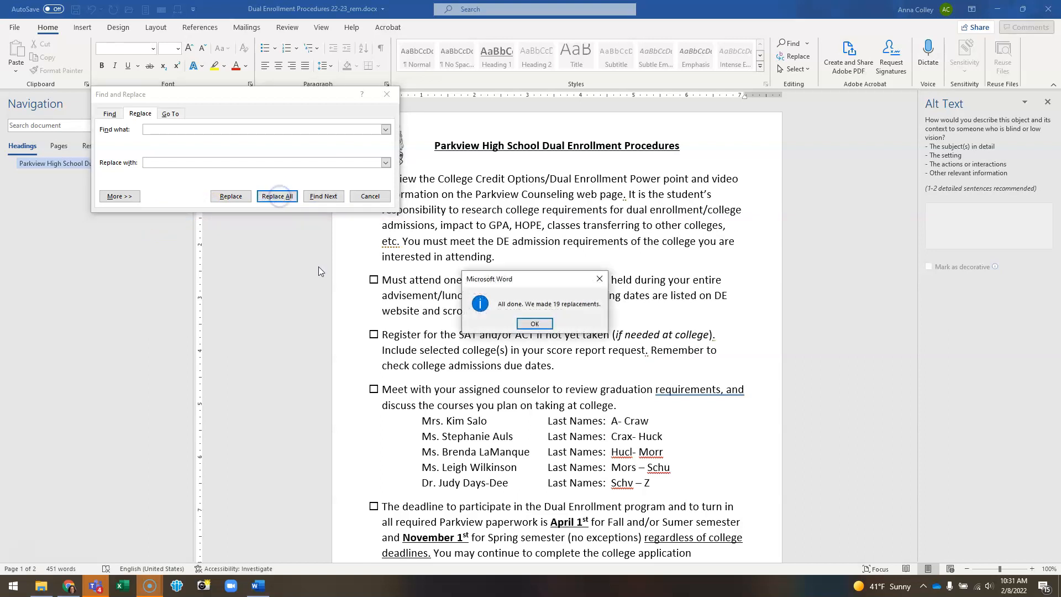
click(539, 324)
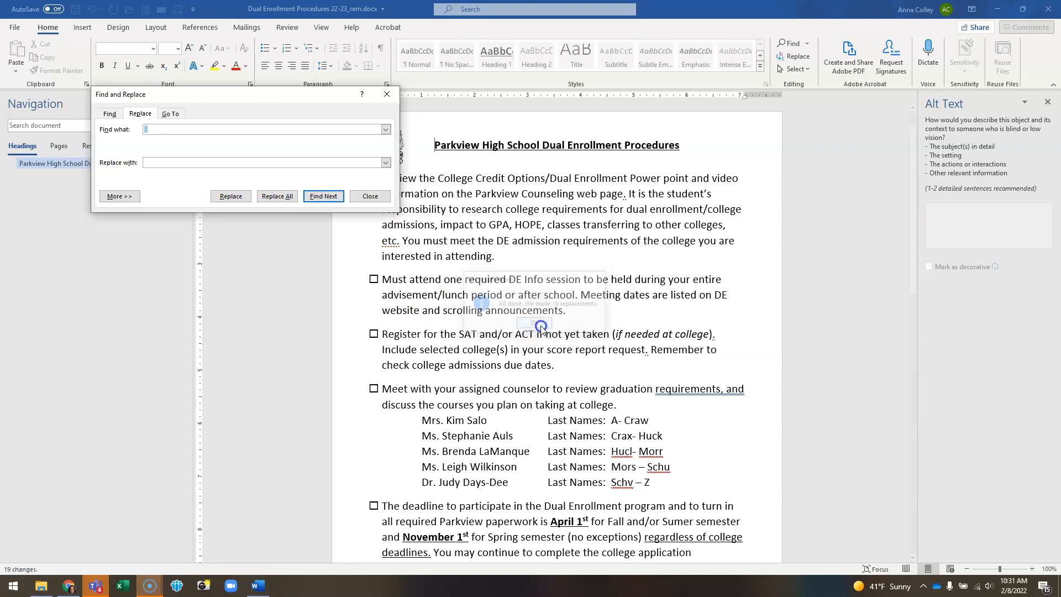
Step: Repeat the double-space replacement until no more remain, then close the Find and Replace dialog
click(435, 113)
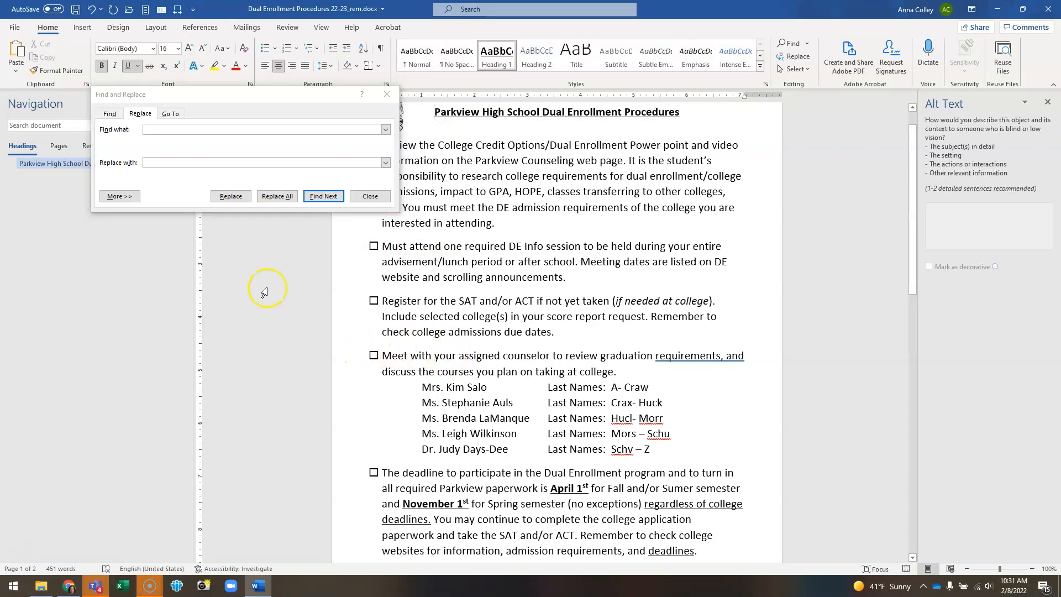
click(193, 130)
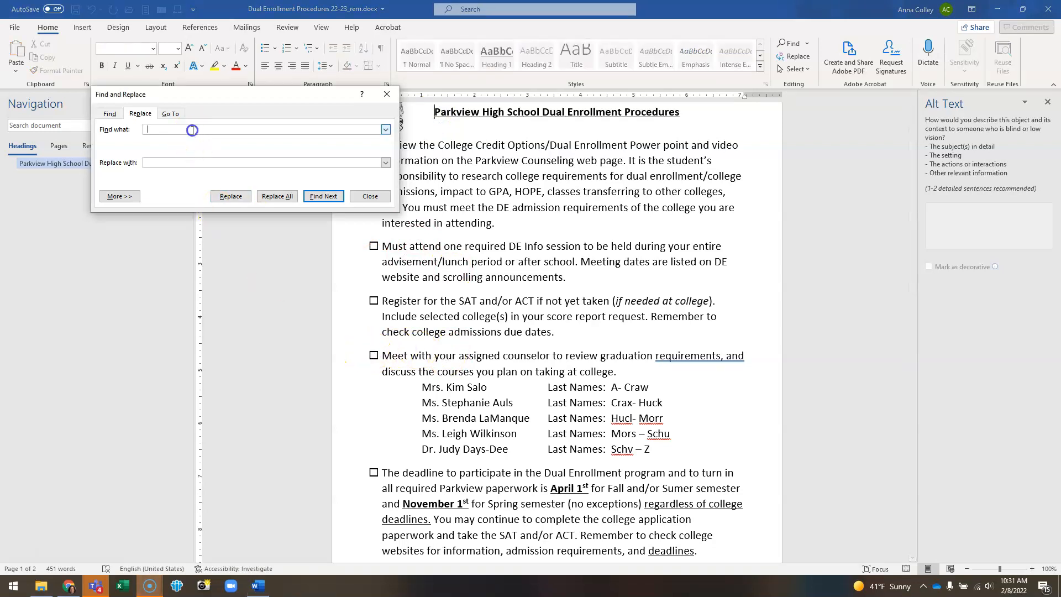
click(277, 197)
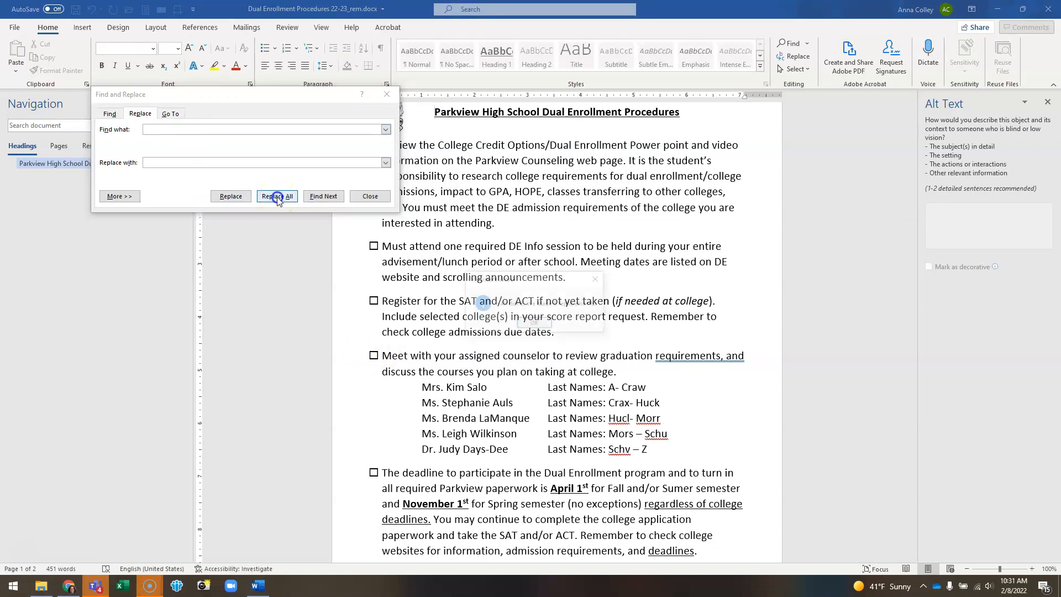
click(556, 311)
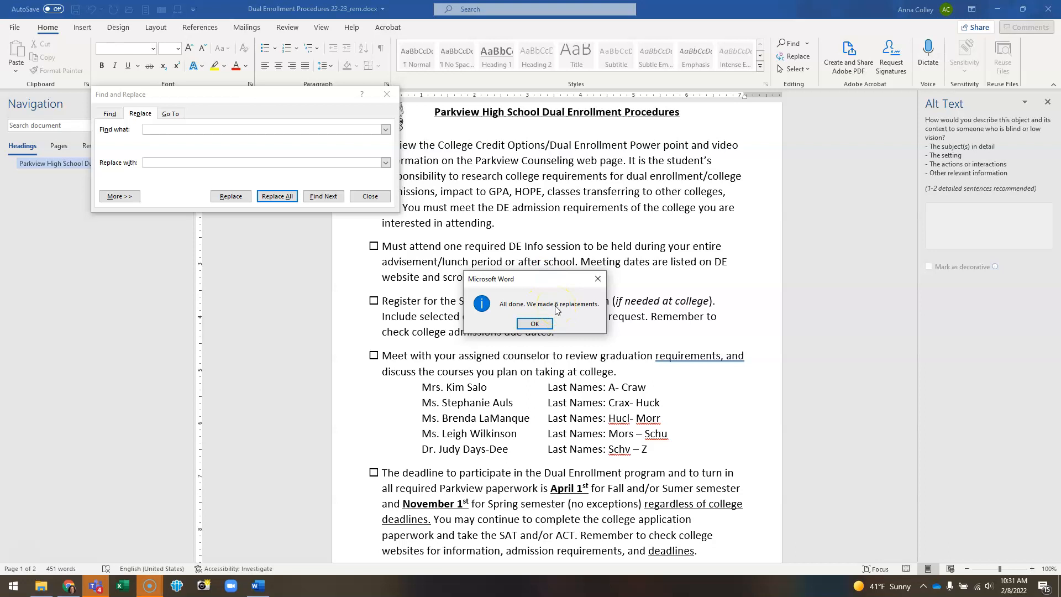
click(533, 325)
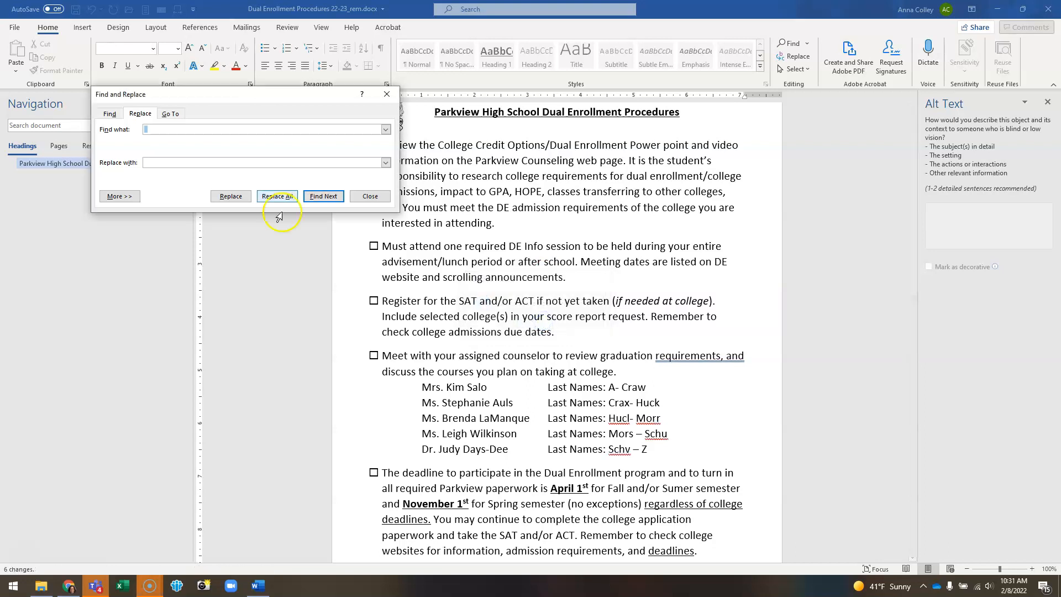
click(278, 197)
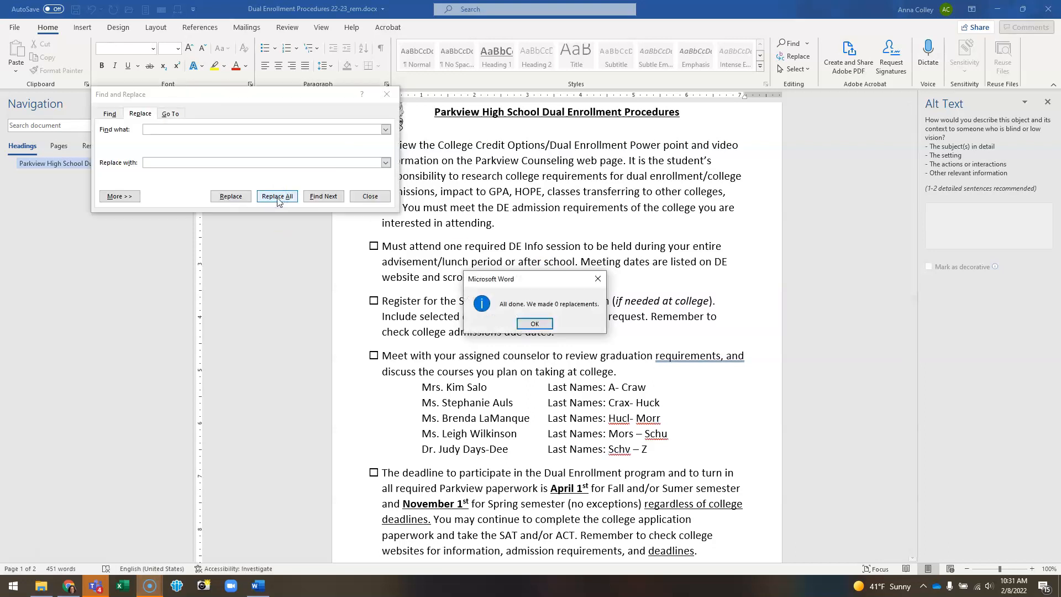
click(533, 324)
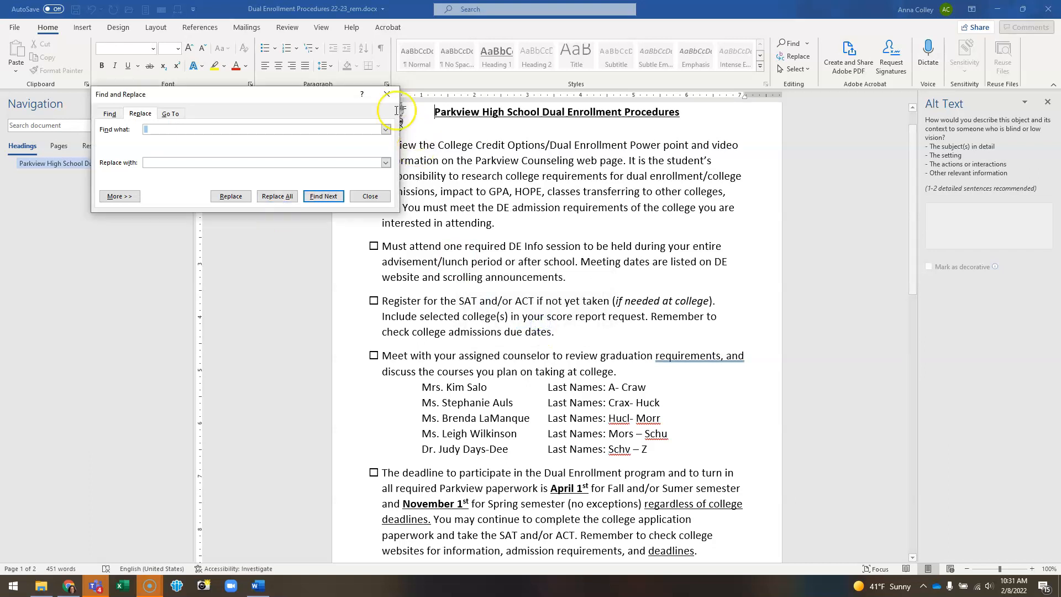
click(387, 94)
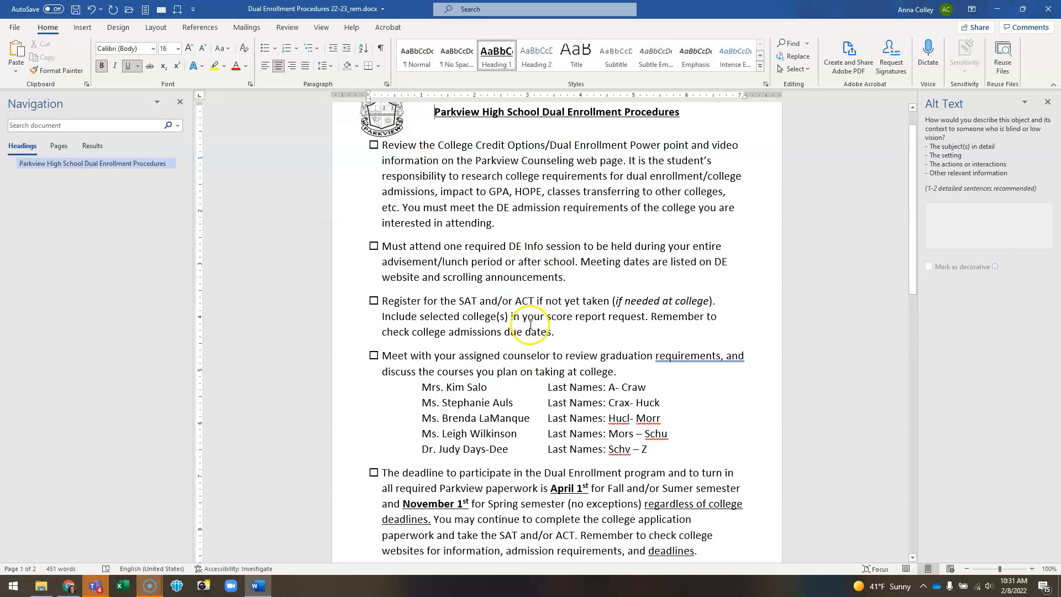
Step: Set the document's Title property to DE Procedures Checklist and save the file
scroll(531, 325, down, 5)
scroll(523, 335, down, 10)
scroll(507, 337, up, 2)
scroll(507, 337, up, 18)
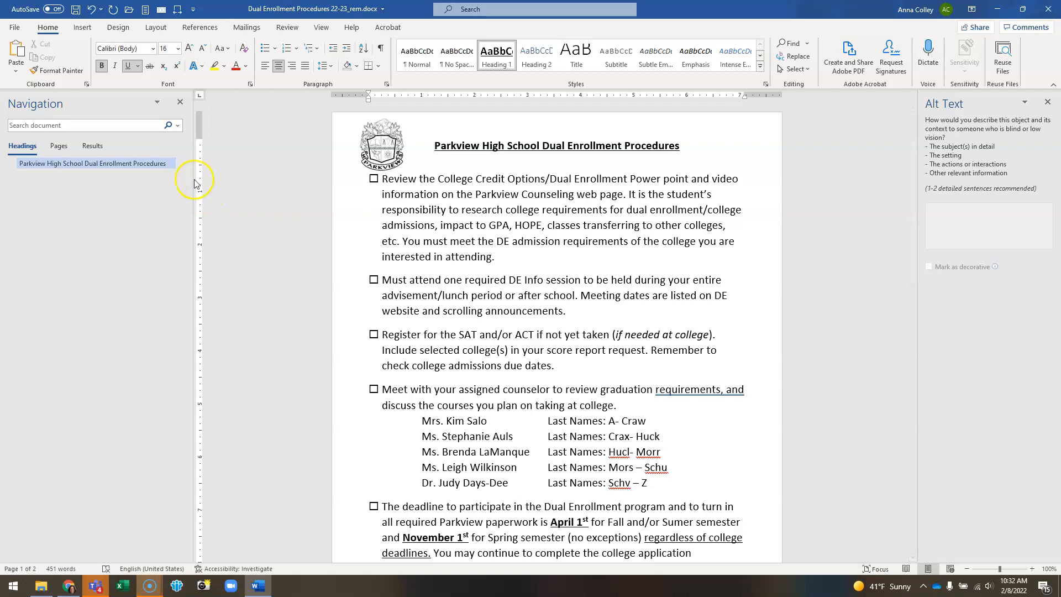
click(16, 28)
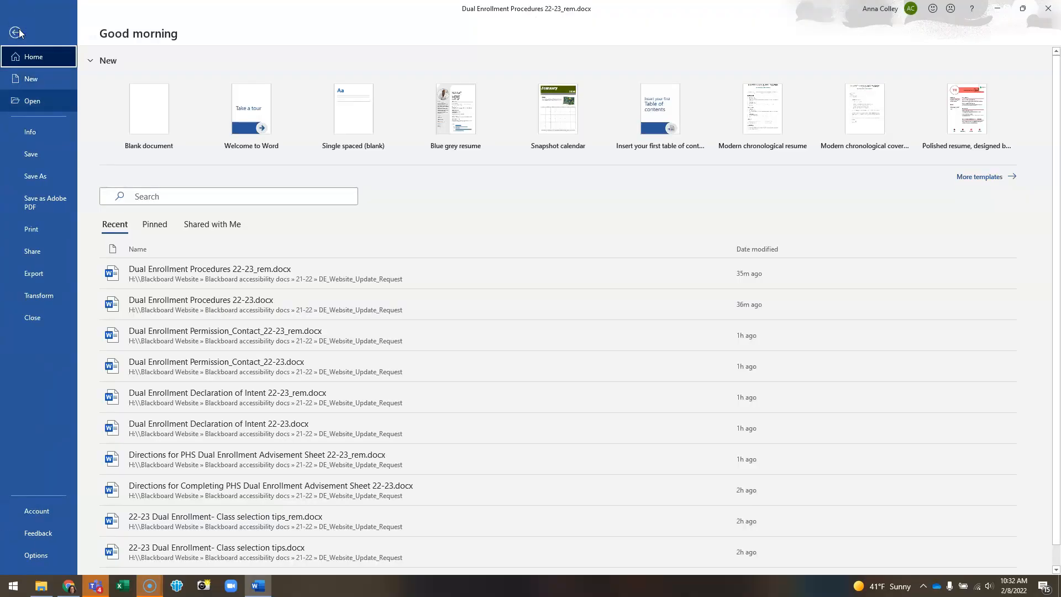
click(31, 132)
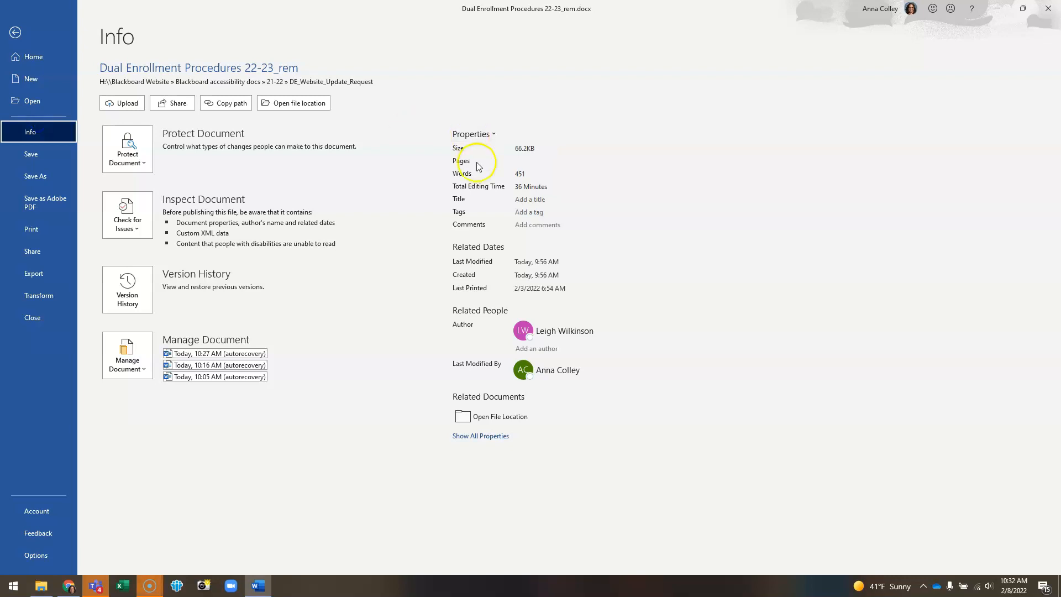
click(528, 201)
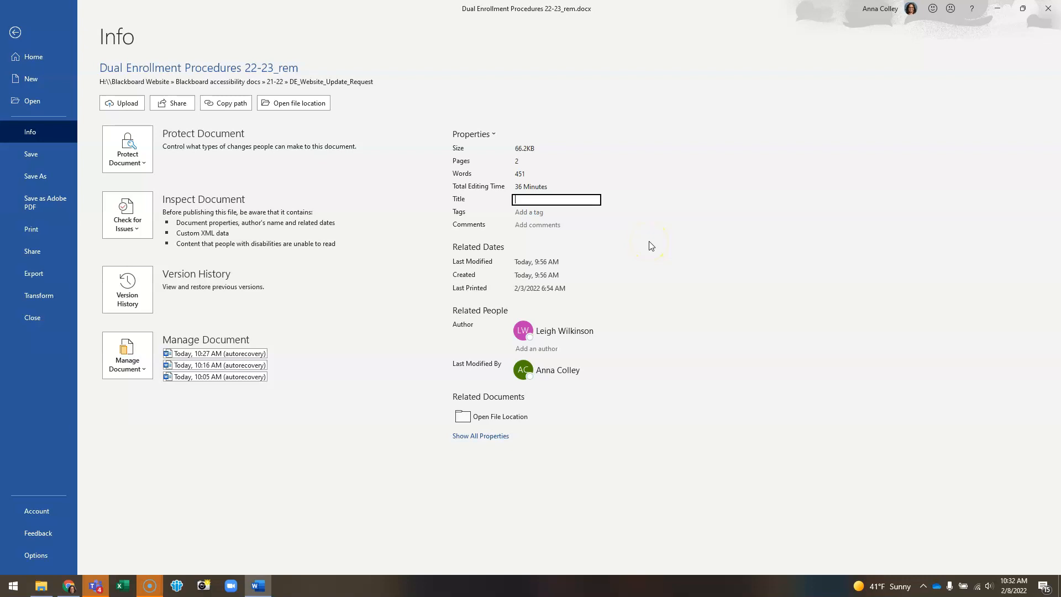
text(DE Procedures Chec)
key(ctrl+a)
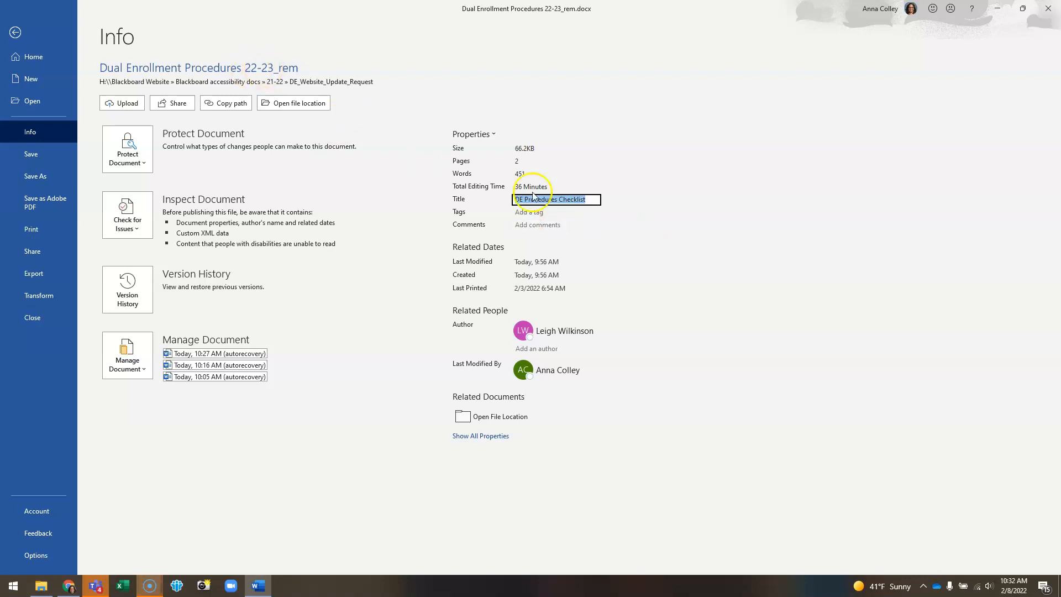
click(16, 33)
click(75, 12)
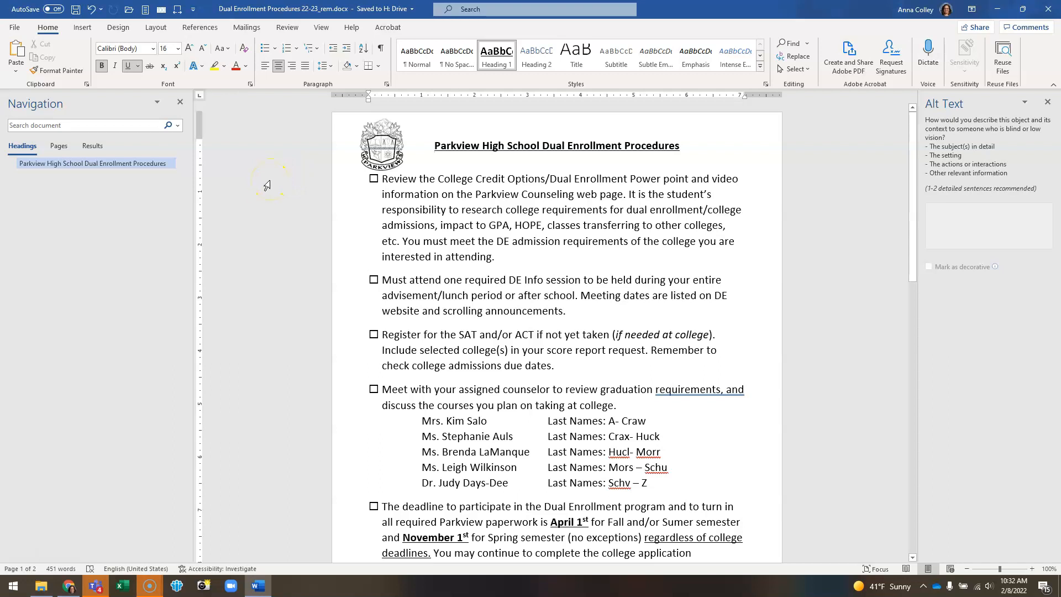
Step: Save the document as an Adobe PDF
click(19, 32)
click(51, 197)
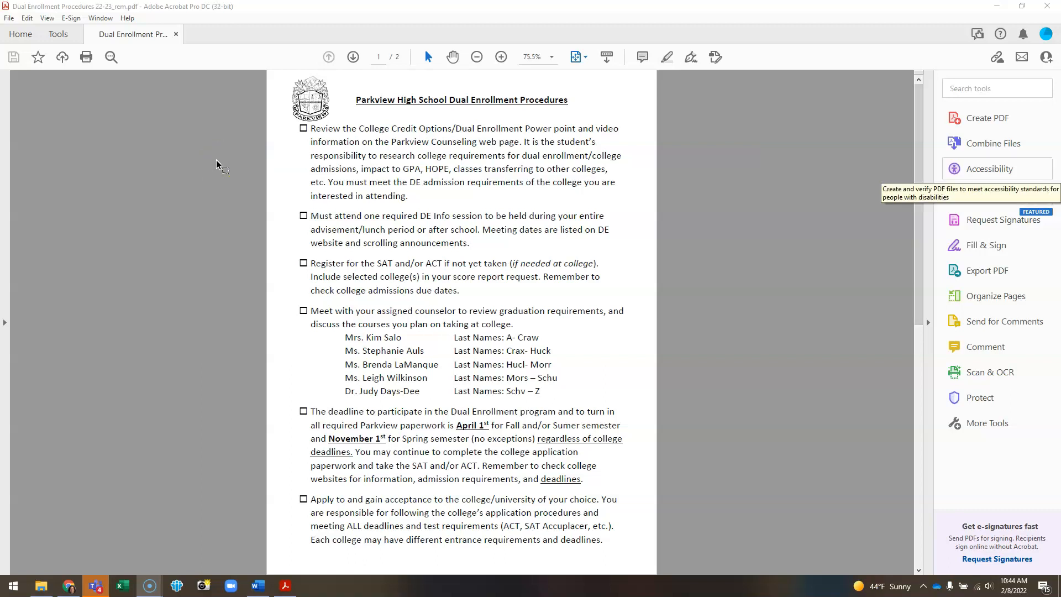
Step: Switch to Acrobat and run the Accessibility Check on all pages of the PDF
click(976, 169)
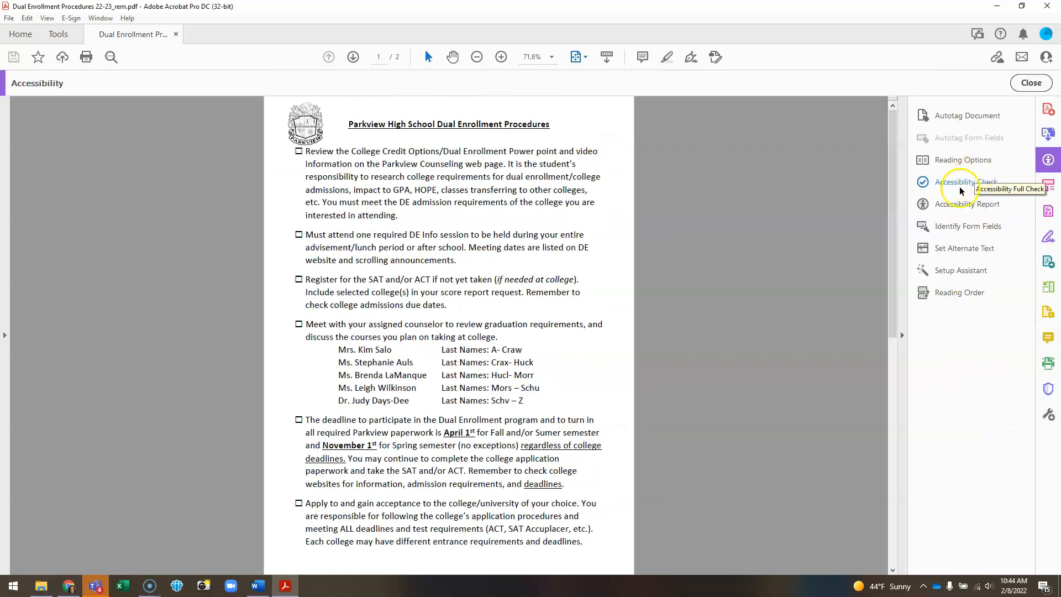
click(955, 183)
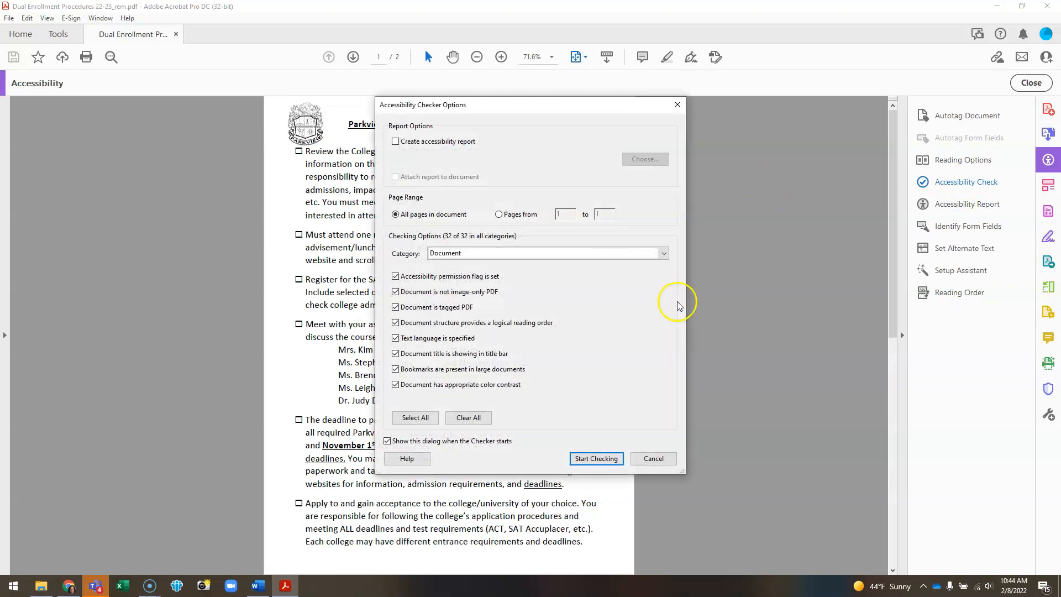
click(594, 459)
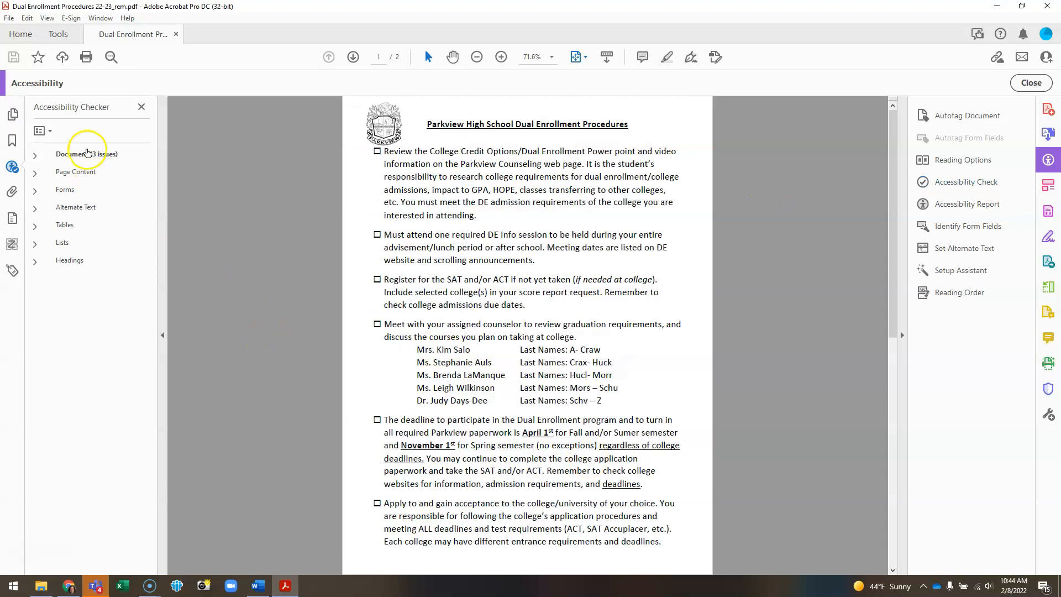
Step: Expand the Document results in the Accessibility Checker and fix the failed Title check
click(37, 158)
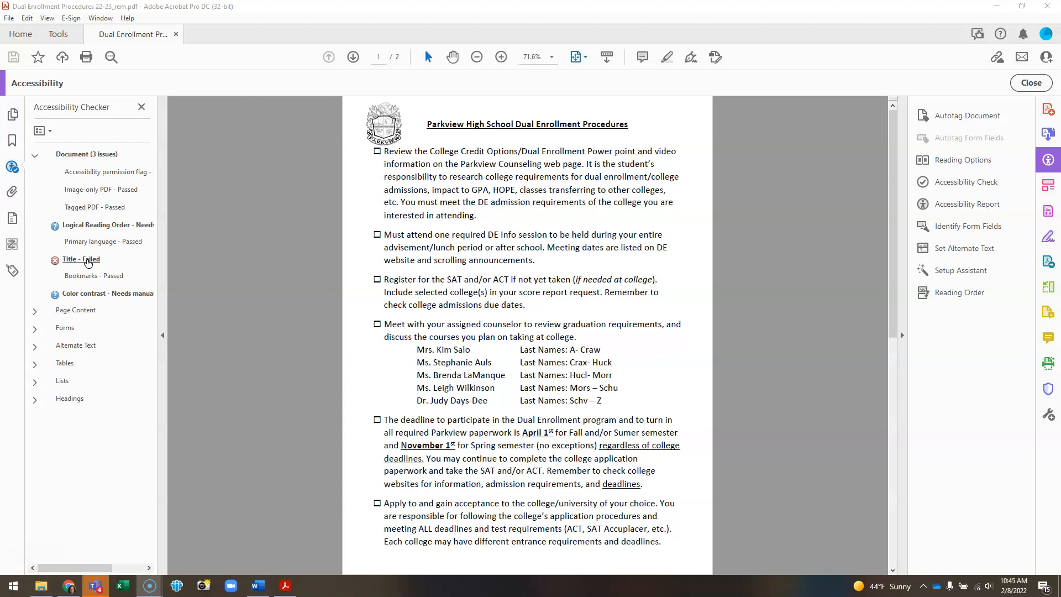
right_click(88, 263)
click(107, 275)
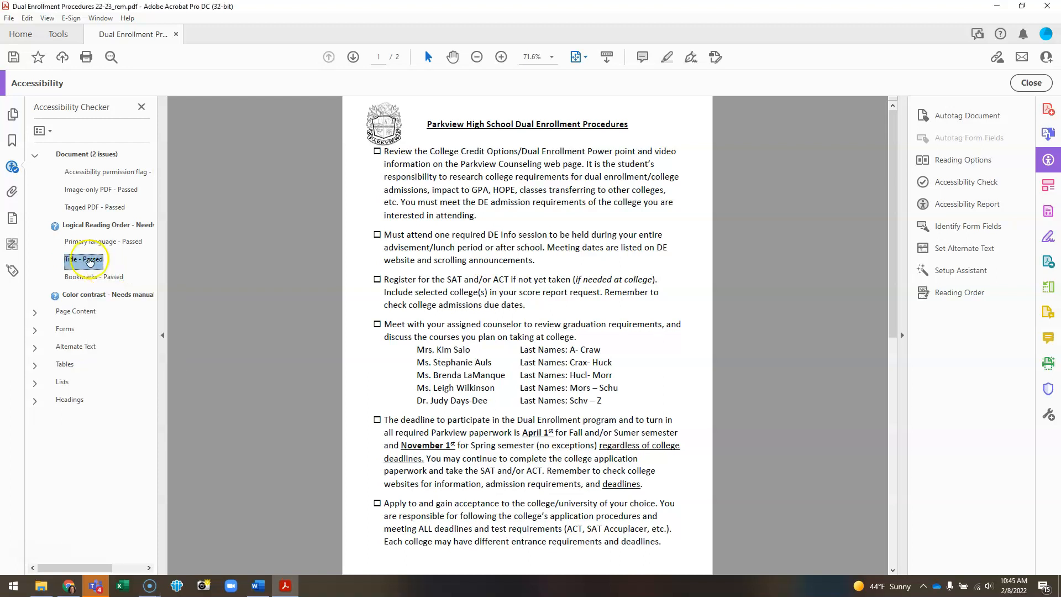
Step: Open the reading Order panel and review the tag order on both pages
right_click(99, 228)
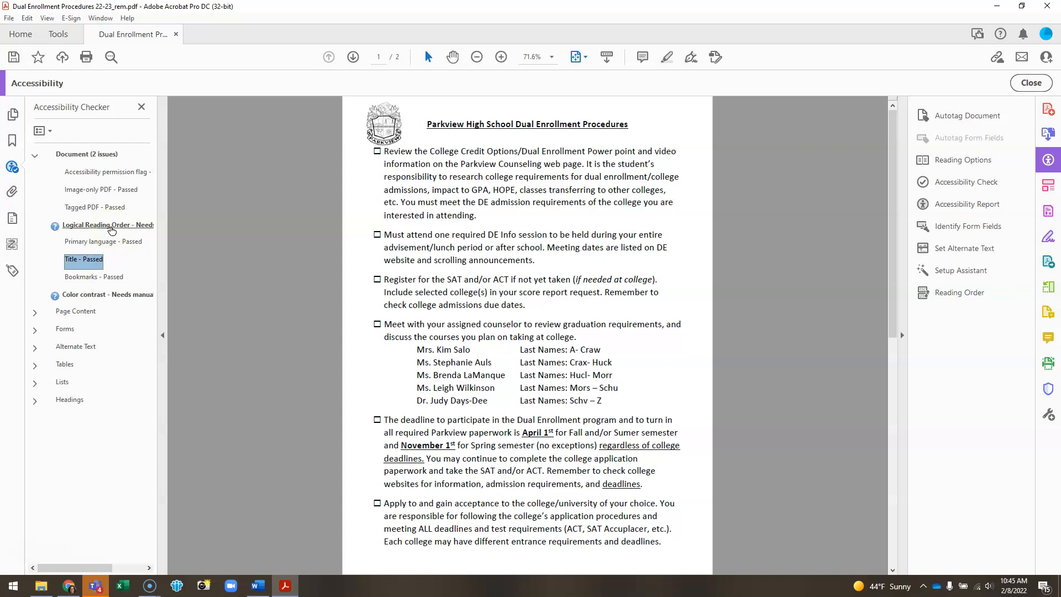
click(12, 245)
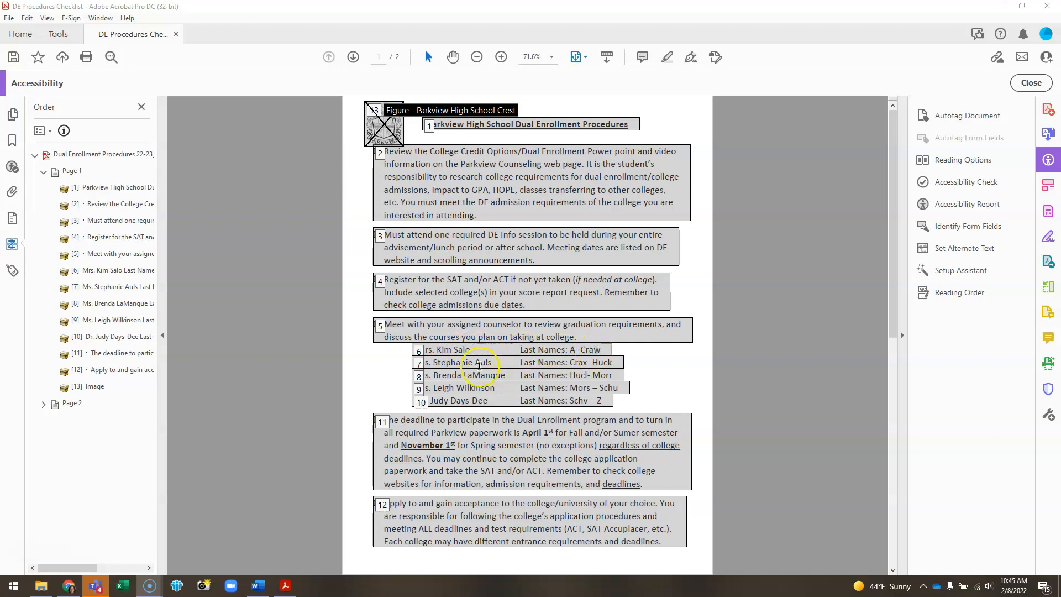
scroll(443, 487, down, 3)
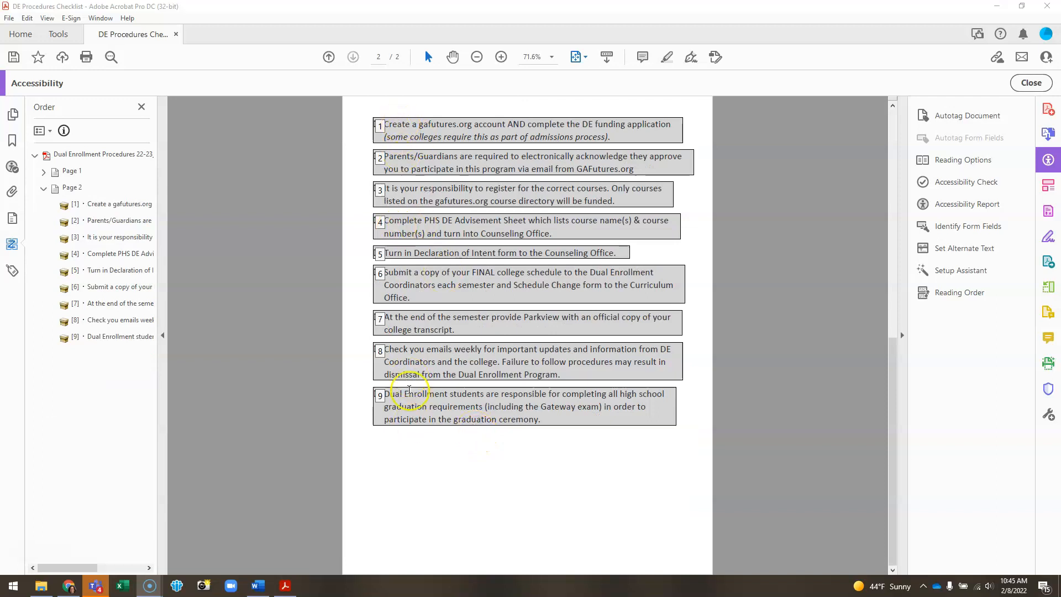
scroll(411, 412, up, 3)
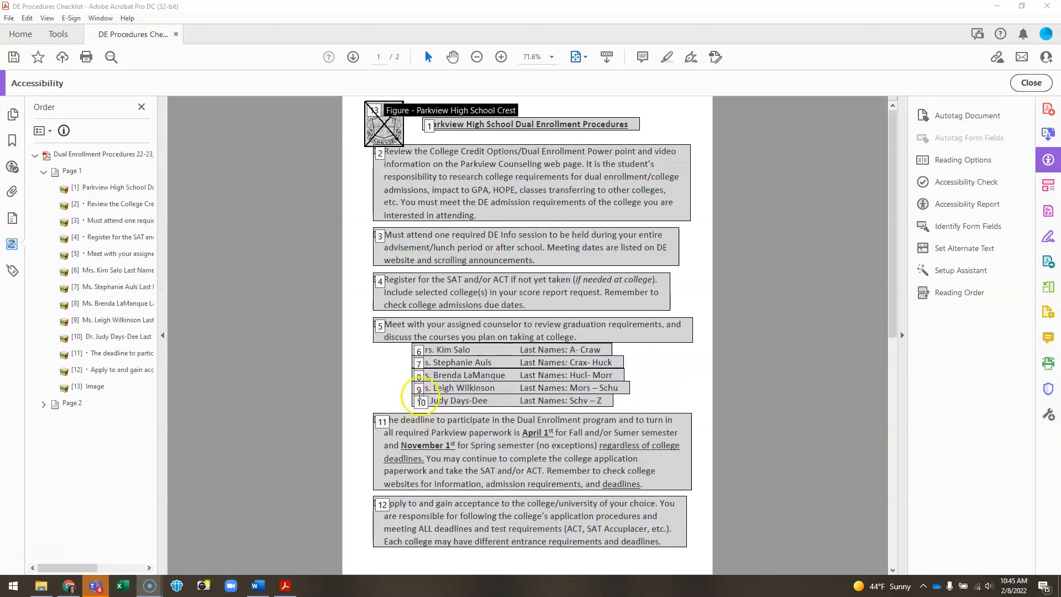